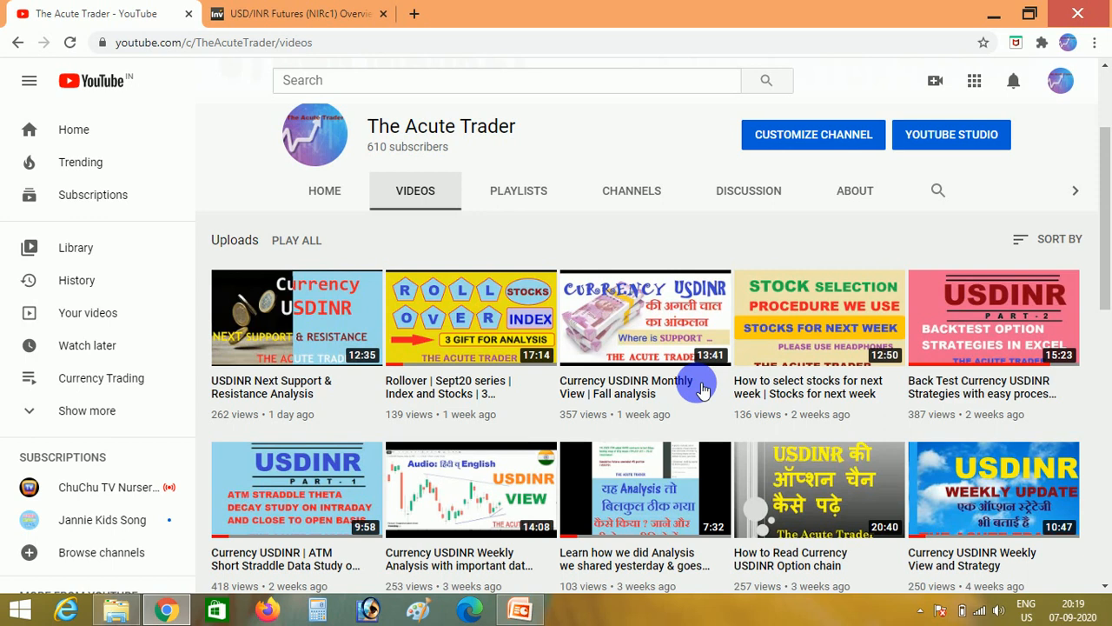
- View the disclaimer slide in PowerPoint, and return to the YouTube channel page in Chrome
{"action": "left_click", "coordinate": [525, 611]}
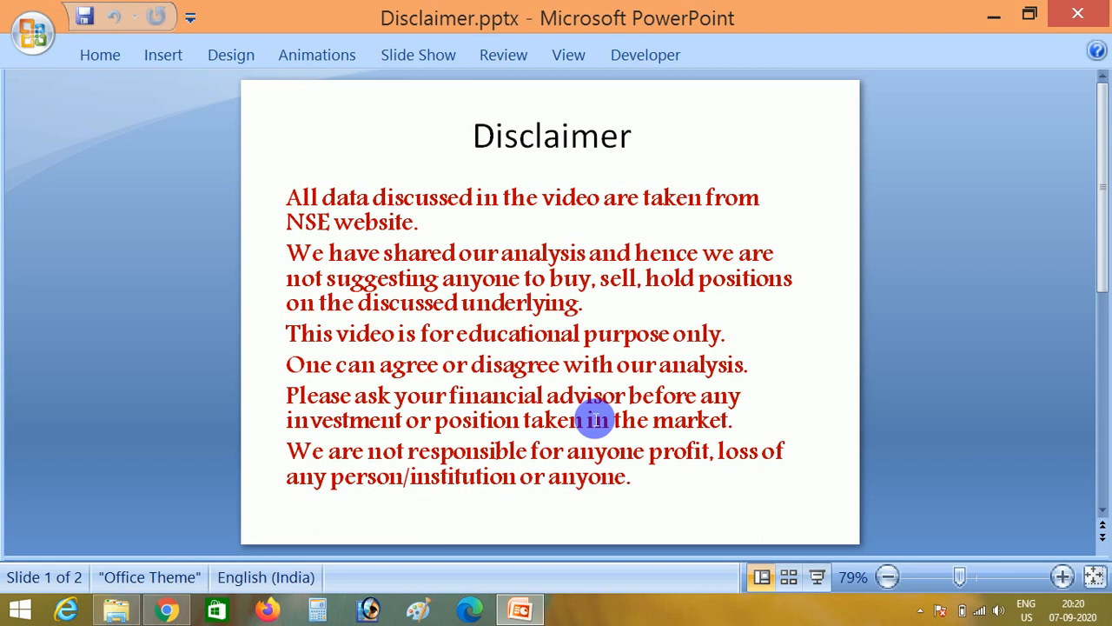
{"action": "left_click", "coordinate": [172, 608]}
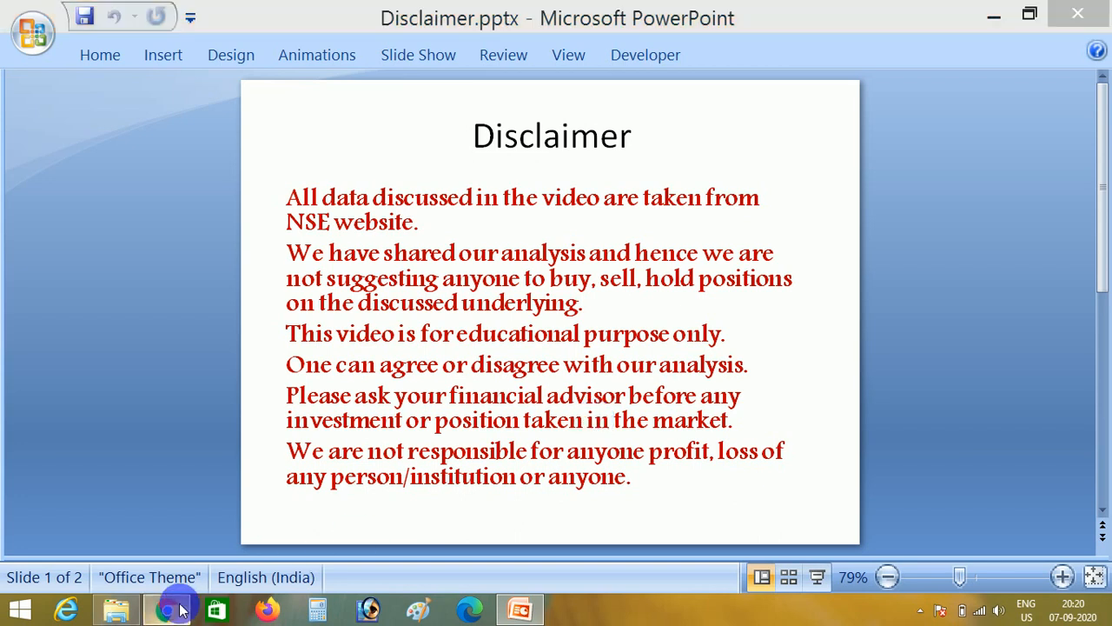
- Open MacroforUsdinr.xlsm from the USDINR folder in File Explorer and show its Macro sheet
{"action": "left_click", "coordinate": [120, 608]}
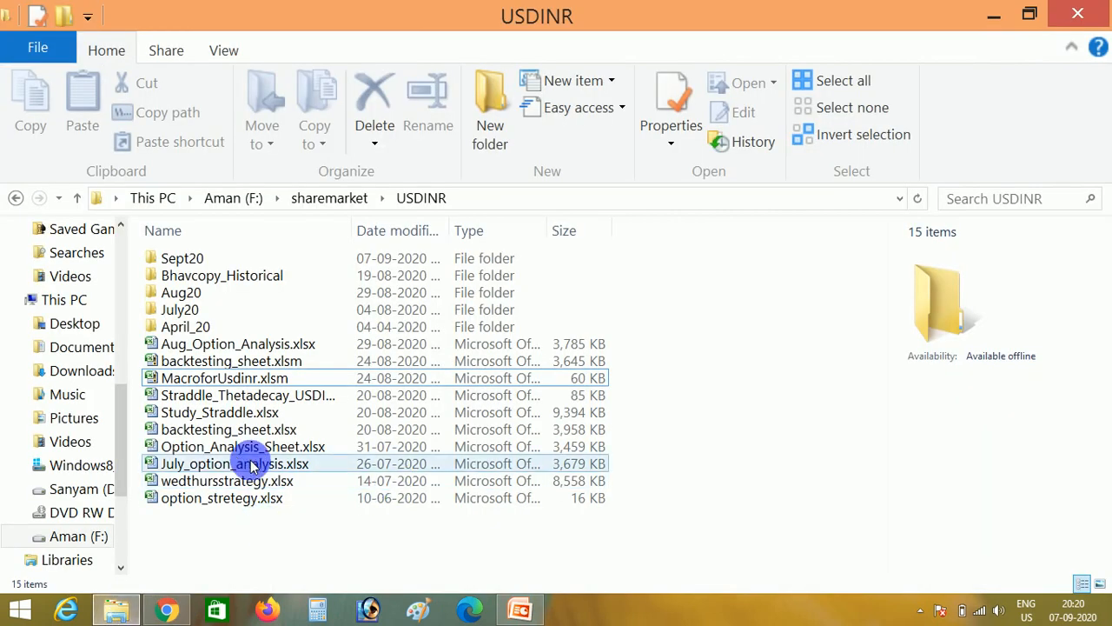
{"action": "left_click", "coordinate": [222, 382]}
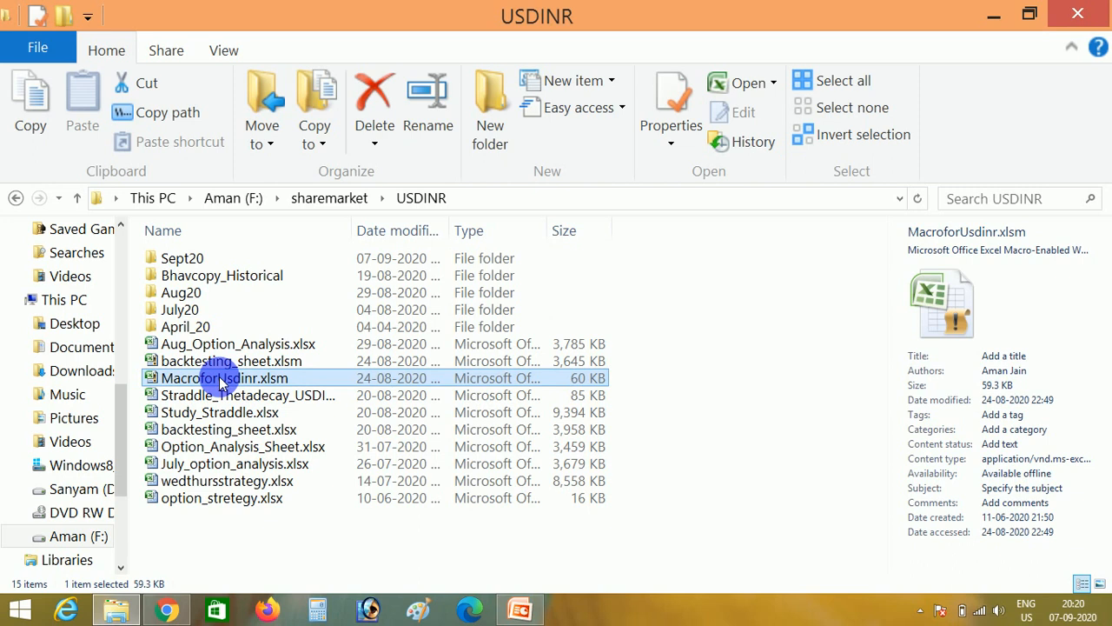
{"action": "double_click", "coordinate": [224, 382]}
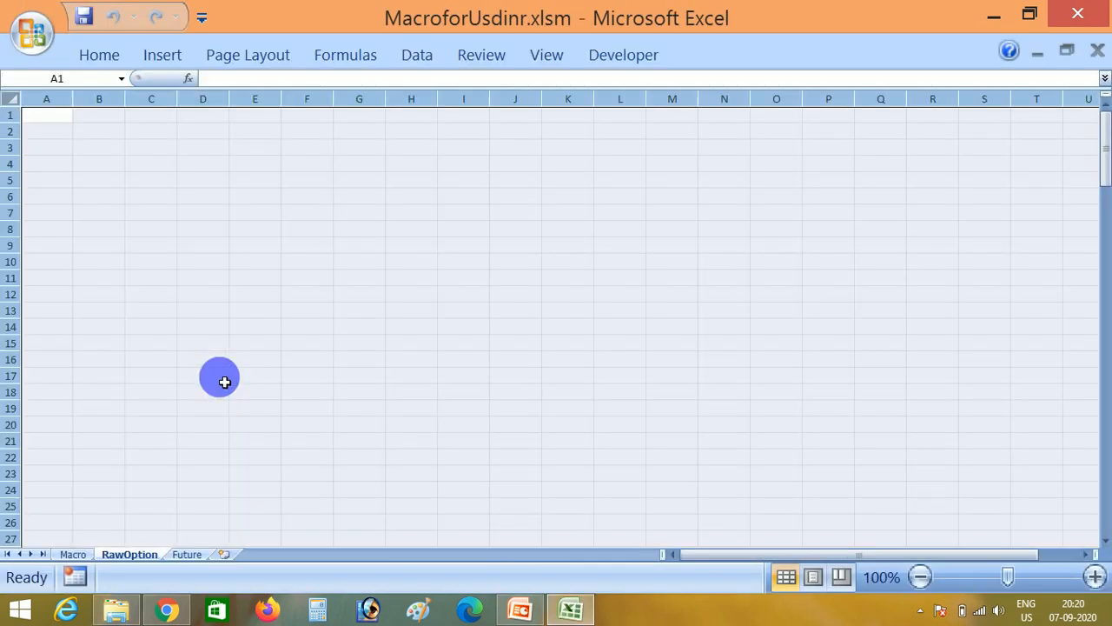
{"action": "left_click", "coordinate": [75, 555]}
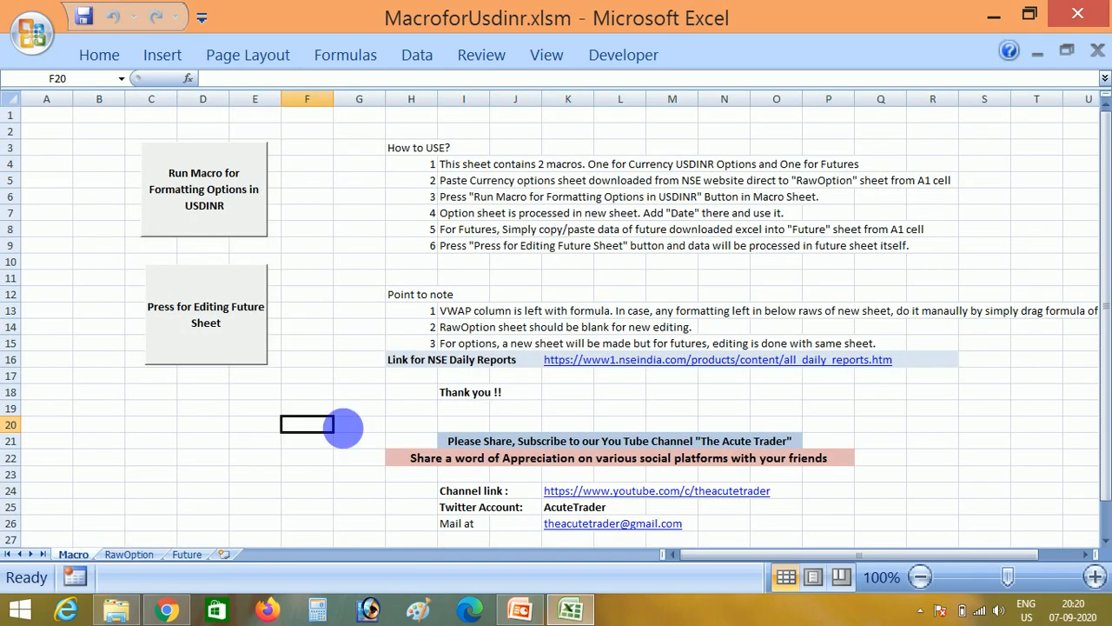
- Follow the NSE daily reports link and download the Daily Bhavcopy zip for Currency Derivatives from the Derivatives reports
{"action": "left_click", "coordinate": [560, 364]}
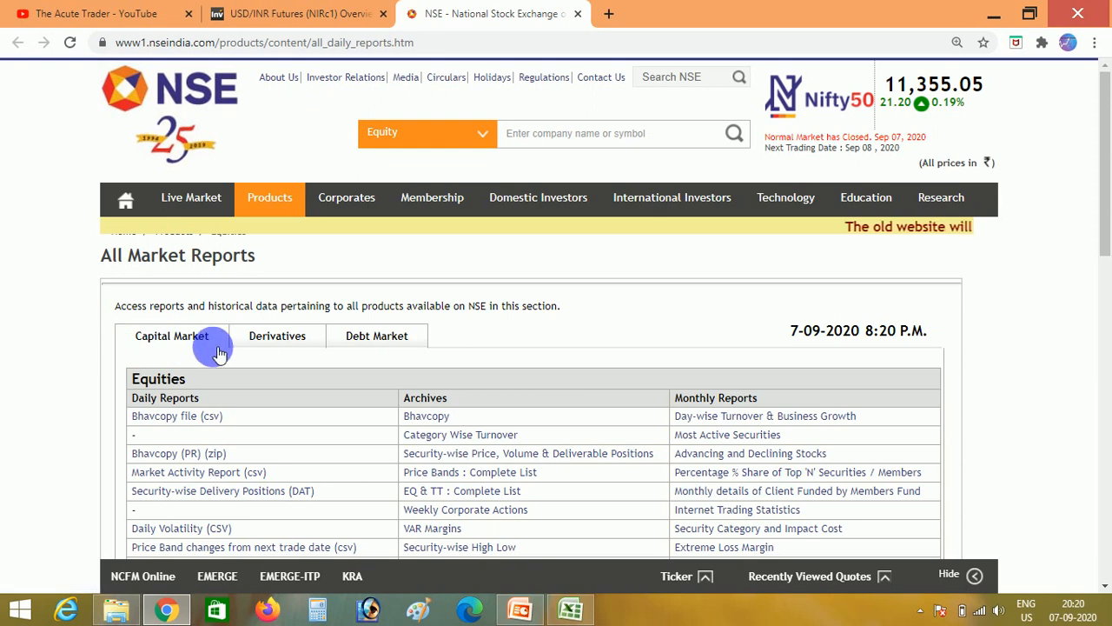
{"action": "left_click", "coordinate": [259, 344]}
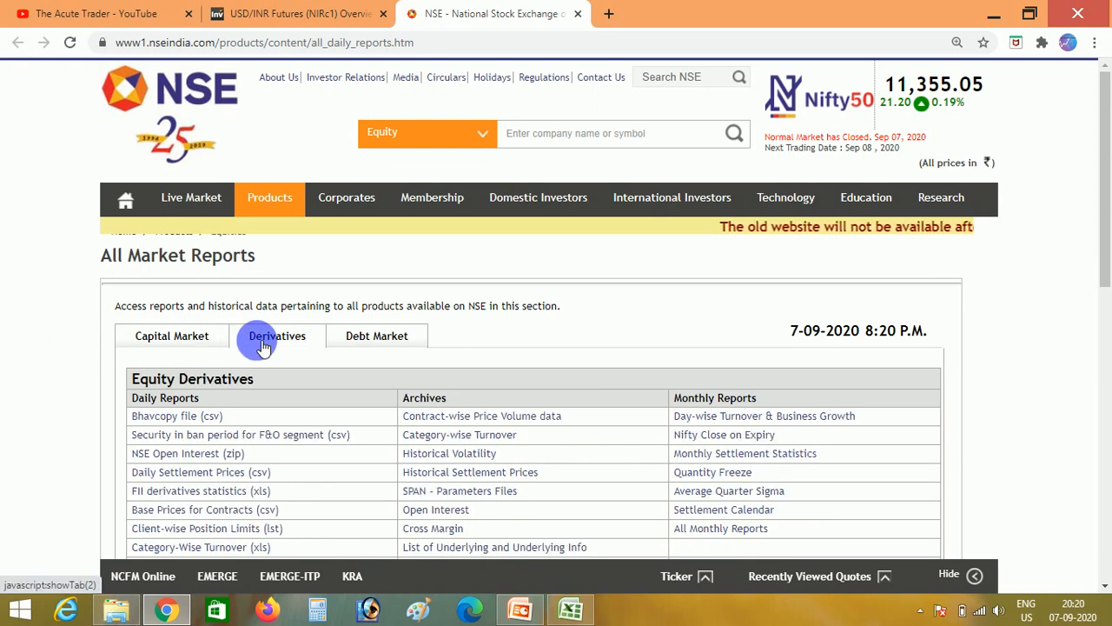
{"action": "scroll", "coordinate": [20, 434], "scroll_direction": "down", "scroll_amount": 2}
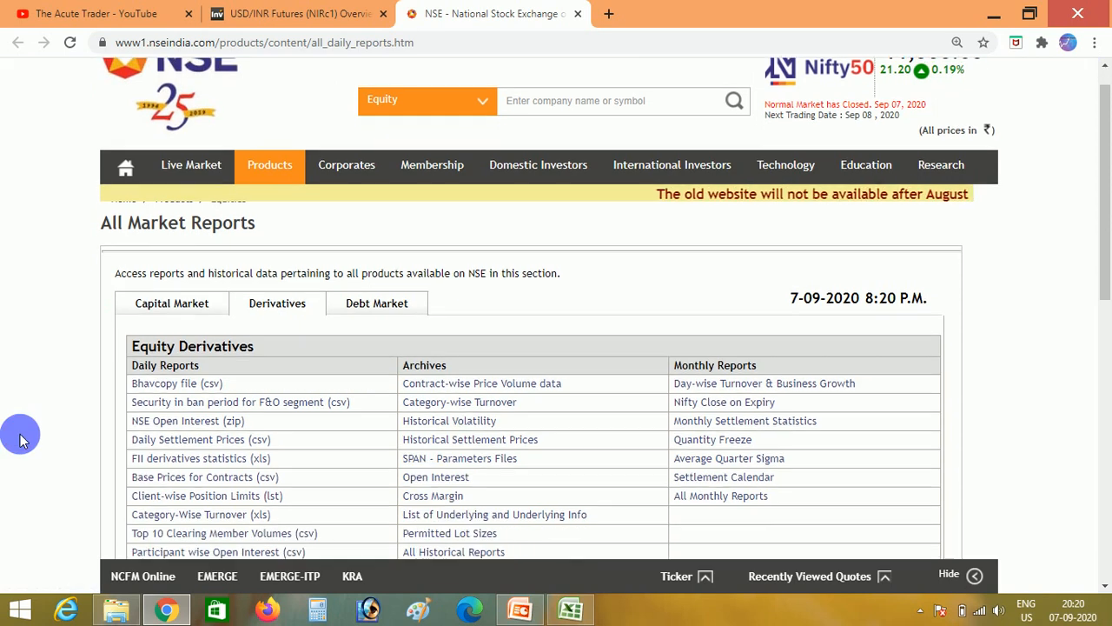
{"action": "scroll", "coordinate": [20, 439], "scroll_direction": "down", "scroll_amount": 3}
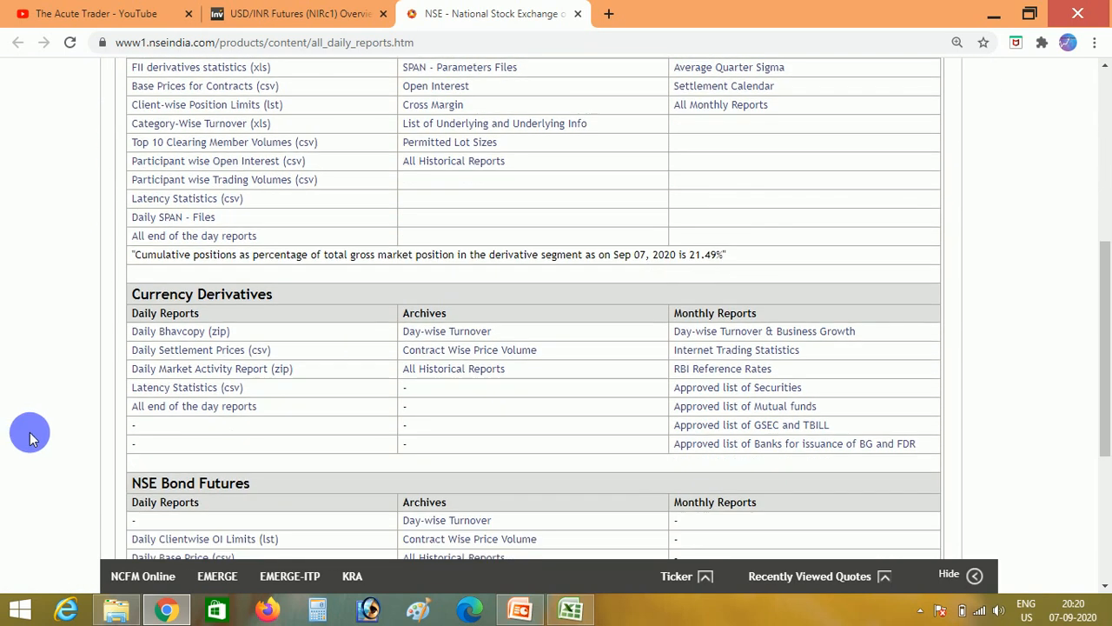
{"action": "left_click", "coordinate": [213, 333]}
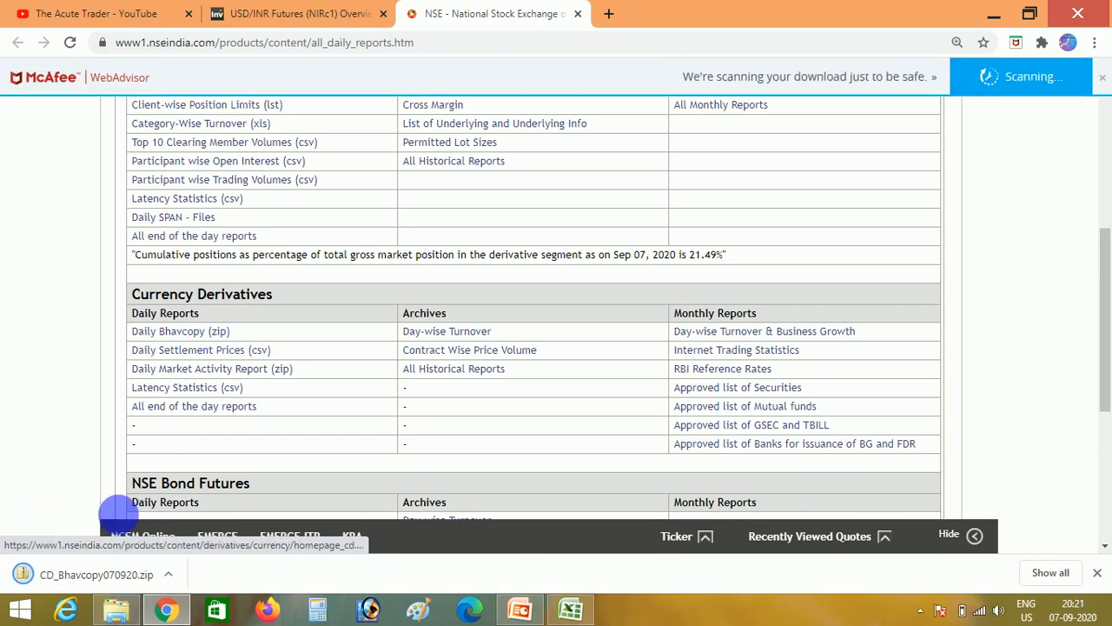
- In File Explorer, open CD_NSE_FO070920.csv from the CD_Bhavcopy070920.zip archive in the Sept20 folder
{"action": "left_click", "coordinate": [119, 611]}
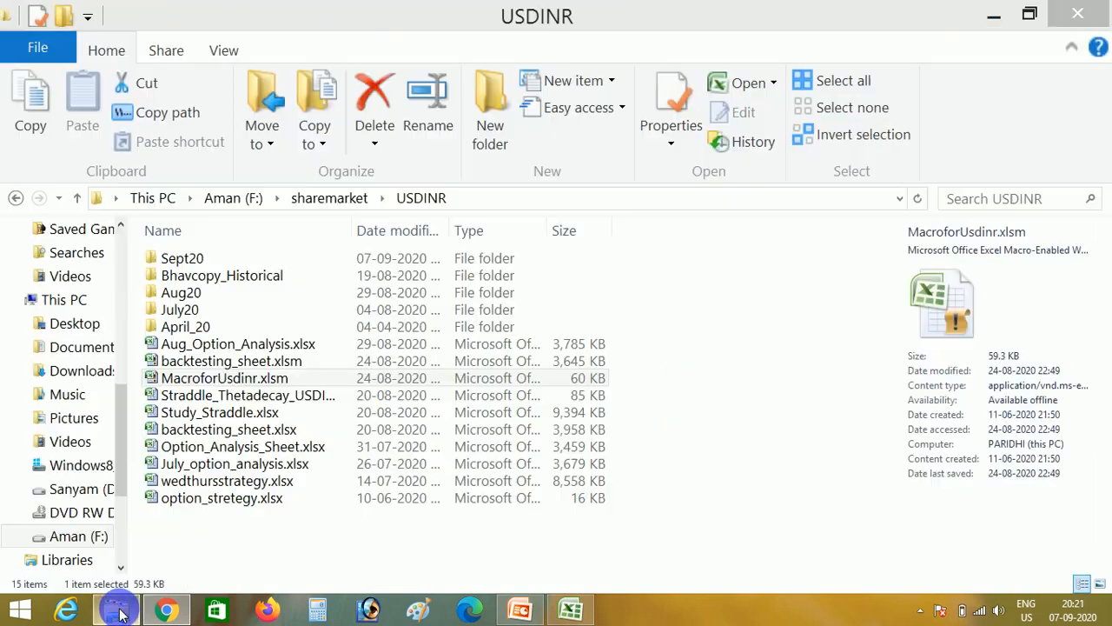
{"action": "left_click", "coordinate": [202, 260]}
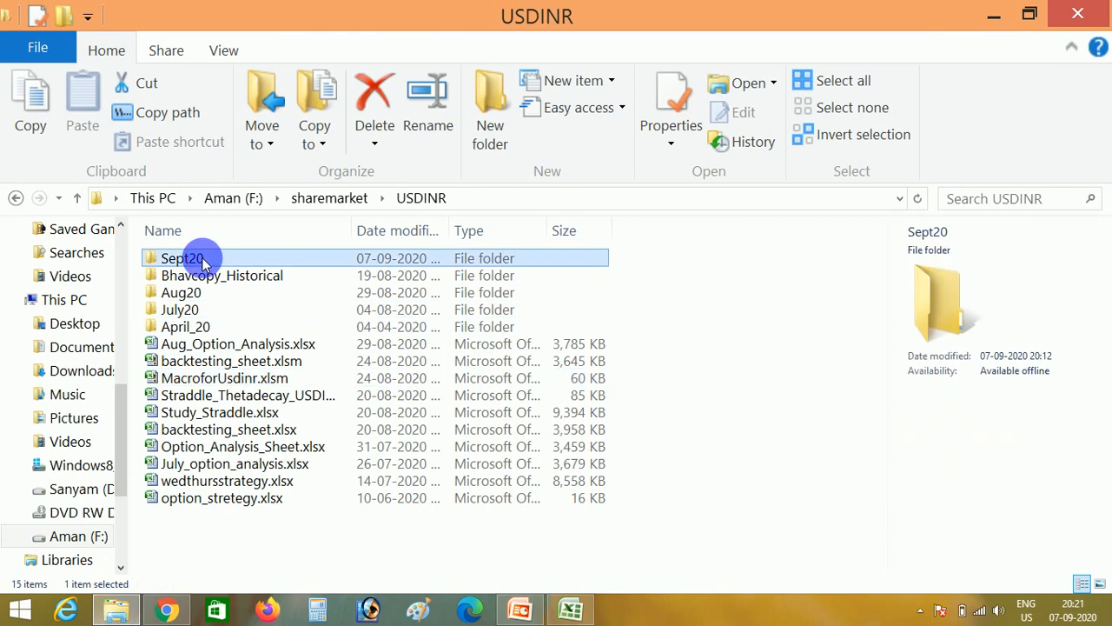
{"action": "double_click", "coordinate": [202, 260]}
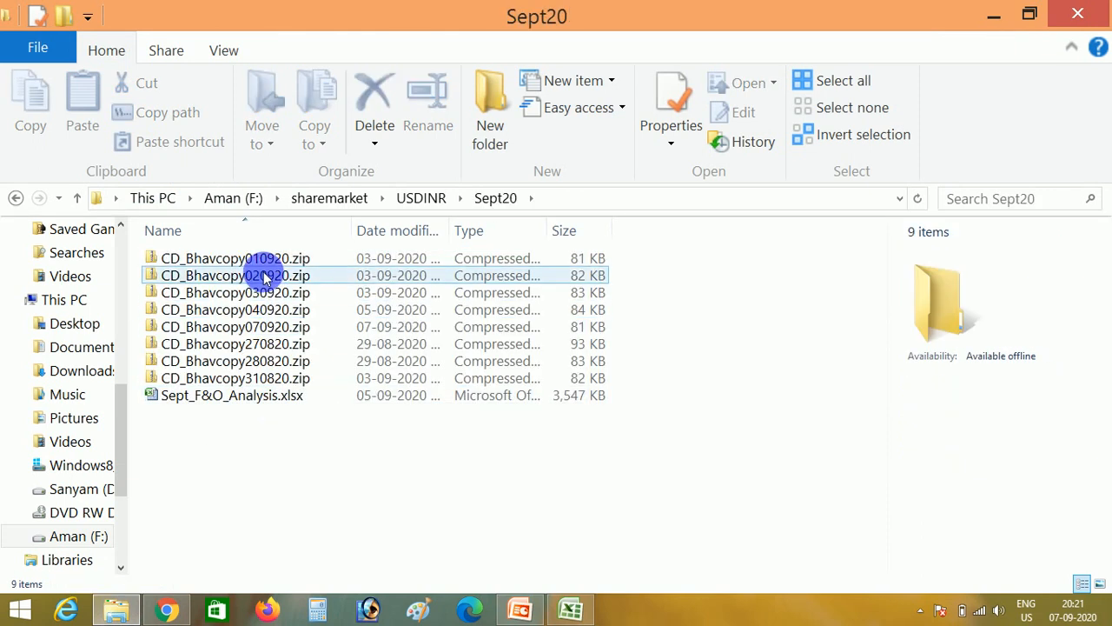
{"action": "left_click", "coordinate": [265, 329]}
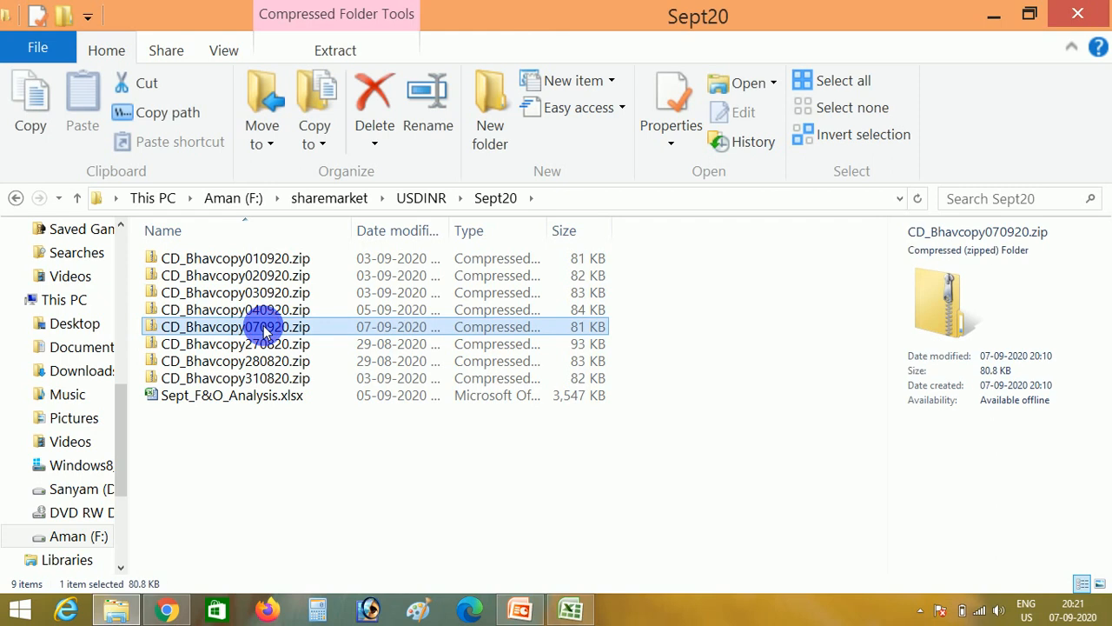
{"action": "double_click", "coordinate": [265, 329]}
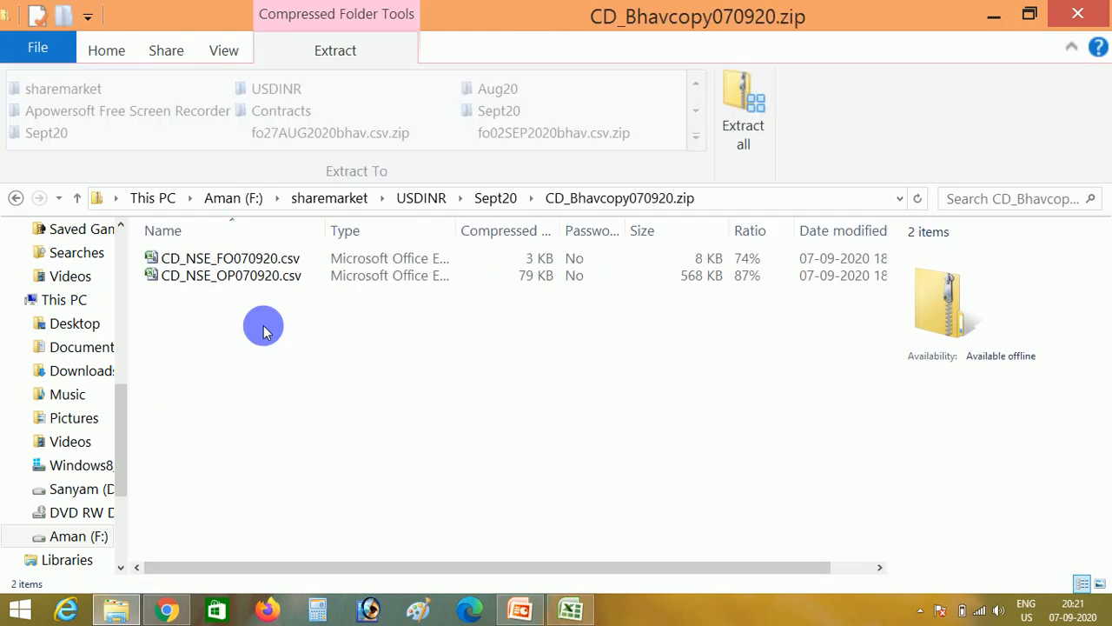
{"action": "key", "text": "Down"}
{"action": "key", "text": "Up"}
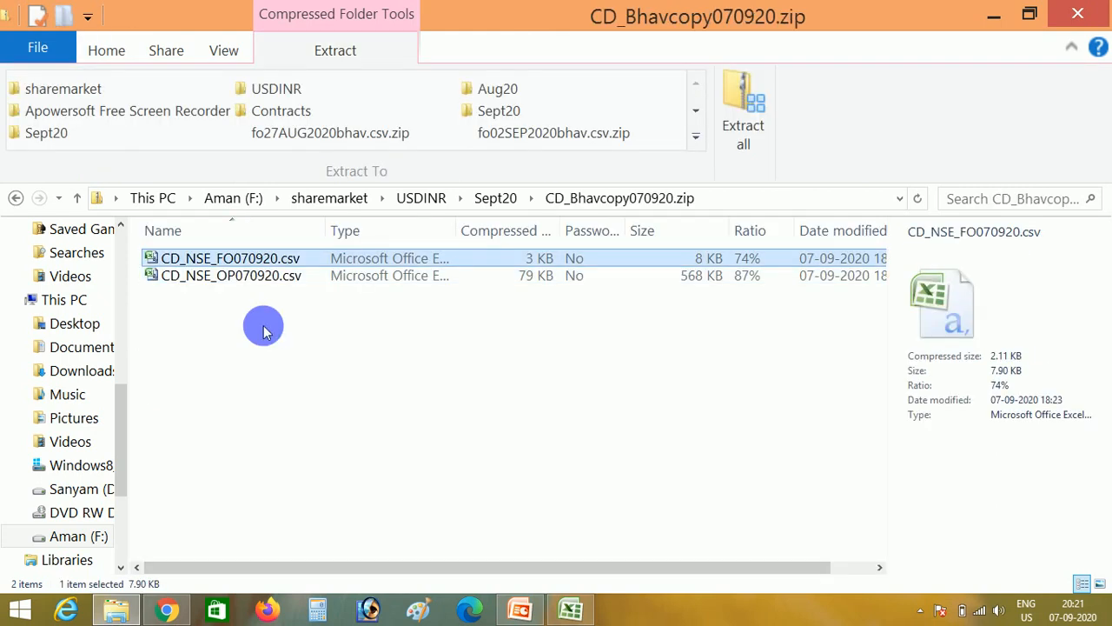
{"action": "double_click", "coordinate": [229, 260]}
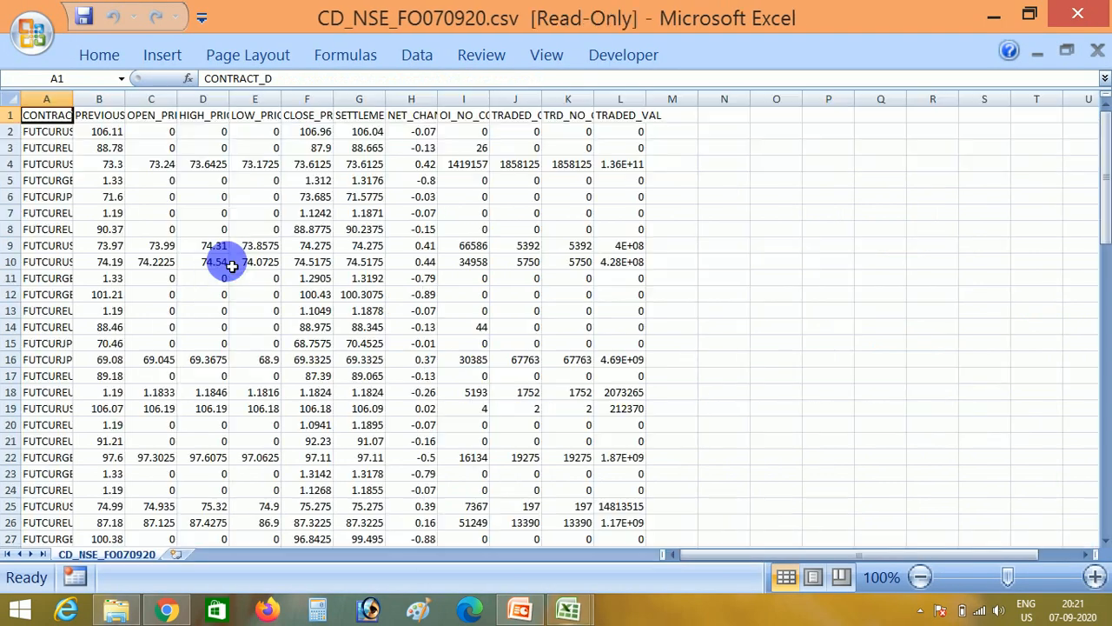
- Copy all the futures data from the CSV into the Future sheet of MacroforUsdinr.xlsm, starting at cell A1
{"action": "key", "text": "ctrl+shift+End"}
{"action": "key", "text": "ctrl+c"}
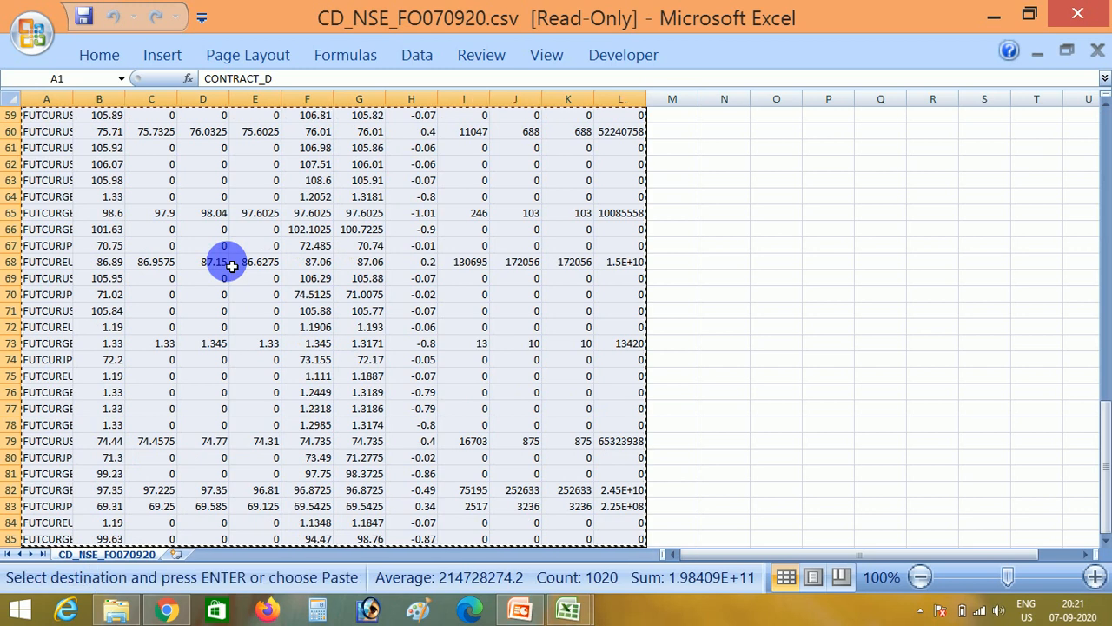
{"action": "left_click", "coordinate": [566, 612]}
{"action": "left_click", "coordinate": [521, 516]}
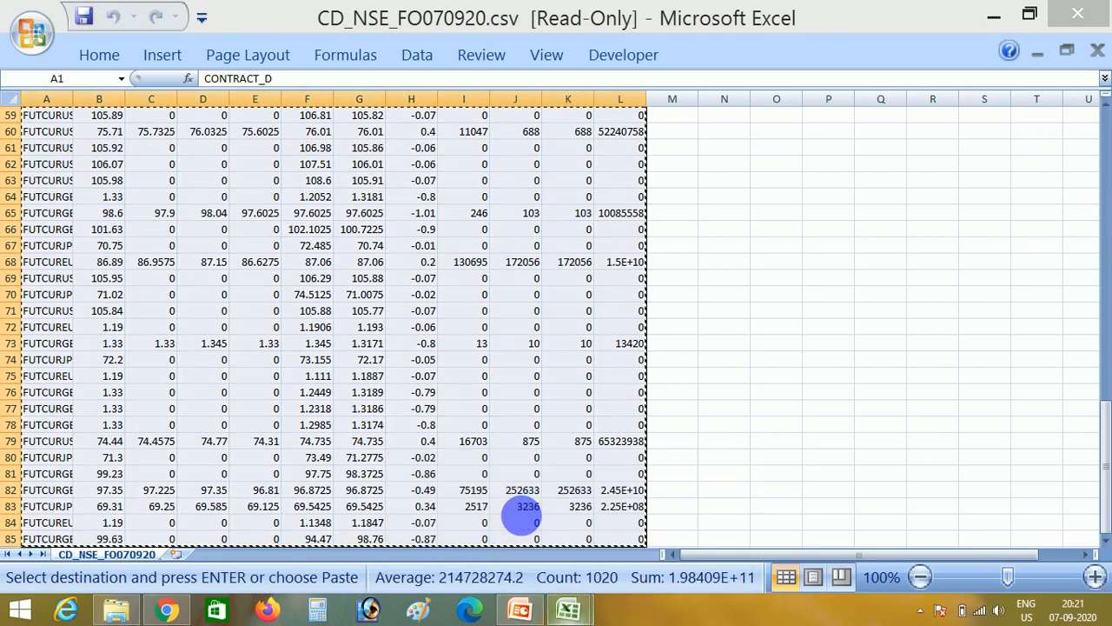
{"action": "left_click", "coordinate": [187, 554]}
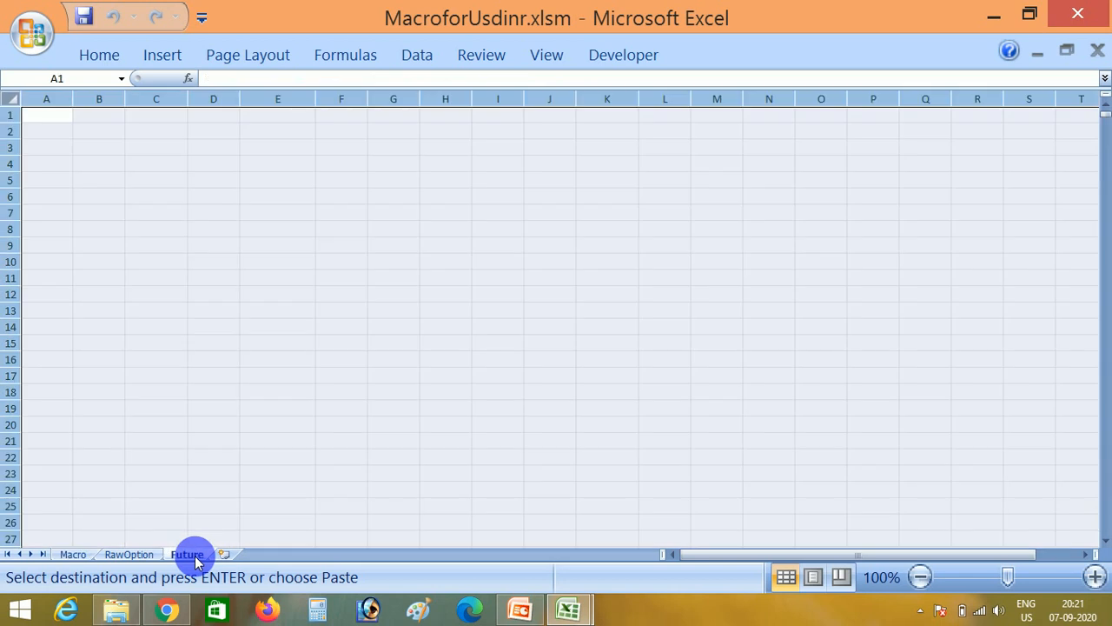
{"action": "left_click", "coordinate": [47, 149]}
{"action": "key", "text": "Up"}
{"action": "key", "text": "Up"}
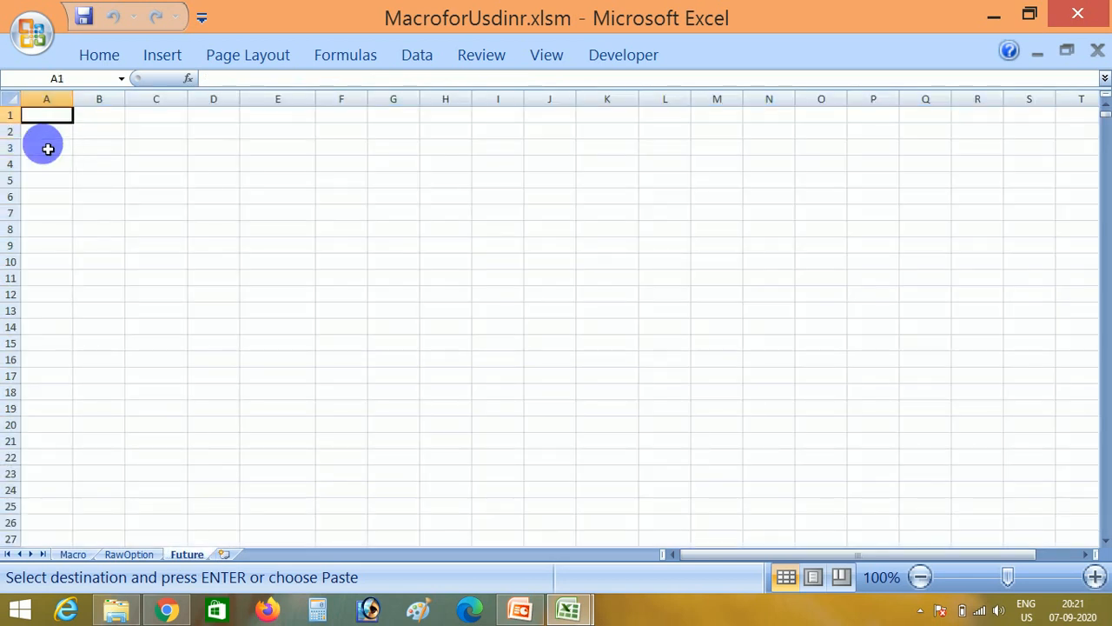
{"action": "key", "text": "ctrl+v"}
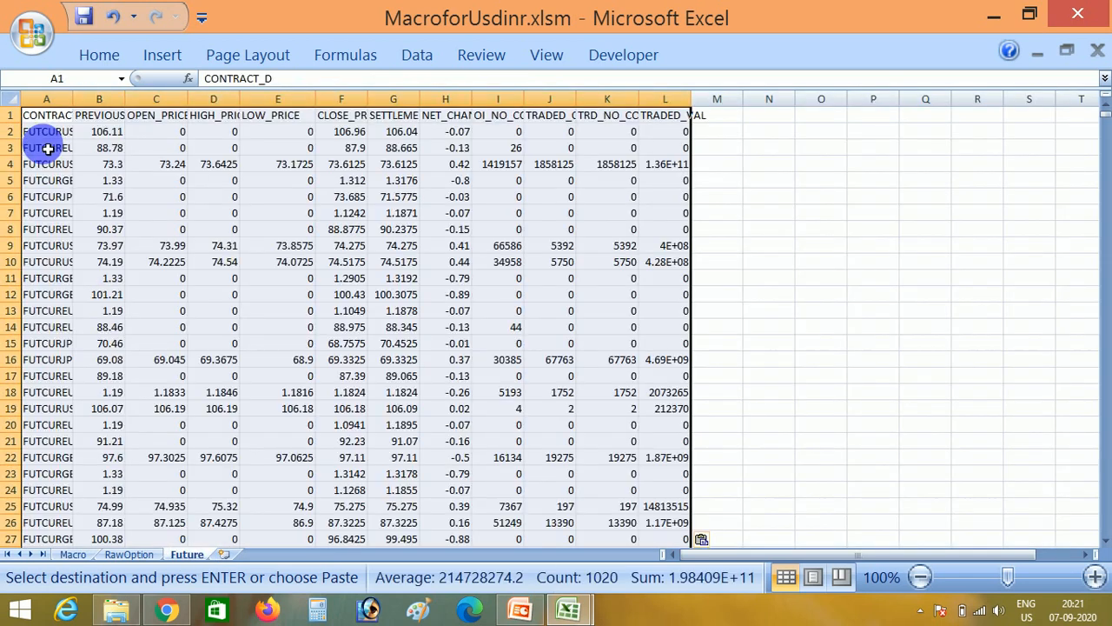
- Run the Macro sheet's futures editing macro to format the pasted data, and select cell D2 on the Future sheet
{"action": "left_click", "coordinate": [73, 554]}
{"action": "left_click", "coordinate": [226, 320]}
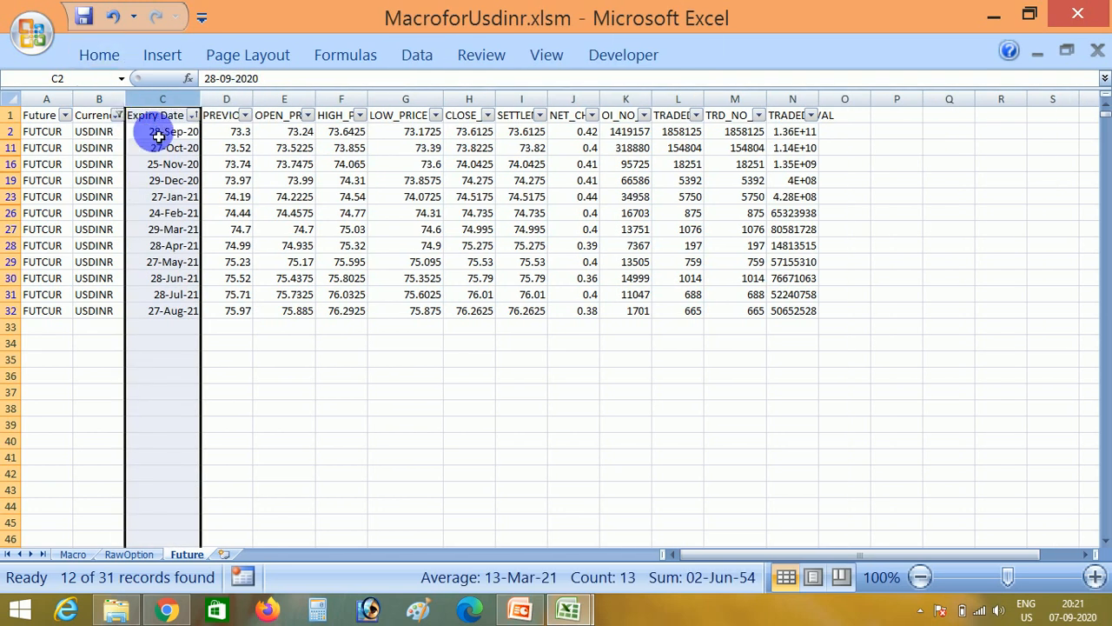
{"action": "left_click", "coordinate": [238, 131]}
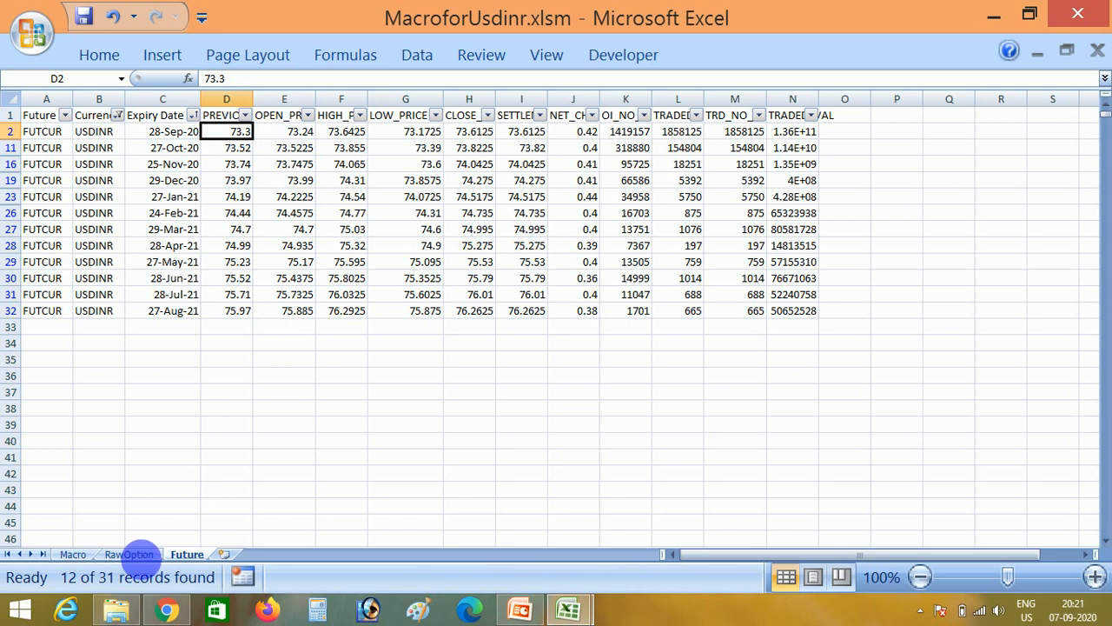
- Open Sept_F&O_Analysis.xlsx from the Sept20 folder and bring its window to the front
{"action": "left_click", "coordinate": [116, 610]}
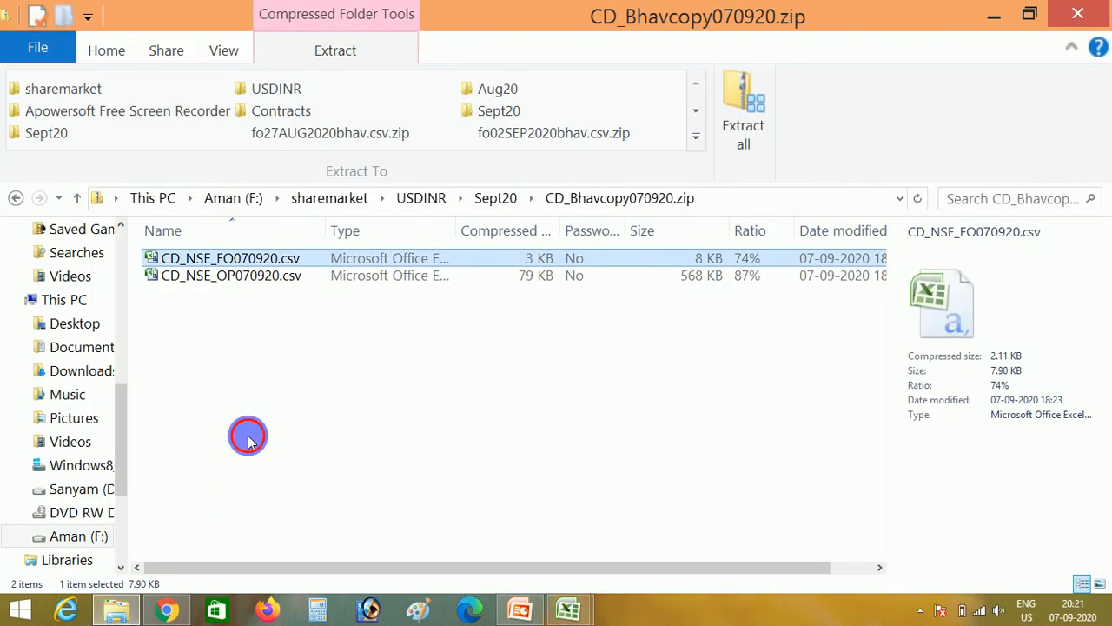
{"action": "left_click", "coordinate": [248, 438]}
{"action": "key", "text": "alt+Up"}
{"action": "key", "text": "Down"}
{"action": "key", "text": "Down"}
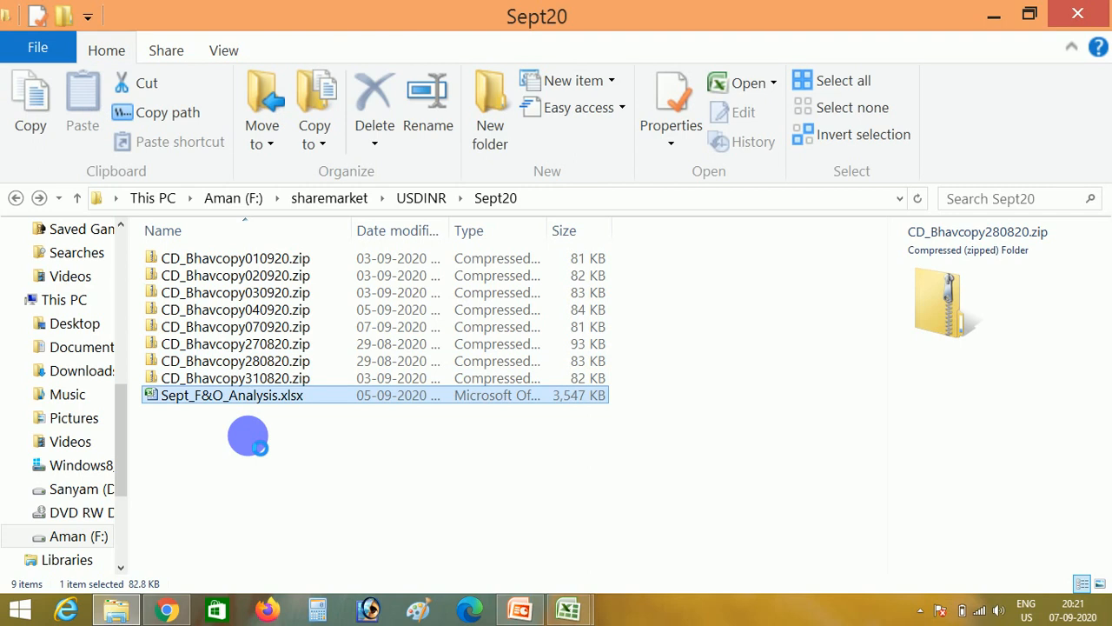
{"action": "key", "text": "Return"}
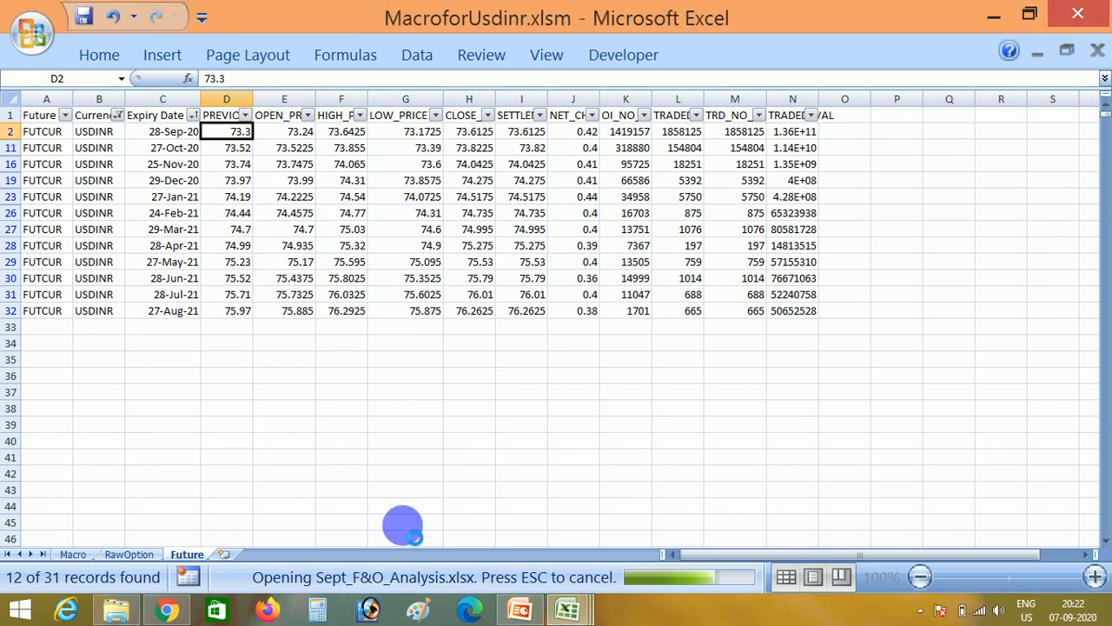
{"action": "mouse_move", "coordinate": [569, 608]}
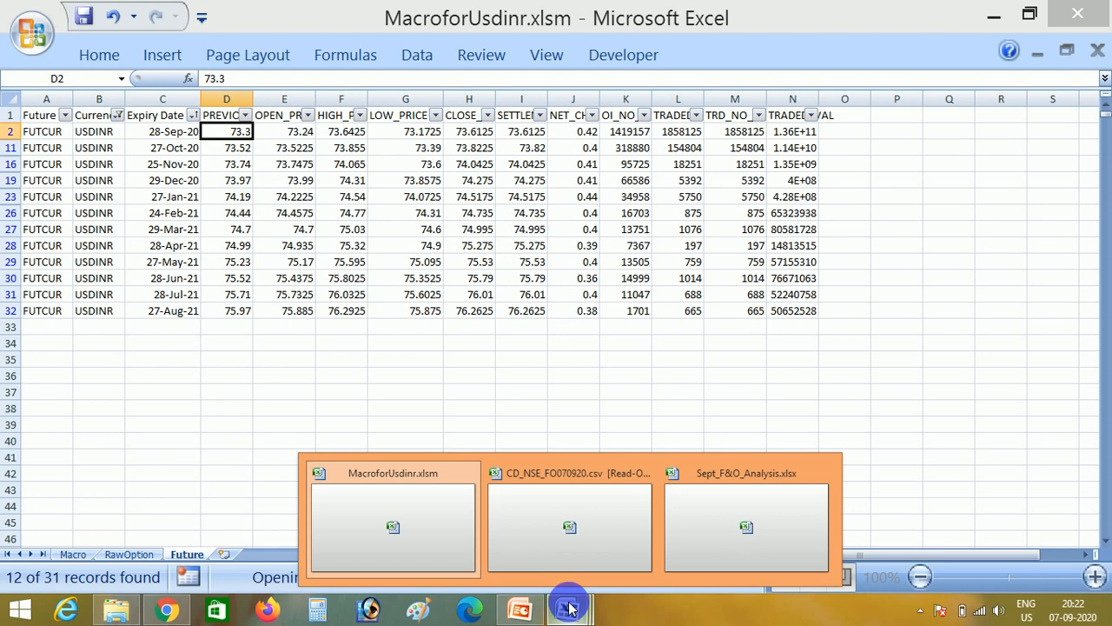
{"action": "left_click", "coordinate": [710, 491]}
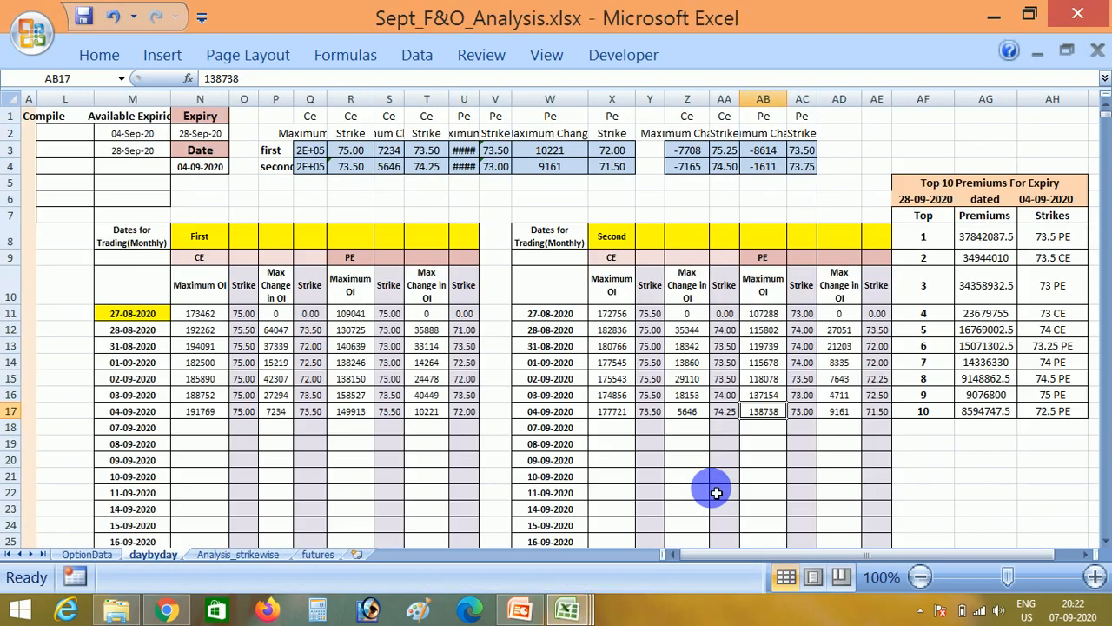
- Examine the headers and daily rows of the futures sheet, and select cell C9 under the Open Price column
{"action": "left_click", "coordinate": [317, 554]}
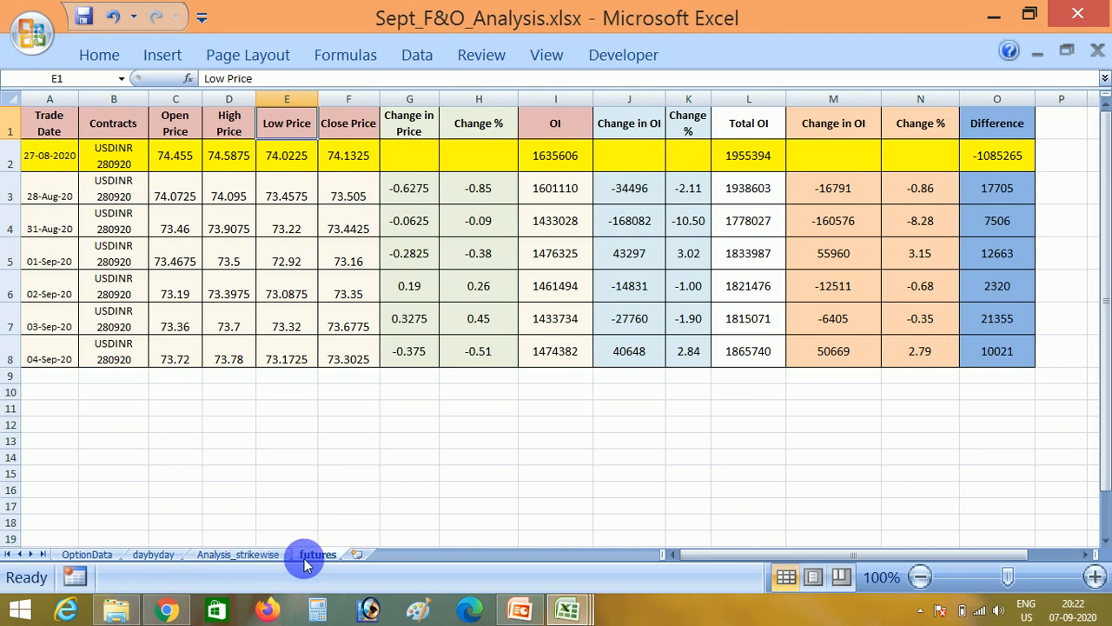
{"action": "left_click", "coordinate": [219, 450]}
{"action": "key", "text": "ctrl+Up"}
{"action": "key", "text": "ctrl+Up"}
{"action": "key", "text": "Down"}
{"action": "key", "text": "Down"}
{"action": "key", "text": "Up"}
{"action": "key", "text": "Up"}
{"action": "key", "text": "ctrl+Home"}
{"action": "key", "text": "ctrl+shift+Right"}
{"action": "key", "text": "ctrl+shift+Left"}
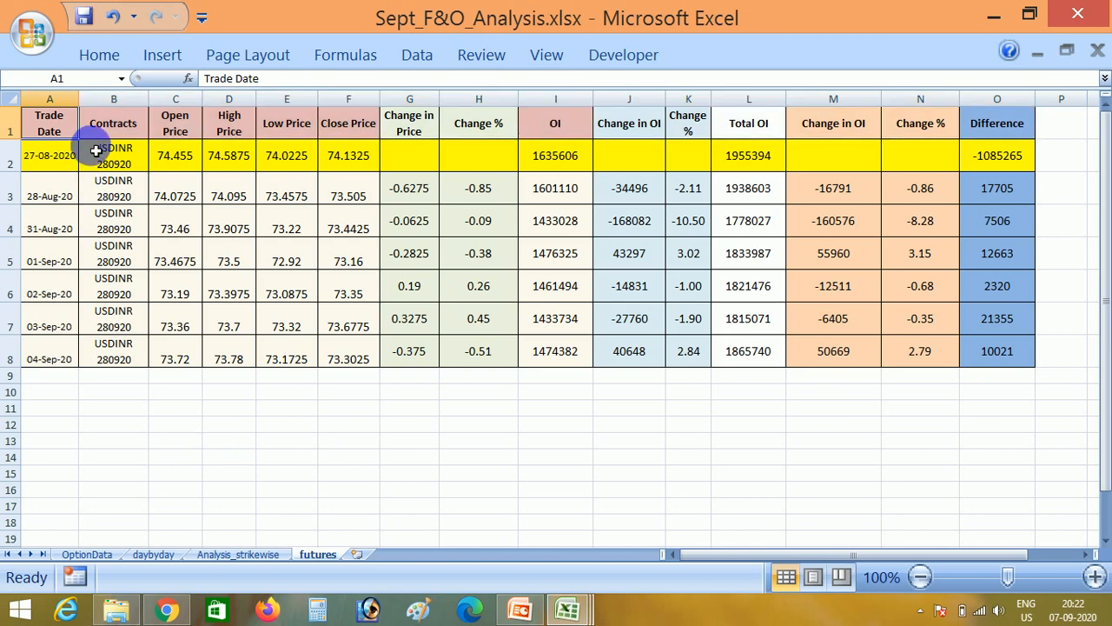
{"action": "left_click", "coordinate": [195, 377]}
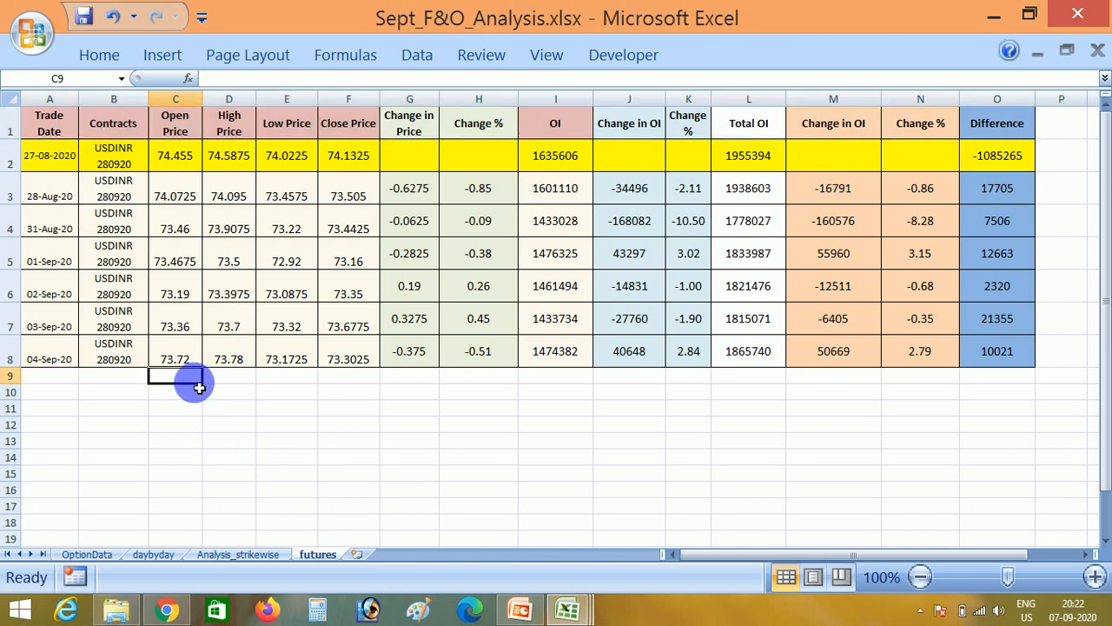
{"action": "key", "text": "alt+Tab"}
{"action": "key", "text": "alt+Tab"}
{"action": "key", "text": "alt+Tab"}
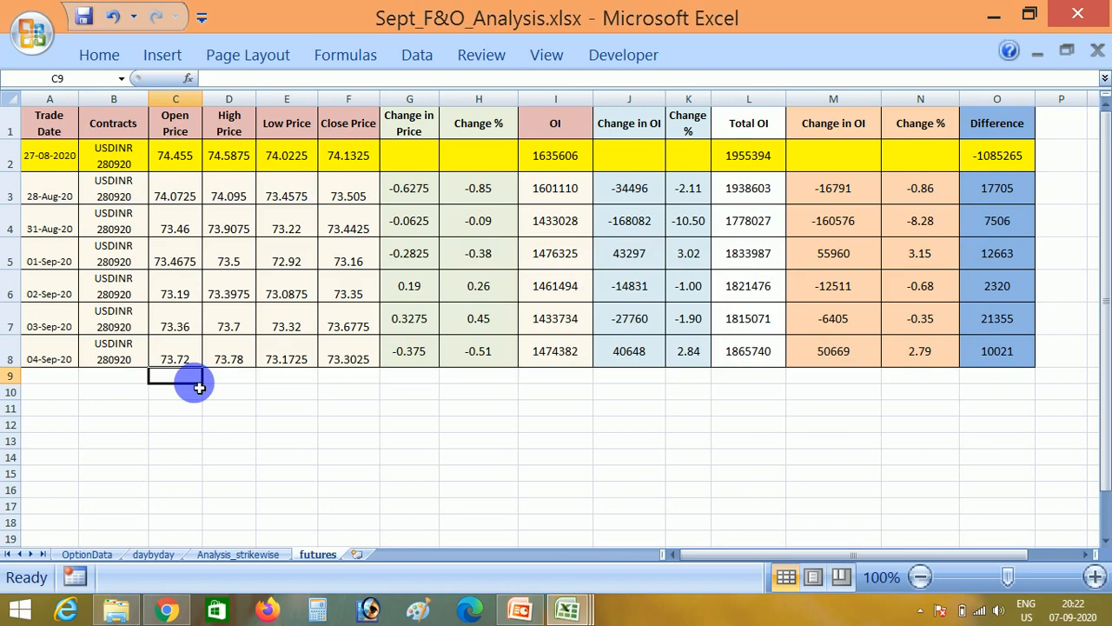
{"action": "mouse_move", "coordinate": [573, 605]}
{"action": "left_click", "coordinate": [550, 491]}
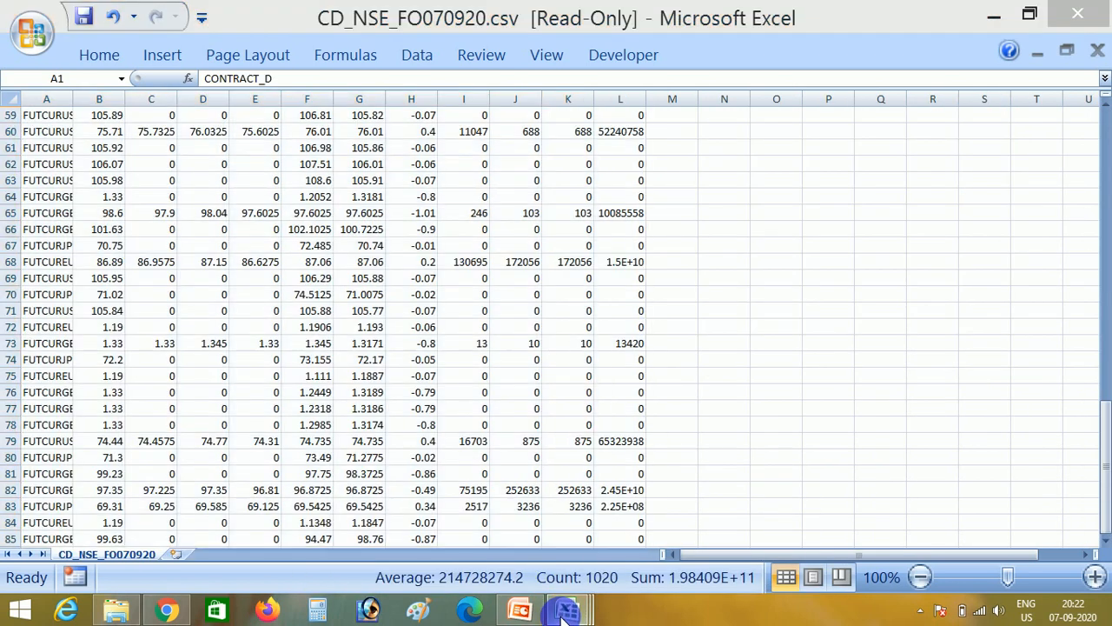
- Copy the 28-Sep-20 USDINR contract's open, high, low and close prices from MacroforUsdinr.xlsm into the futures sheet, starting at C9
{"action": "mouse_move", "coordinate": [567, 608]}
{"action": "left_click", "coordinate": [412, 542]}
{"action": "key", "text": "Up"}
{"action": "key", "text": "Down"}
{"action": "key", "text": "Right"}
{"action": "key", "text": "shift+Right"}
{"action": "key", "text": "shift+Right"}
{"action": "key", "text": "shift+Right"}
{"action": "key", "text": "ctrl+c"}
{"action": "mouse_move", "coordinate": [565, 611]}
{"action": "left_click", "coordinate": [702, 512]}
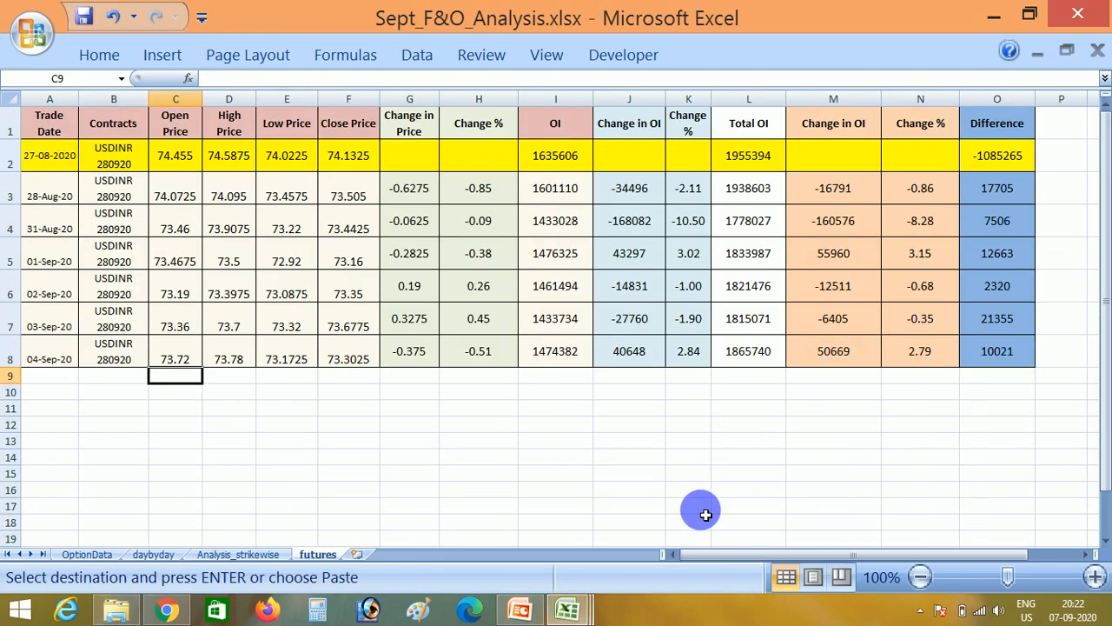
{"action": "key", "text": "ctrl+v"}
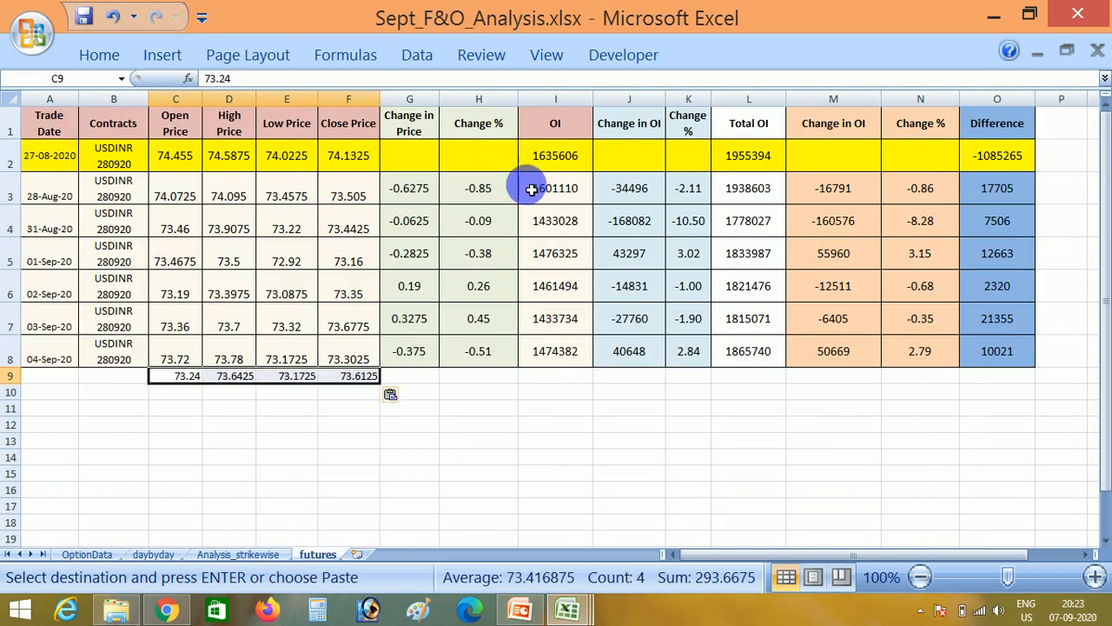
- Fill the USDINR 280920 contract name down into B9 and enter 7/9 as the trade date in A9
{"action": "left_click", "coordinate": [127, 376]}
{"action": "key", "text": "ctrl+d"}
{"action": "key", "text": "Left"}
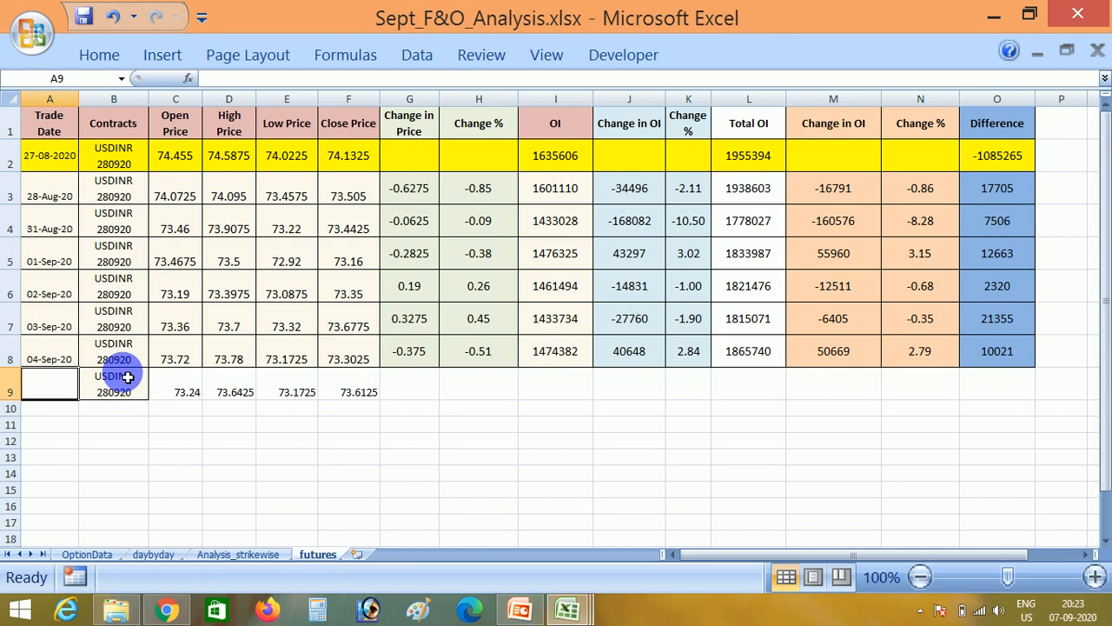
{"action": "type", "text": "7/9"}
{"action": "key", "text": "Return"}
- Fill the Change in Price and Change % formulas down into G9:H9 and check both formulas
{"action": "key", "text": "Up"}
{"action": "key", "text": "Right"}
{"action": "key", "text": "Right"}
{"action": "key", "text": "Right"}
{"action": "key", "text": "Right"}
{"action": "key", "text": "shift+Right"}
{"action": "key", "text": "ctrl+d"}
{"action": "key", "text": "Up"}
{"action": "key", "text": "Down"}
{"action": "key", "text": "Right"}
{"action": "key", "text": "Left"}
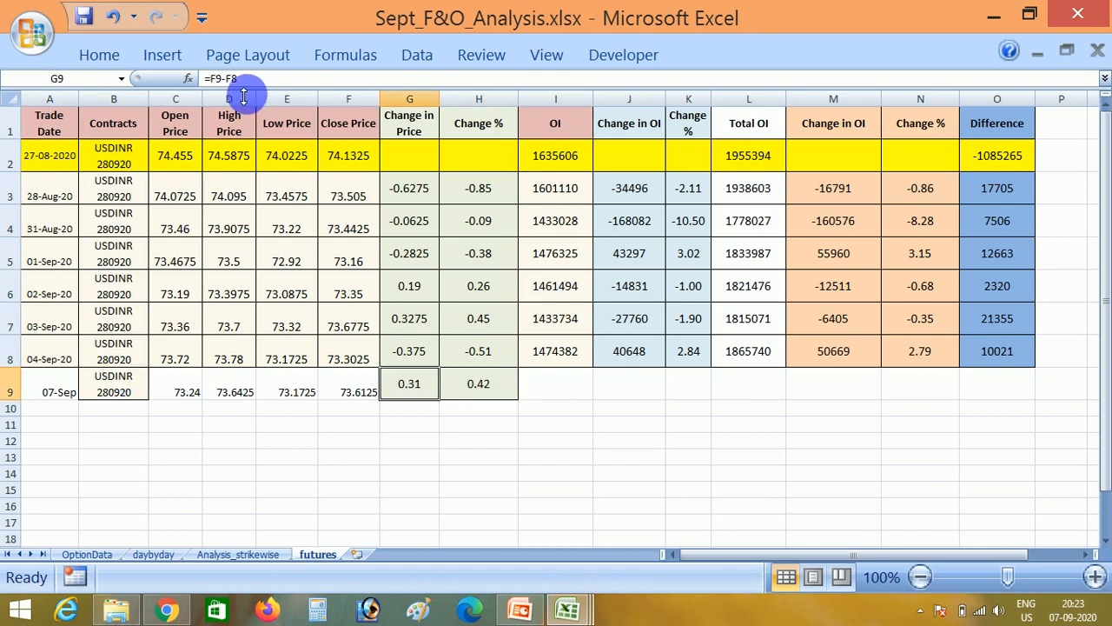
{"action": "key", "text": "Right"}
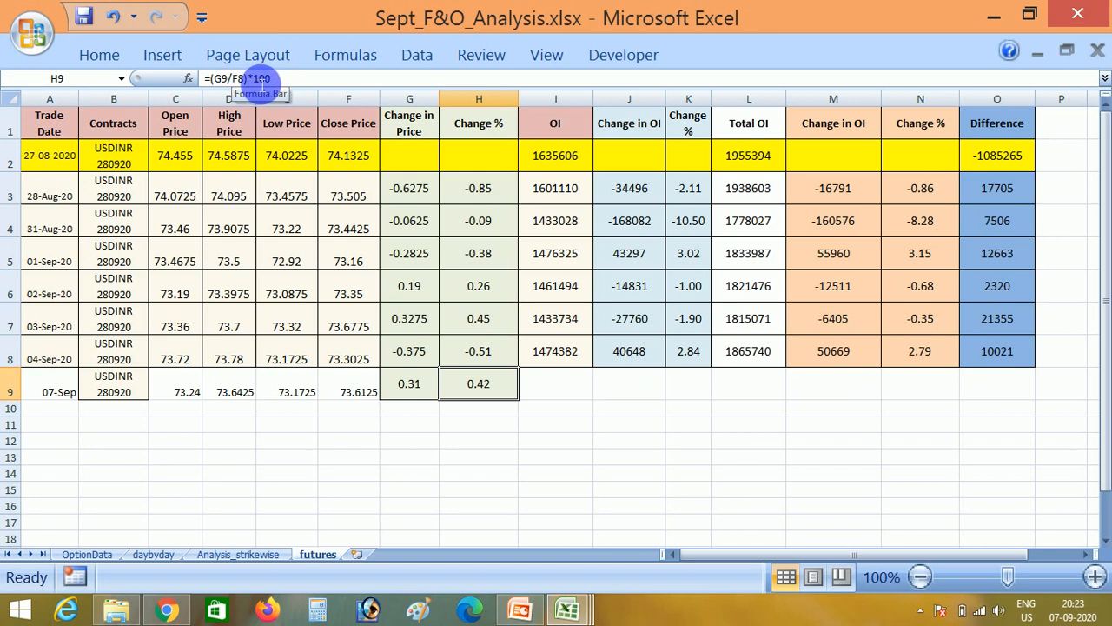
- Copy the 28-Sep-20 contract's open interest from K2 of the macro workbook's Future sheet into OI cell I9 of the futures sheet
{"action": "left_click", "coordinate": [557, 384]}
{"action": "key", "text": "alt+Tab"}
{"action": "key", "text": "alt+Tab"}
{"action": "key", "text": "alt+Tab"}
{"action": "key", "text": "alt+Tab"}
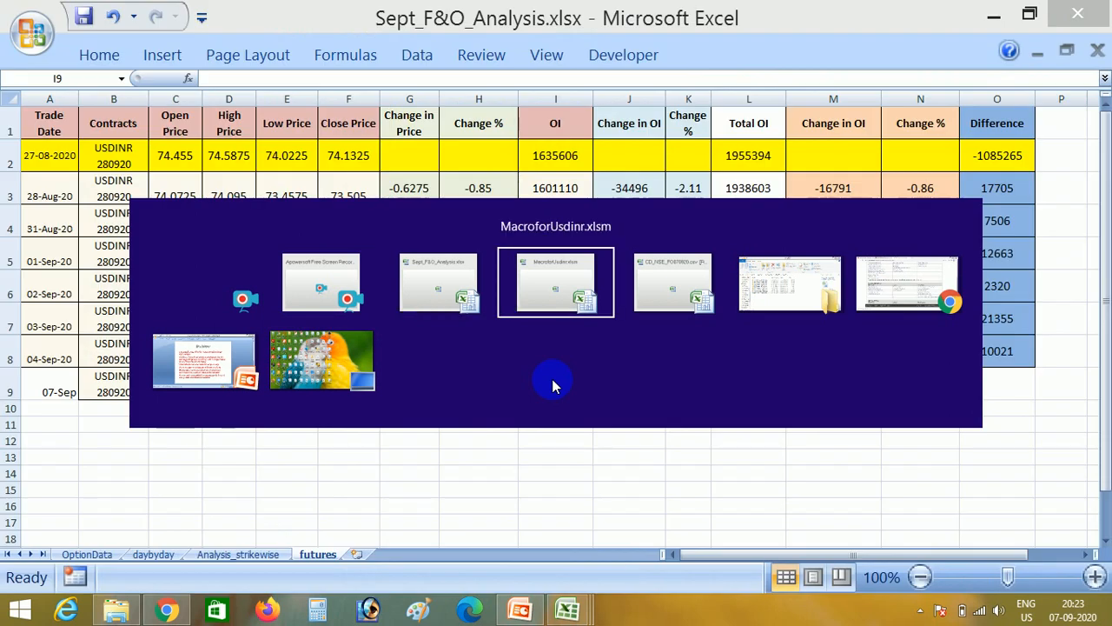
{"action": "key", "text": "Right"}
{"action": "key", "text": "Right"}
{"action": "key", "text": "Right"}
{"action": "key", "text": "Right"}
{"action": "key", "text": "Right"}
{"action": "key", "text": "Right"}
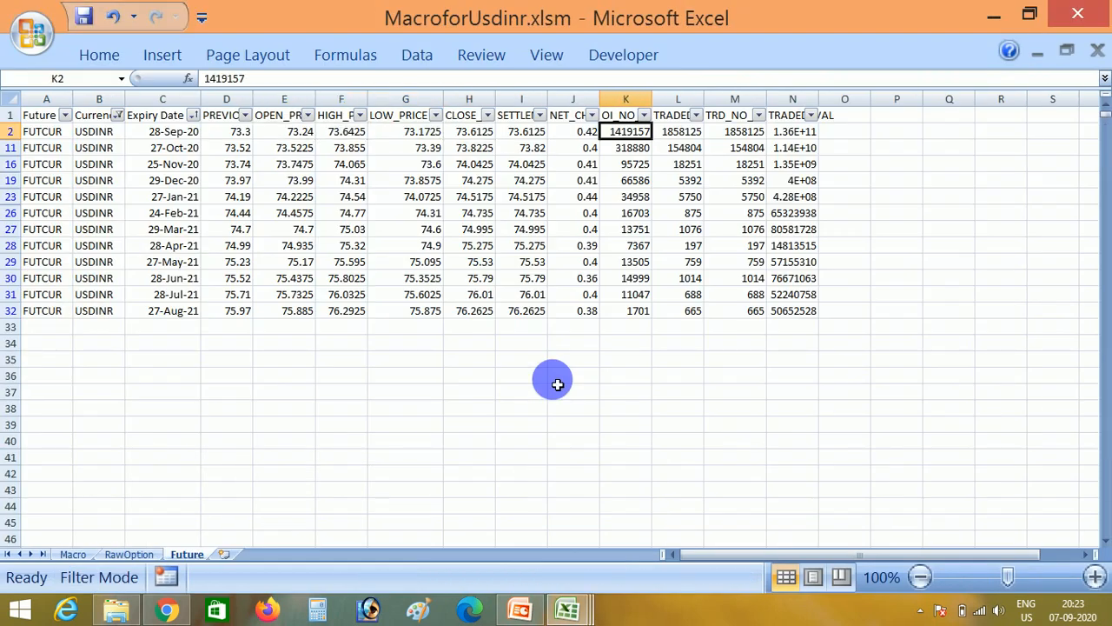
{"action": "key", "text": "ctrl+c"}
{"action": "key", "text": "alt+Tab"}
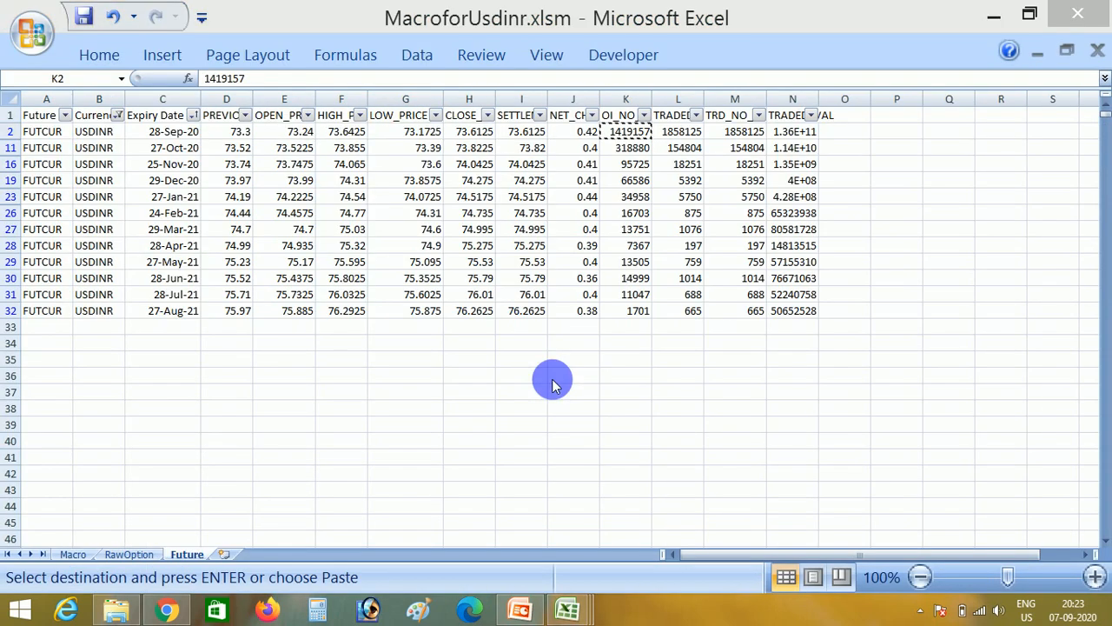
{"action": "key", "text": "alt+Tab"}
{"action": "key", "text": "alt+Tab"}
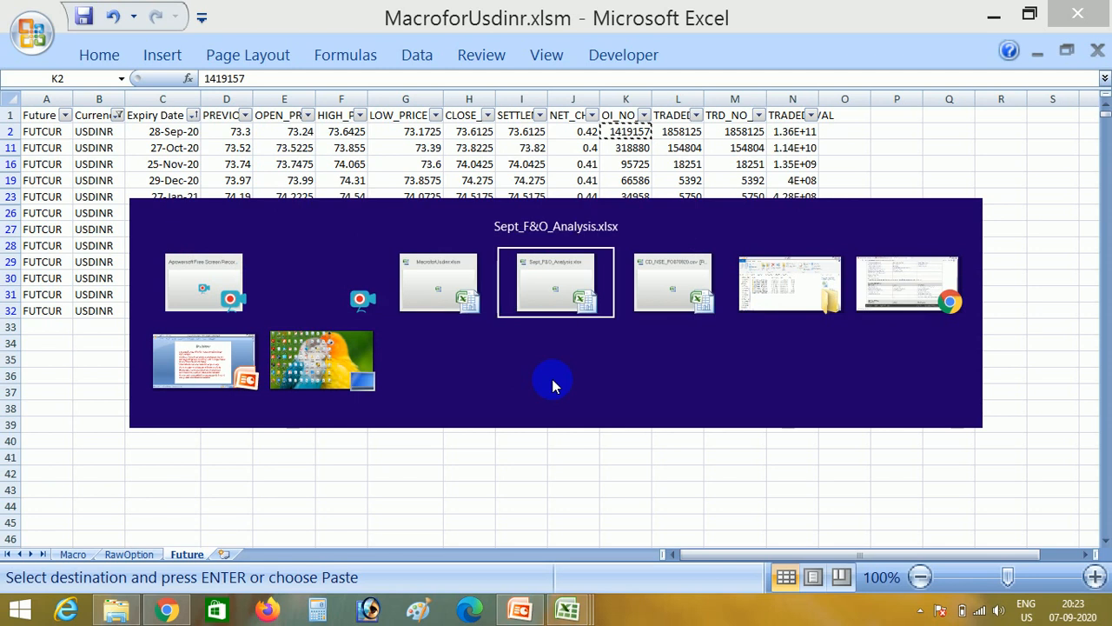
- Fill the Change in OI and Change % formulas for the contract's OI down into J9:K9 and check them
{"action": "key", "text": "Right"}
{"action": "key", "text": "shift+Right"}
{"action": "key", "text": "Return"}
{"action": "key", "text": "Left"}
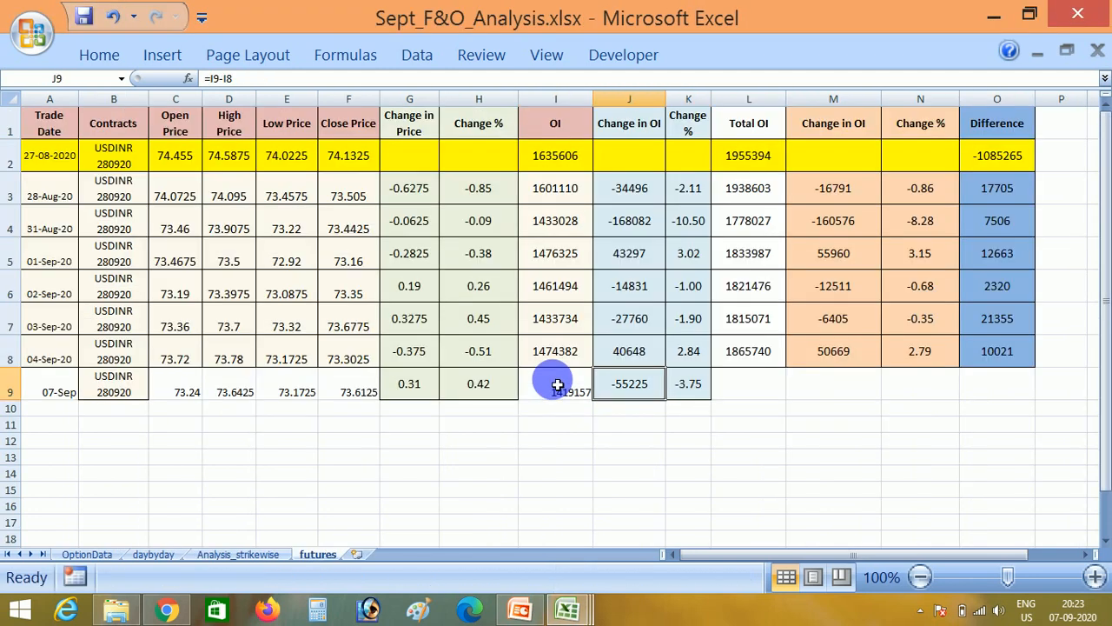
{"action": "key", "text": "Right"}
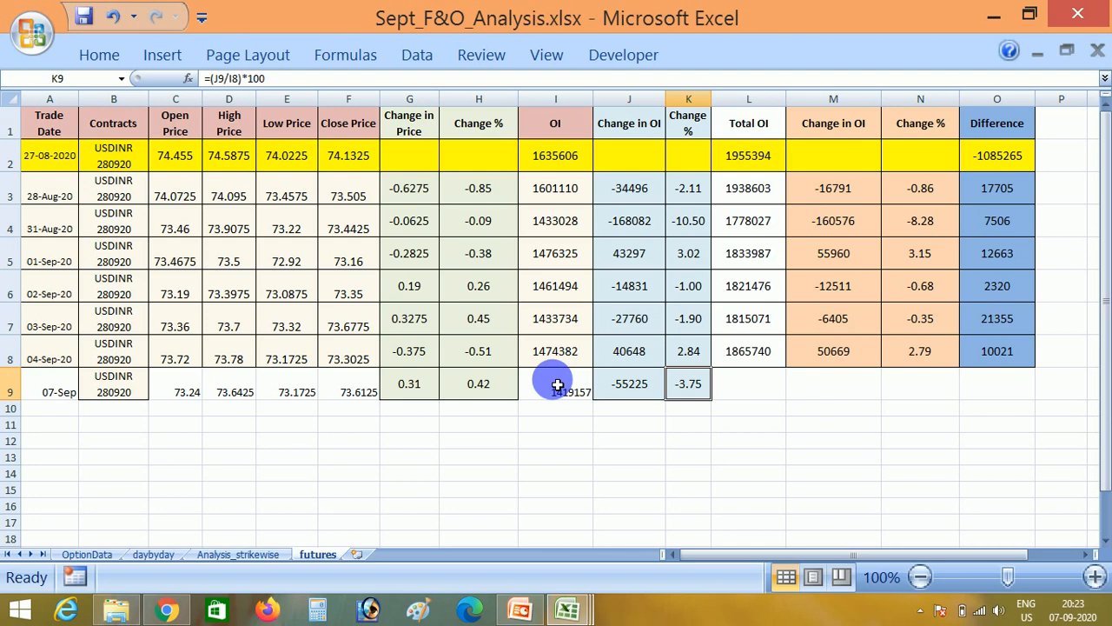
{"action": "key", "text": "Right"}
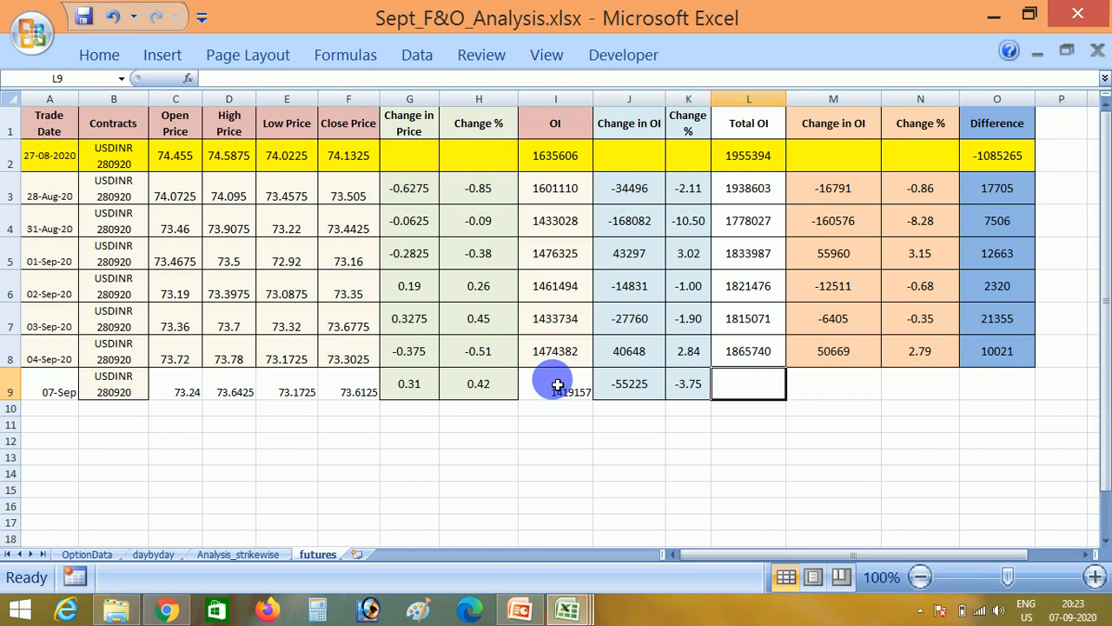
- Sum the open interest of the three nearest USDINR contracts in the Future sheet and enter 1833762 as Total OI in L9
{"action": "key", "text": "alt+Tab"}
{"action": "key", "text": "alt+Tab"}
{"action": "key", "text": "alt+Tab"}
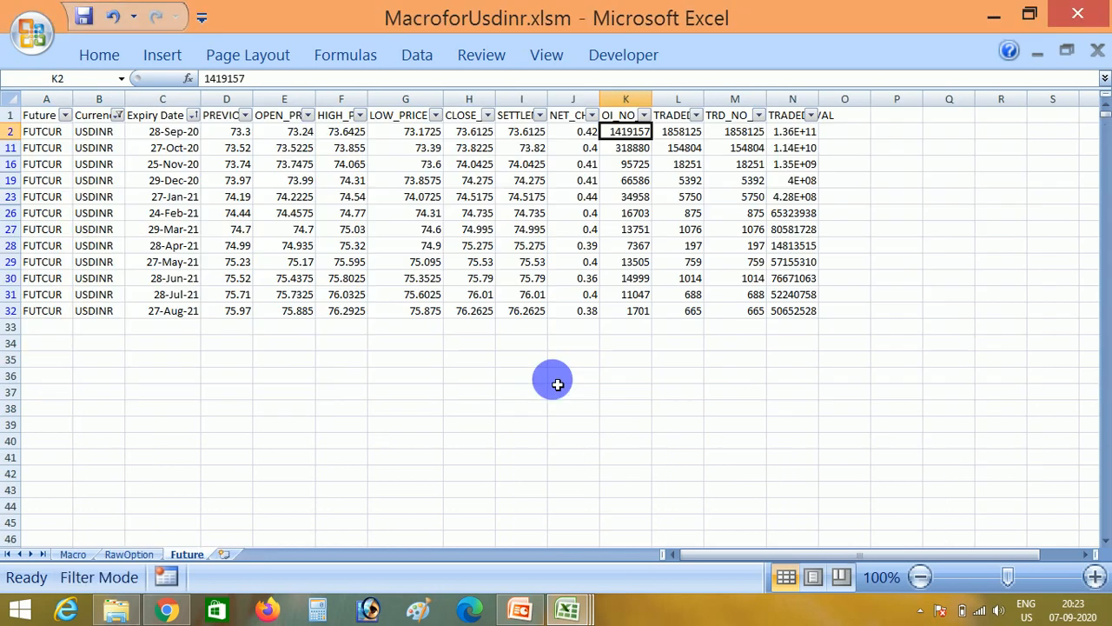
{"action": "key", "text": "shift+Down"}
{"action": "key", "text": "shift+Down"}
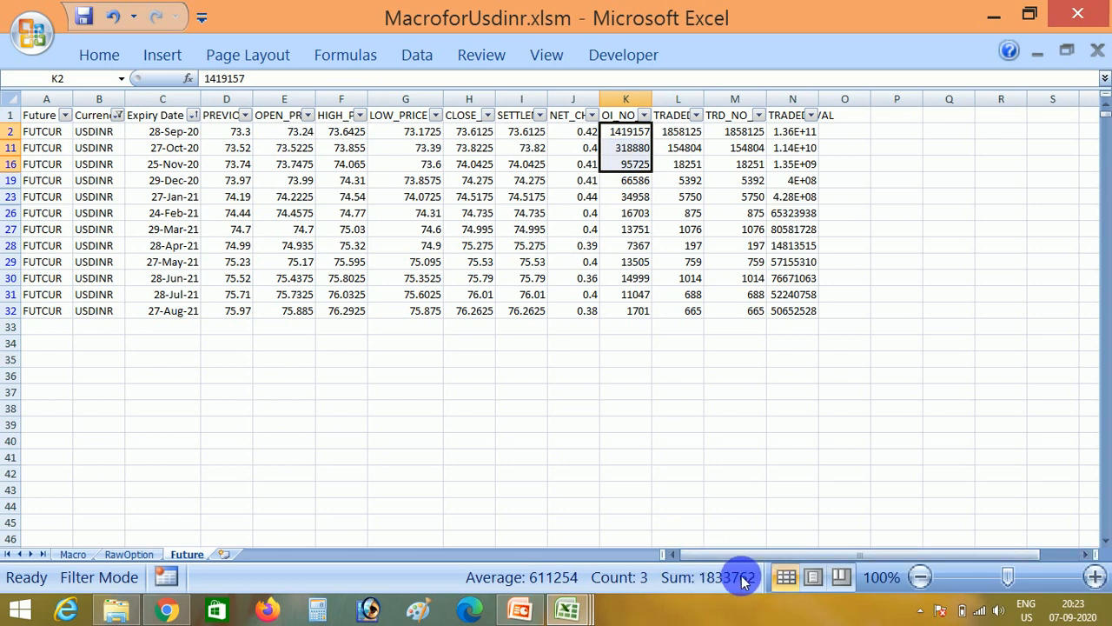
{"action": "left_click", "coordinate": [567, 610]}
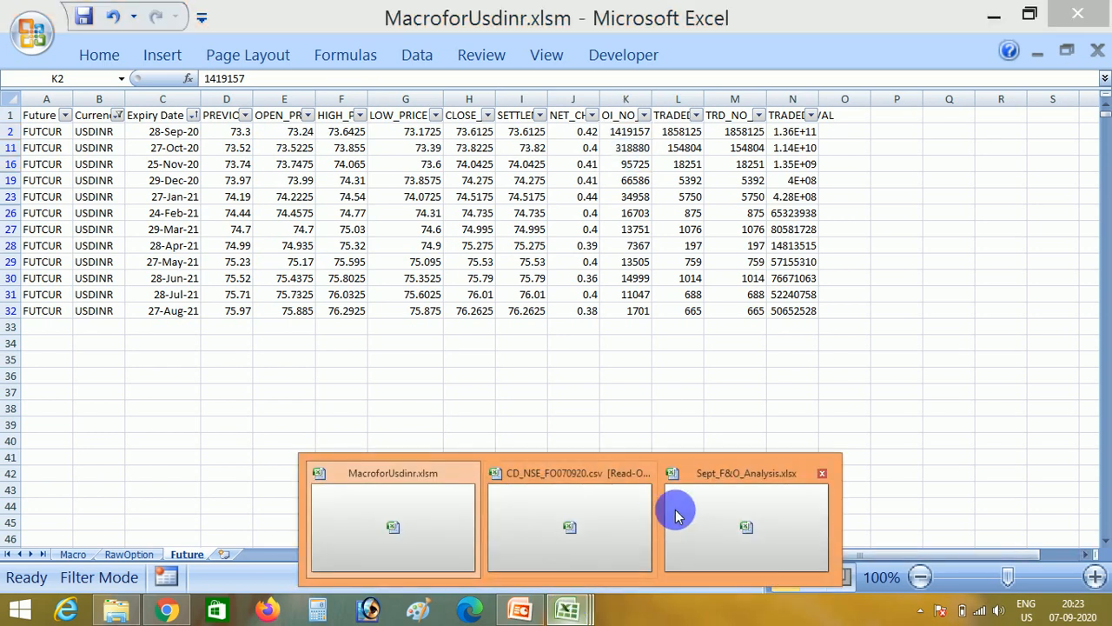
{"action": "left_click", "coordinate": [687, 511]}
{"action": "type", "text": "18"}
{"action": "key", "text": "Tab"}
- Save the workbook, fill the Total OI change, Change % and Difference formulas down into M9:O9, and check them
{"action": "key", "text": "shift+Right"}
{"action": "key", "text": "shift+Right"}
{"action": "key", "text": "ctrl+s"}
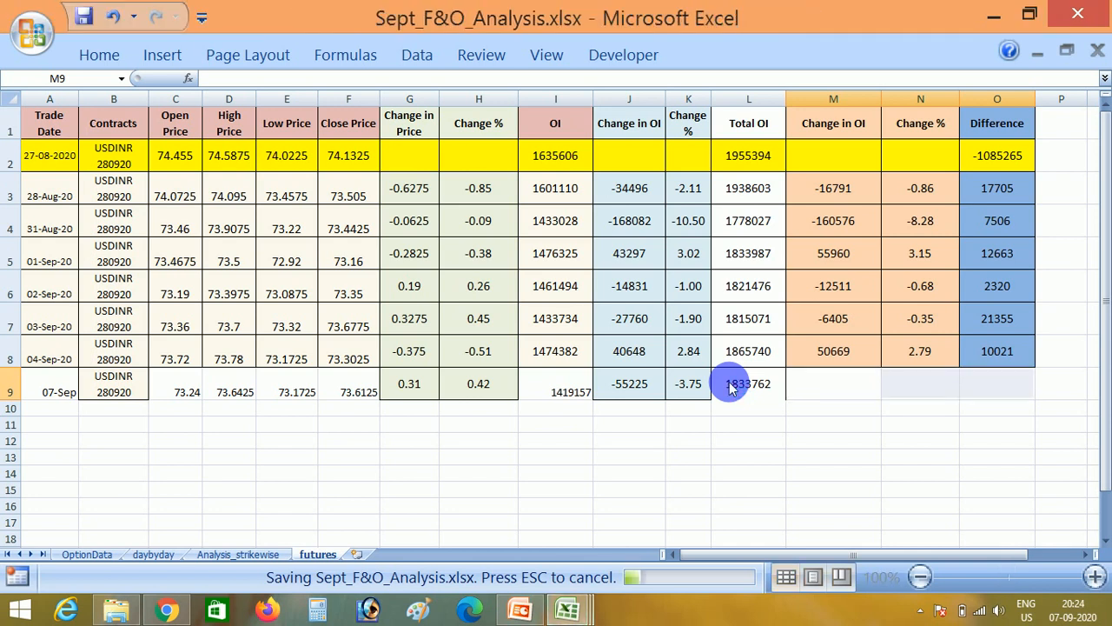
{"action": "key", "text": "ctrl+d"}
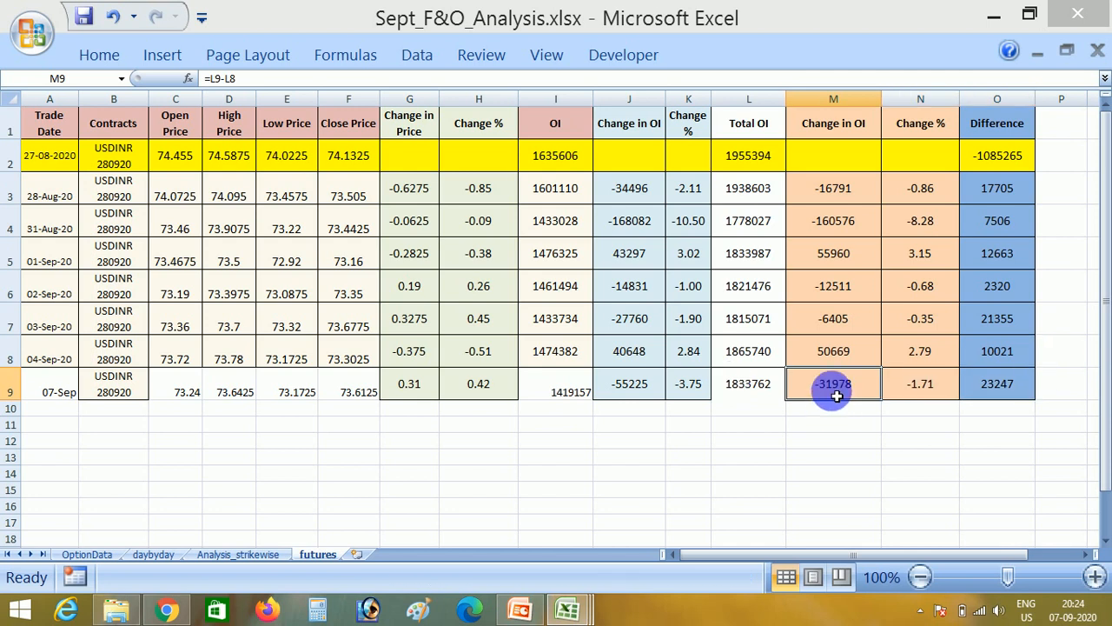
{"action": "key", "text": "Right"}
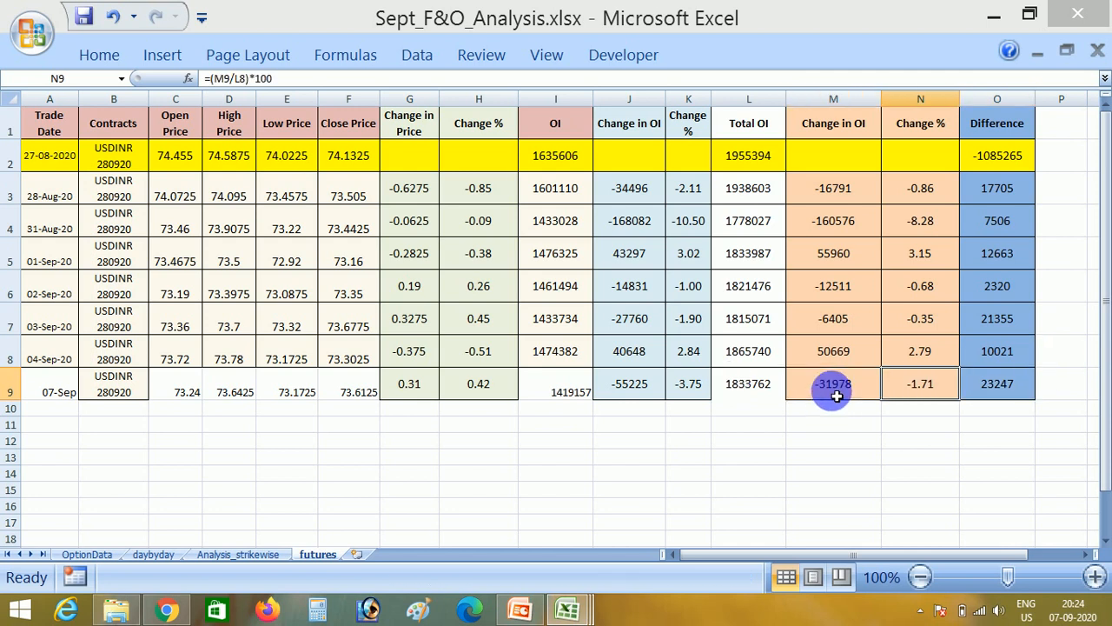
{"action": "key", "text": "Right"}
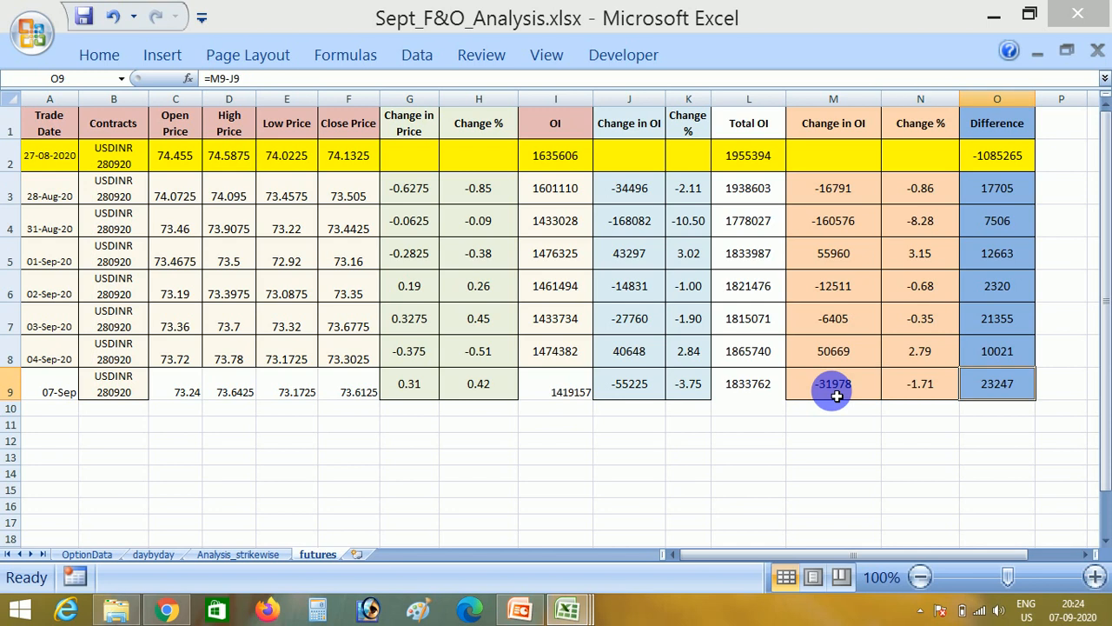
- Copy the formatting of row 8 onto the new row 9, across columns A to O, using Paste Special formats
{"action": "key", "text": "Right"}
{"action": "key", "text": "Left"}
{"action": "key", "text": "Left"}
{"action": "key", "text": "Left"}
{"action": "key", "text": "Left"}
{"action": "key", "text": "Left"}
{"action": "key", "text": "Left"}
{"action": "key", "text": "Left"}
{"action": "key", "text": "Left"}
{"action": "key", "text": "Left"}
{"action": "key", "text": "Left"}
{"action": "key", "text": "Left"}
{"action": "key", "text": "Left"}
{"action": "key", "text": "Left"}
{"action": "key", "text": "Left"}
{"action": "key", "text": "Left"}
{"action": "key", "text": "Up"}
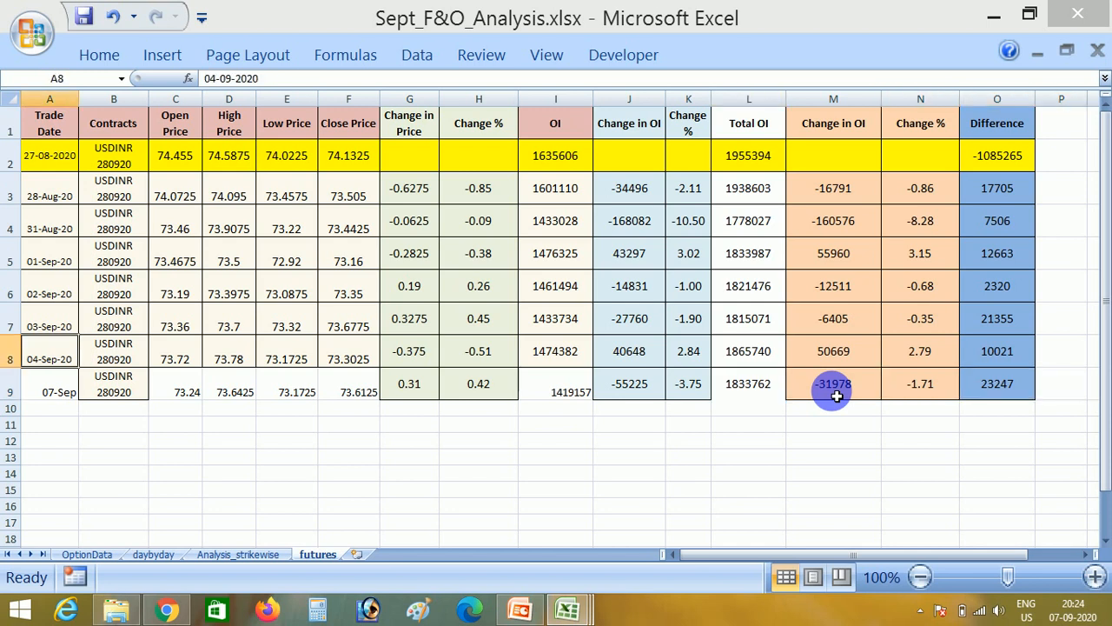
{"action": "key", "text": "ctrl+shift+Right"}
{"action": "key", "text": "ctrl+c"}
{"action": "key", "text": "Down"}
{"action": "key", "text": "ctrl+shift+Right"}
{"action": "key", "text": "Menu"}
{"action": "key", "text": "s"}
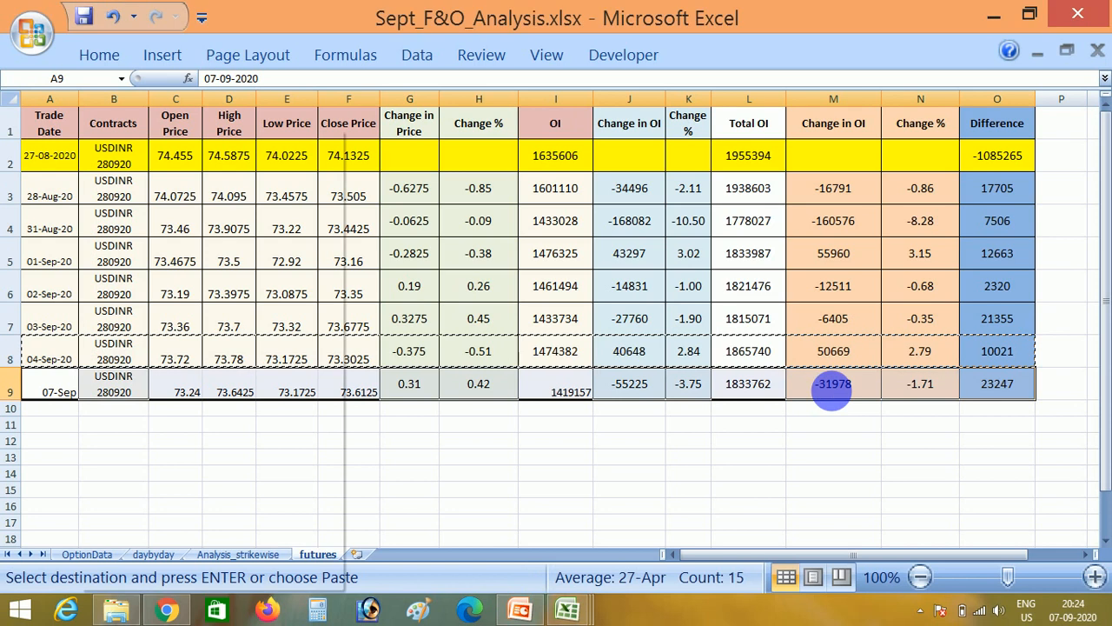
{"action": "key", "text": "t"}
{"action": "key", "text": "Return"}
{"action": "key", "text": "Escape"}
{"action": "key", "text": "Left"}
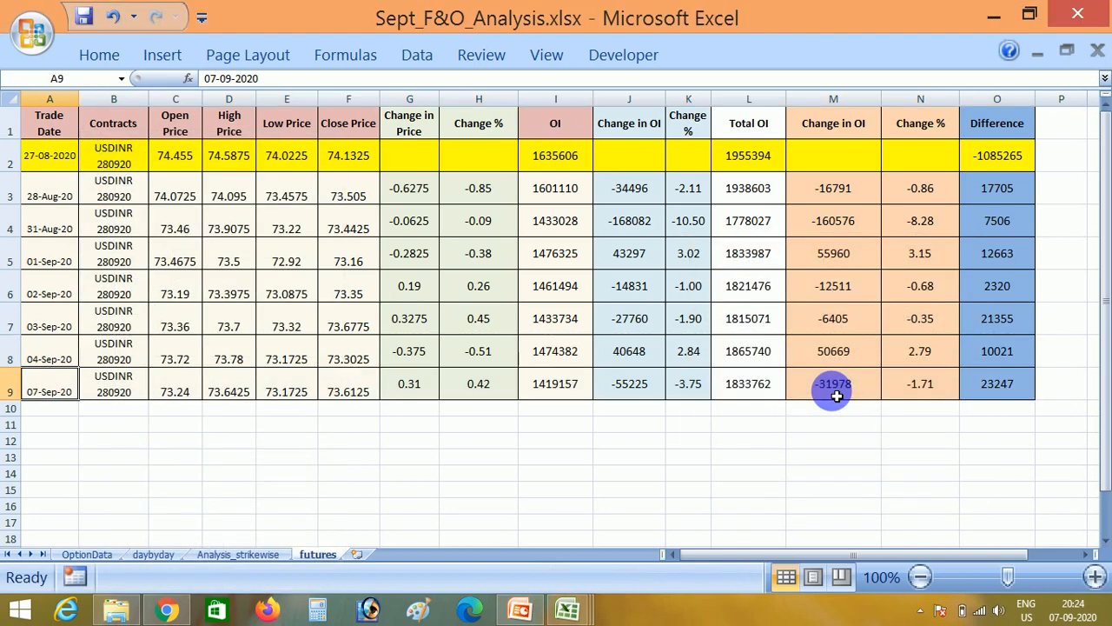
- Bring the CD_NSE_FO070920.csv futures file to the front and close it
{"action": "key", "text": "Right"}
{"action": "key", "text": "Right"}
{"action": "key", "text": "Right"}
{"action": "key", "text": "Right"}
{"action": "key", "text": "Right"}
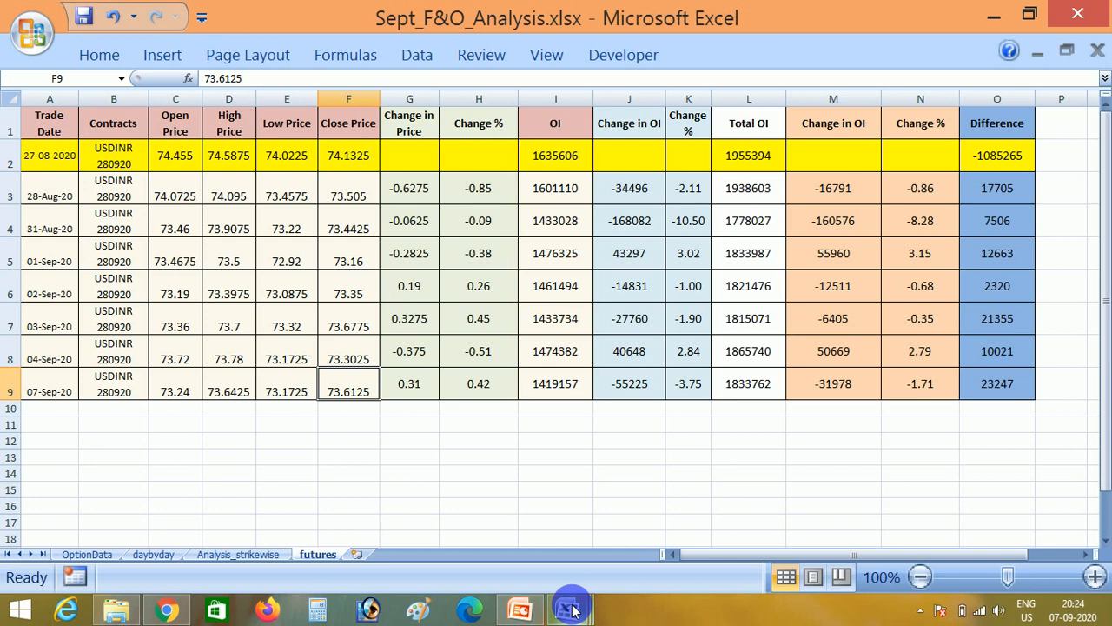
{"action": "mouse_move", "coordinate": [571, 610]}
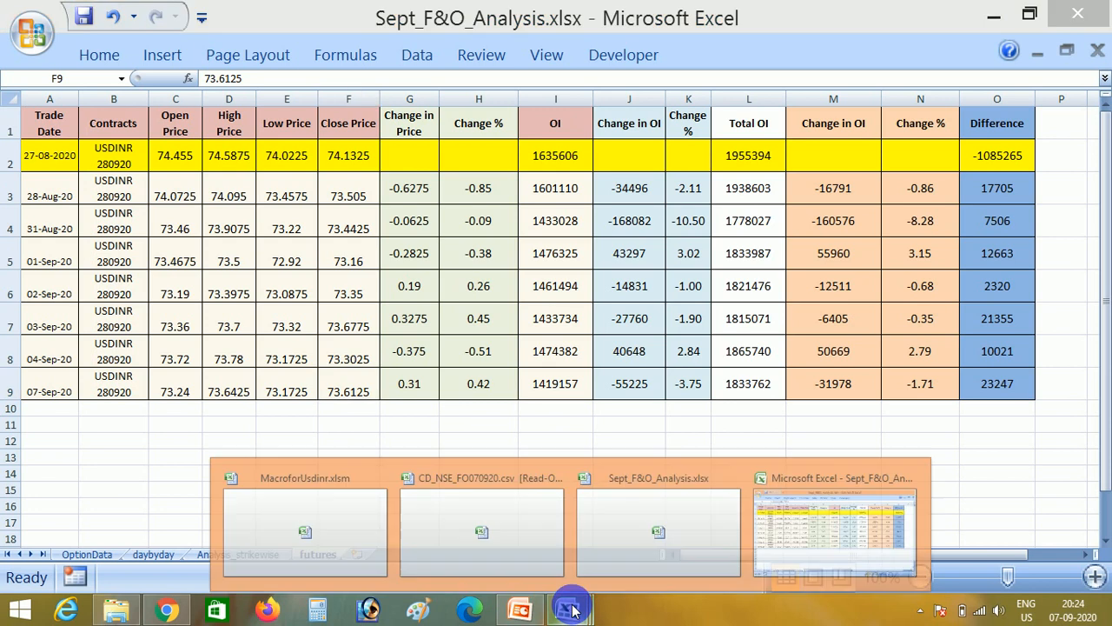
{"action": "left_click", "coordinate": [474, 508]}
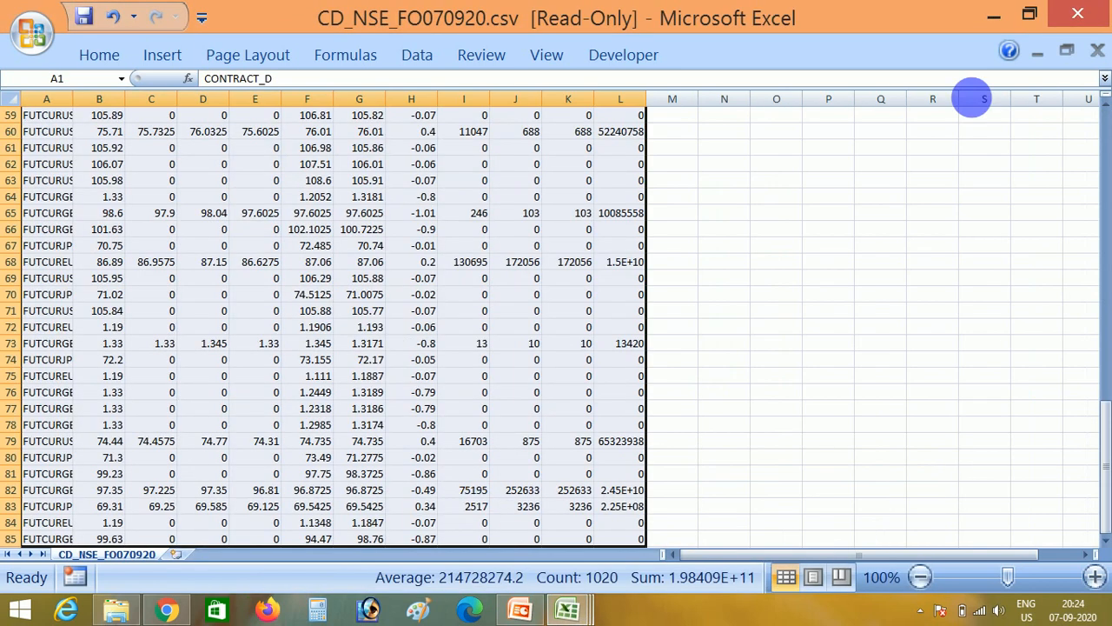
{"action": "left_click", "coordinate": [1096, 50]}
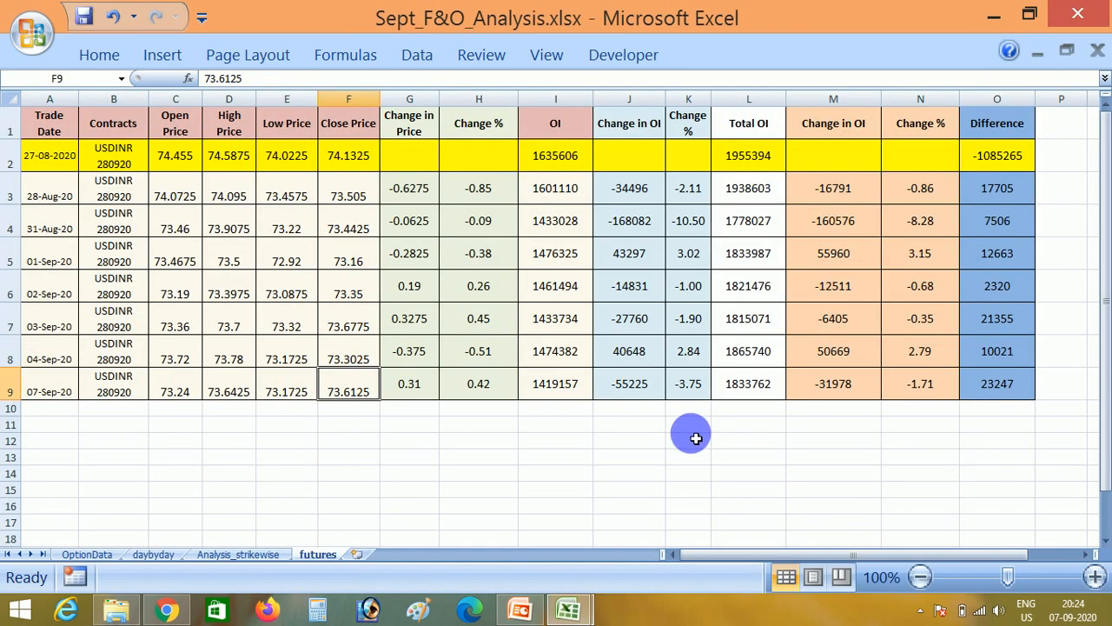
- Switch to File Explorer and open CD_NSE_OP070920.csv from CD_Bhavcopy070920.zip in the Sept20 folder
{"action": "left_click", "coordinate": [116, 610]}
{"action": "key", "text": "Up"}
{"action": "key", "text": "Up"}
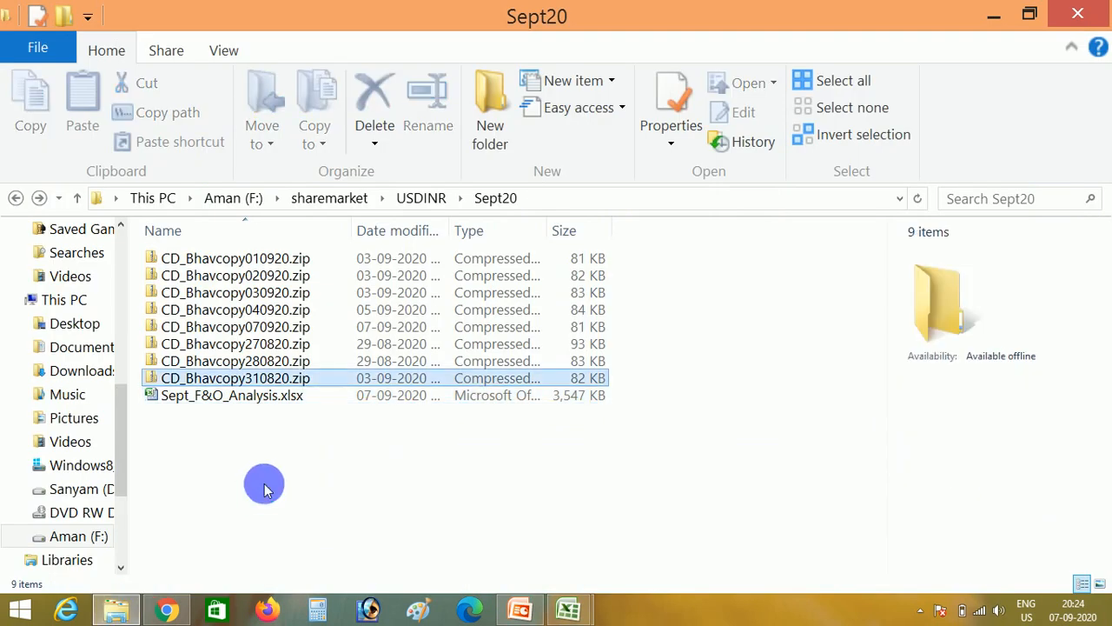
{"action": "key", "text": "Up"}
{"action": "key", "text": "Up"}
{"action": "key", "text": "Up"}
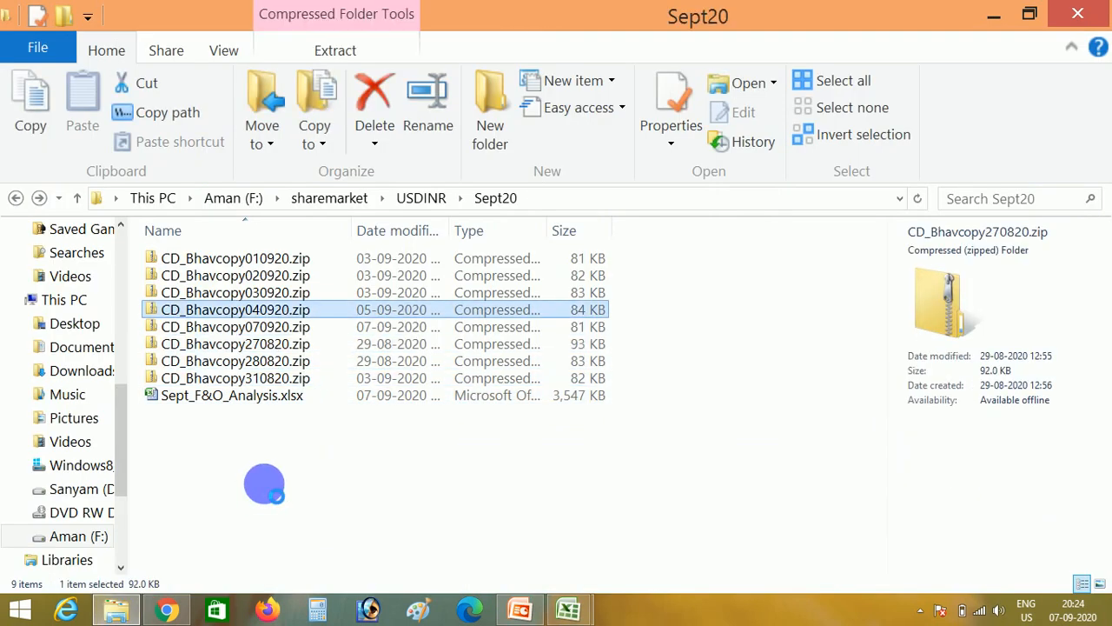
{"action": "key", "text": "Return"}
{"action": "key", "text": "BackSpace"}
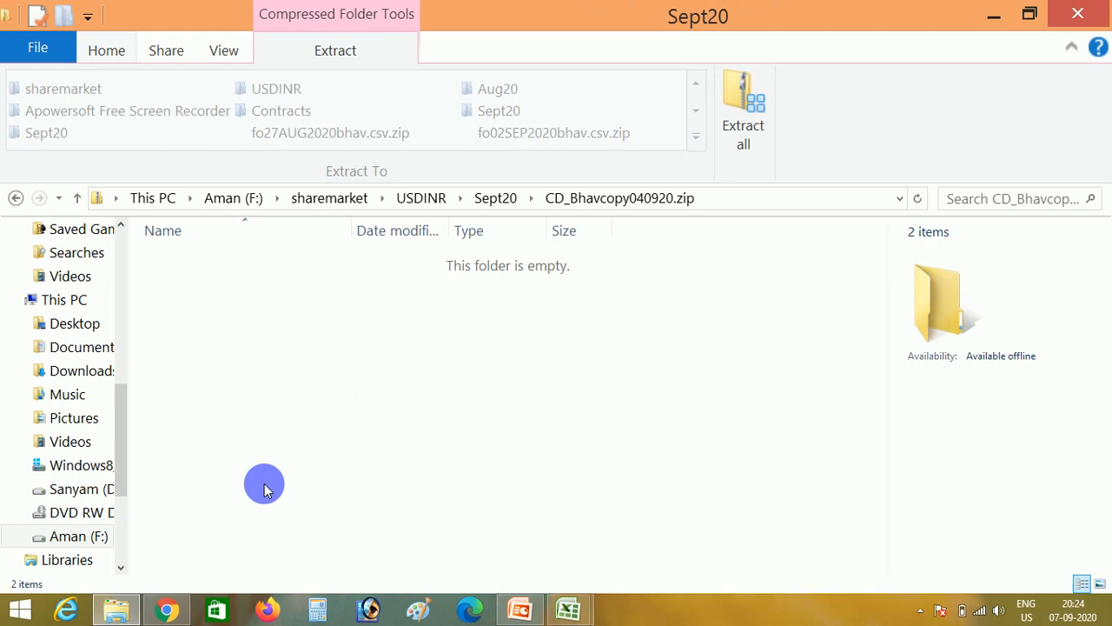
{"action": "key", "text": "Down"}
{"action": "key", "text": "Return"}
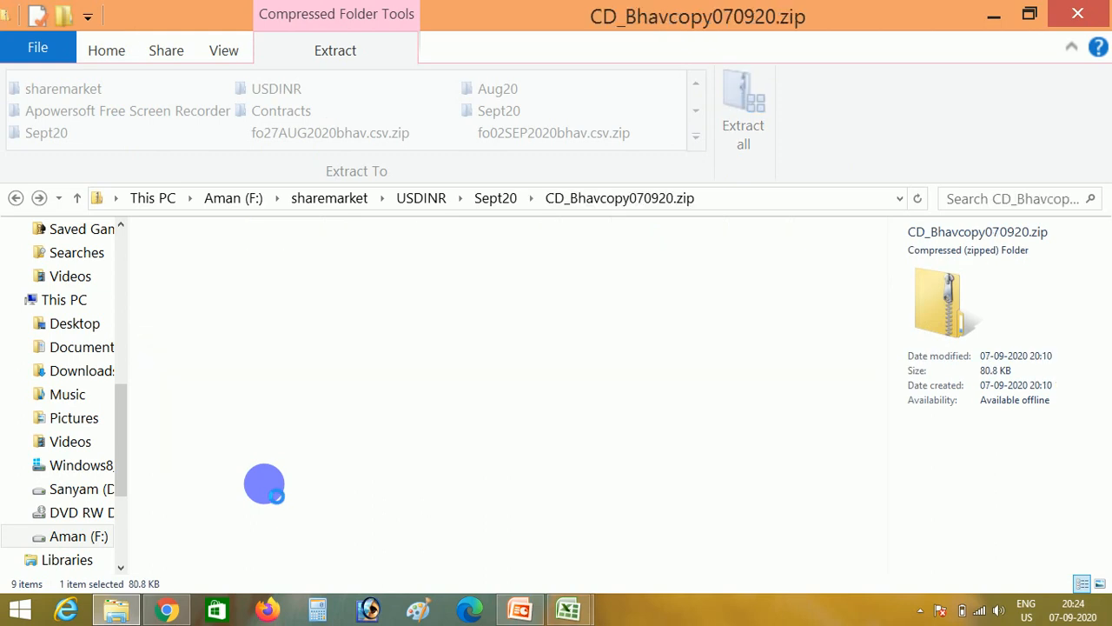
{"action": "key", "text": "Down"}
{"action": "key", "text": "Down"}
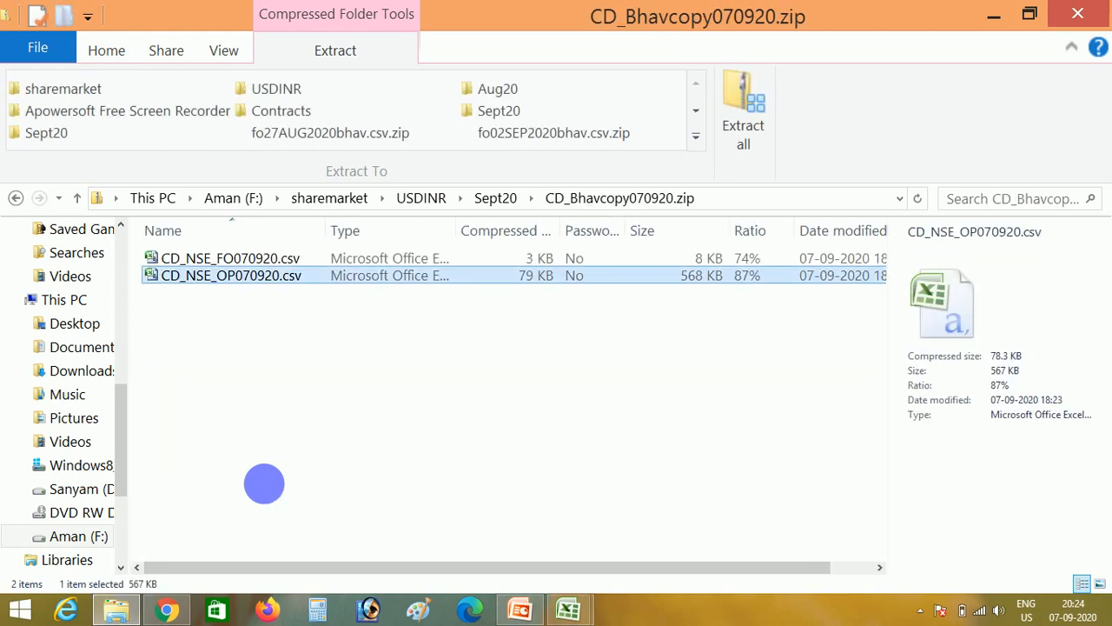
{"action": "key", "text": "Return"}
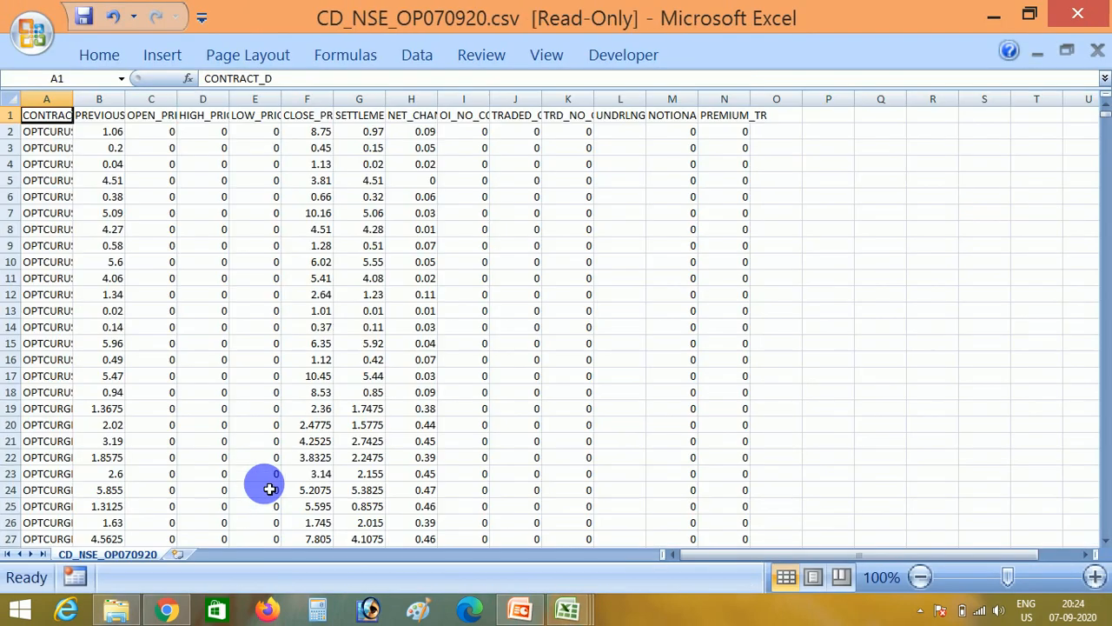
- Copy all data from CD_NSE_OP070920.csv and paste it at A1 of the RawOption sheet in MacroforUsdinr.xlsm
{"action": "key", "text": "ctrl+shift+End"}
{"action": "key", "text": "ctrl+c"}
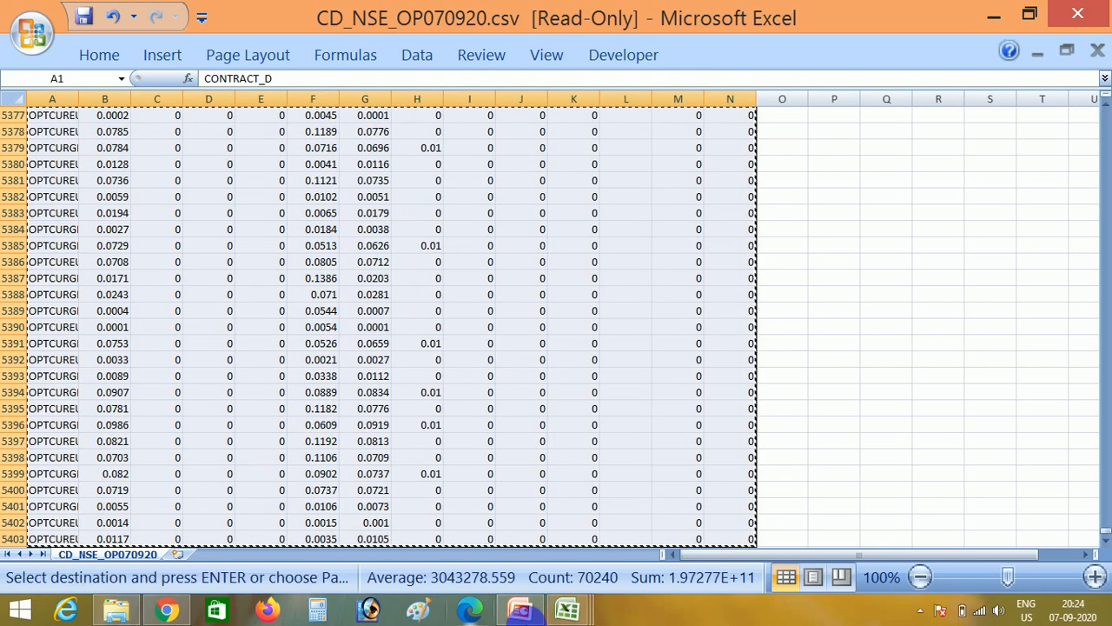
{"action": "left_click", "coordinate": [565, 612]}
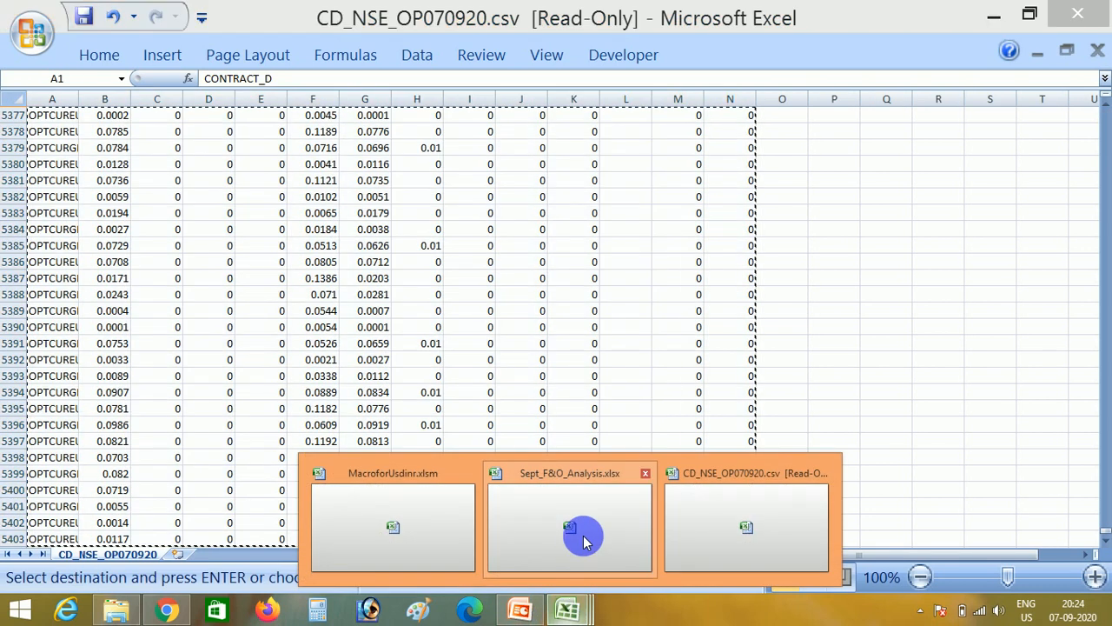
{"action": "left_click", "coordinate": [369, 506]}
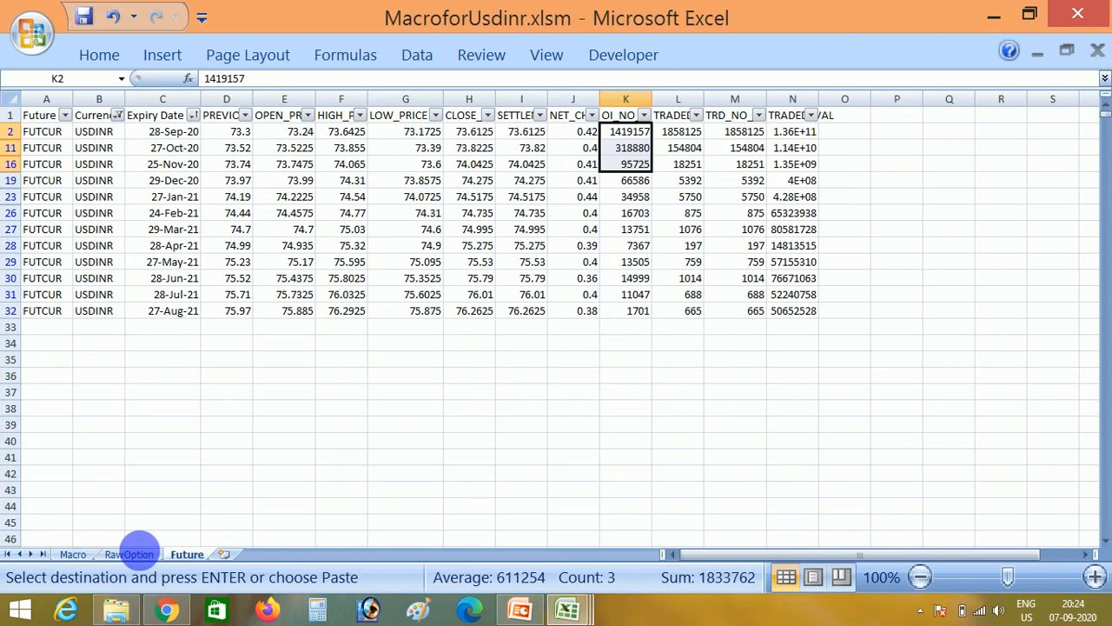
{"action": "left_click", "coordinate": [129, 554]}
{"action": "left_click", "coordinate": [67, 162]}
{"action": "key", "text": "Up"}
{"action": "key", "text": "Up"}
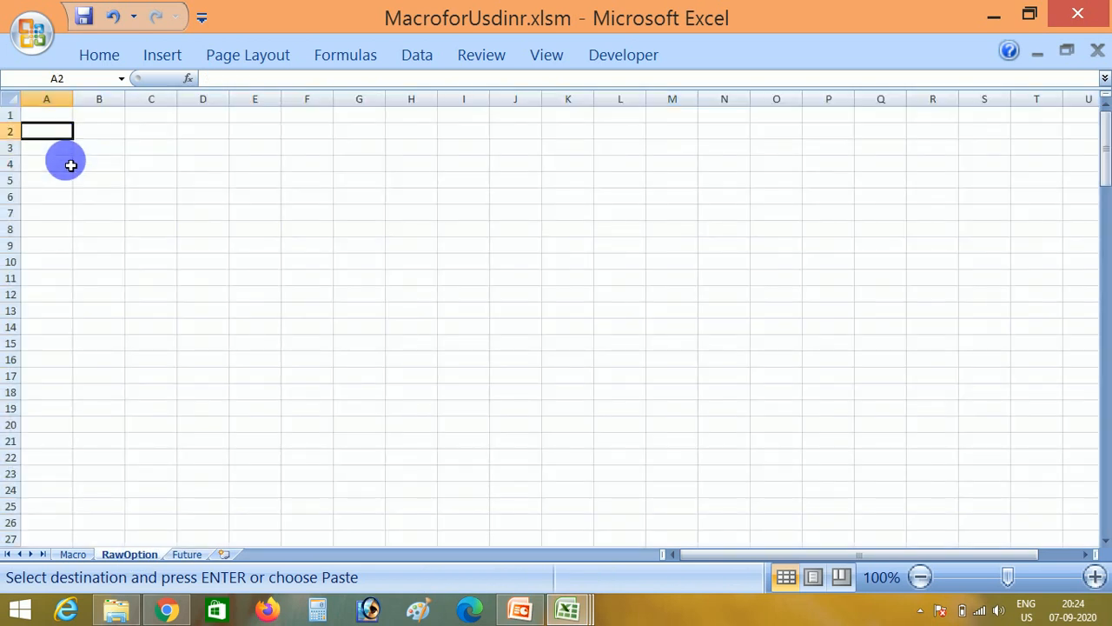
{"action": "key", "text": "ctrl+v"}
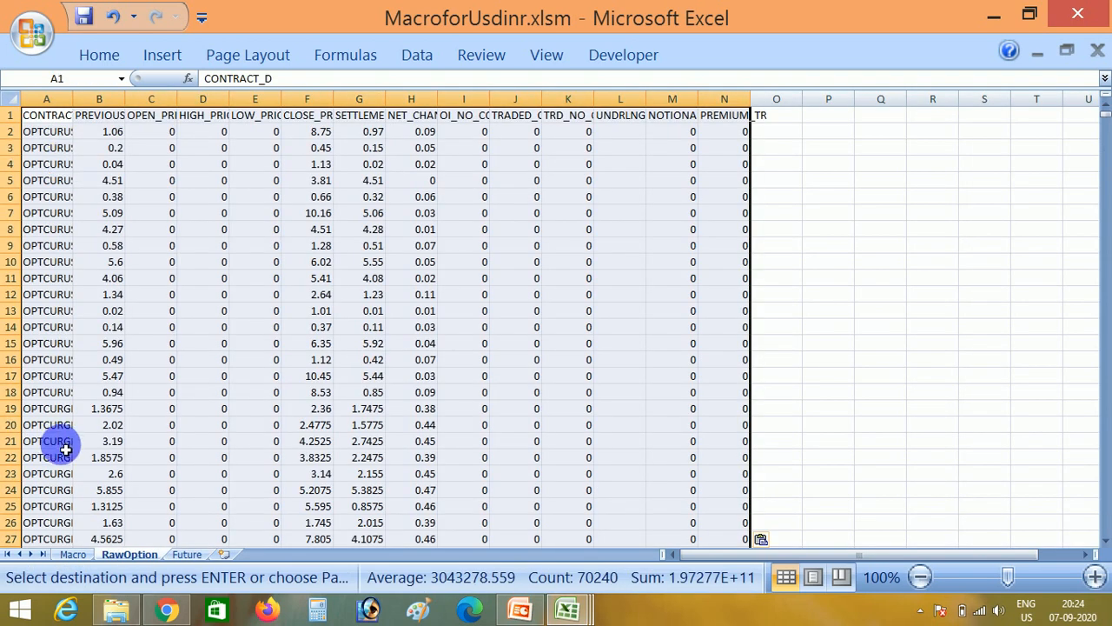
- Run the macro for formatting options in USDINR from the Macro sheet, and enter 7/9 as the Date in S2 of the resulting sheet
{"action": "left_click", "coordinate": [63, 555]}
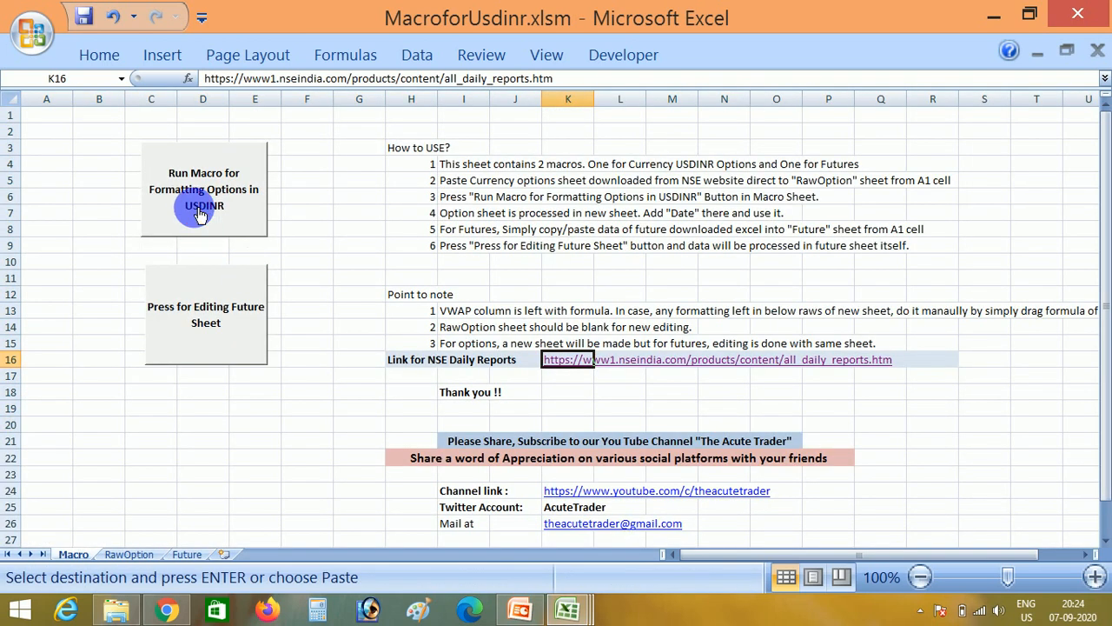
{"action": "left_click", "coordinate": [196, 209]}
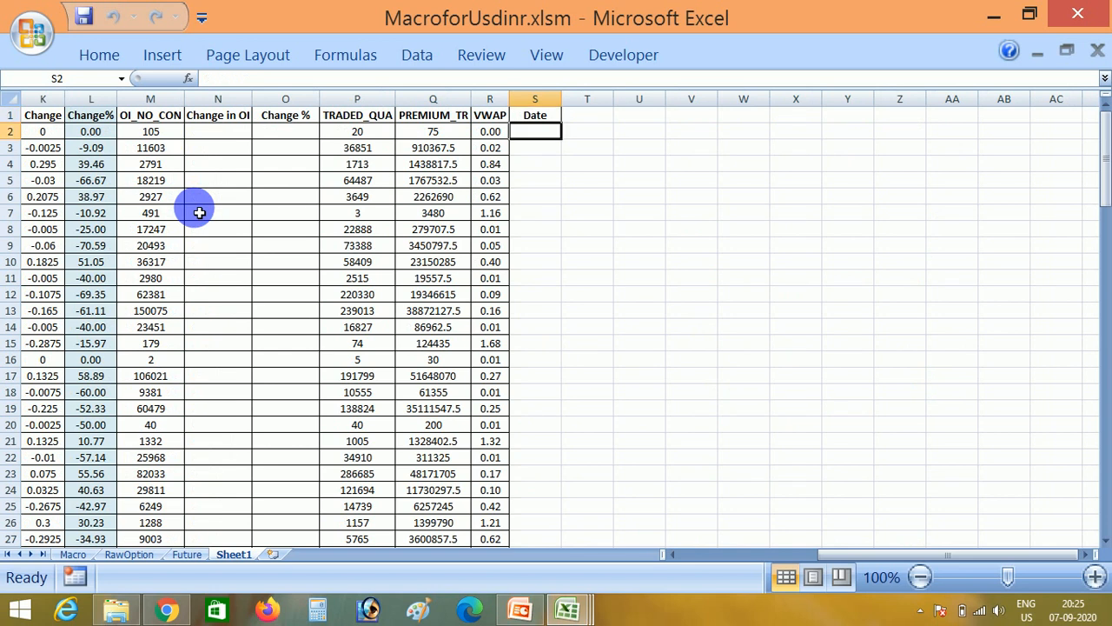
{"action": "type", "text": "7"}
{"action": "type", "text": "/9"}
{"action": "key", "text": "ctrl+Return"}
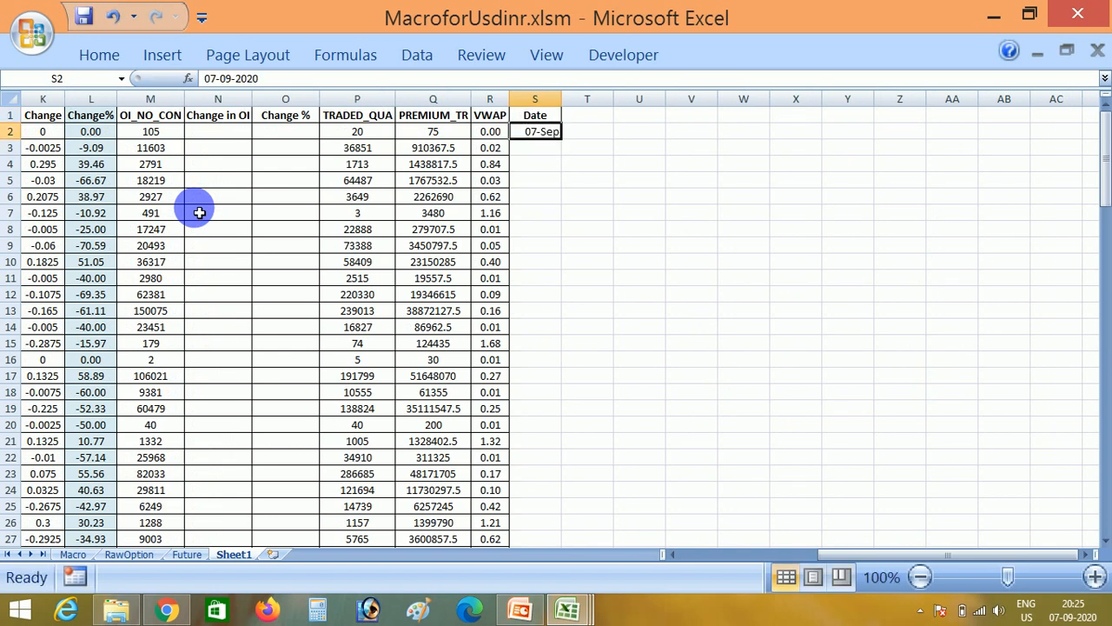
- Copy the date from S2 down the Date column to row 118, matching the extent of the VWAP column
{"action": "key", "text": "ctrl+c"}
{"action": "key", "text": "Left"}
{"action": "key", "text": "ctrl+Down"}
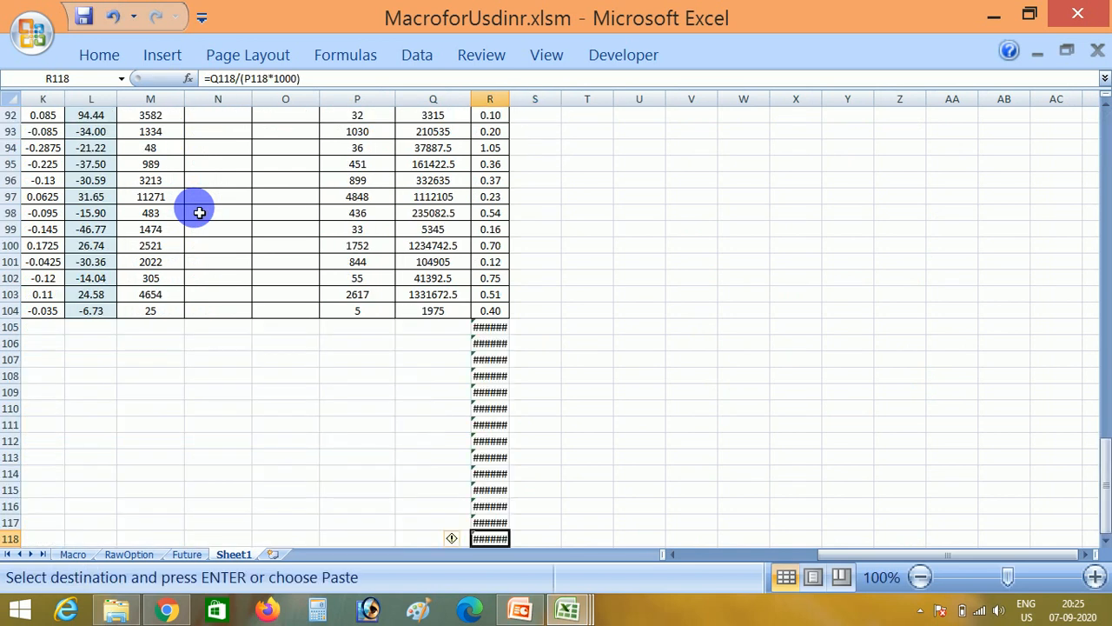
{"action": "key", "text": "Right"}
{"action": "key", "text": "ctrl+shift+Up"}
{"action": "key", "text": "Return"}
{"action": "key", "text": "Escape"}
- Examine the VWAP formulas and dates around the end of the option data, down past row 118
{"action": "key", "text": "Left"}
{"action": "key", "text": "Up"}
{"action": "key", "text": "Up"}
{"action": "key", "text": "Up"}
{"action": "key", "text": "Up"}
{"action": "key", "text": "Up"}
{"action": "key", "text": "Up"}
{"action": "key", "text": "Up"}
{"action": "key", "text": "Up"}
{"action": "key", "text": "Up"}
{"action": "key", "text": "Up"}
{"action": "key", "text": "Up"}
{"action": "key", "text": "Up"}
{"action": "key", "text": "Up"}
{"action": "key", "text": "Up"}
{"action": "key", "text": "Up"}
{"action": "key", "text": "Up"}
{"action": "key", "text": "Up"}
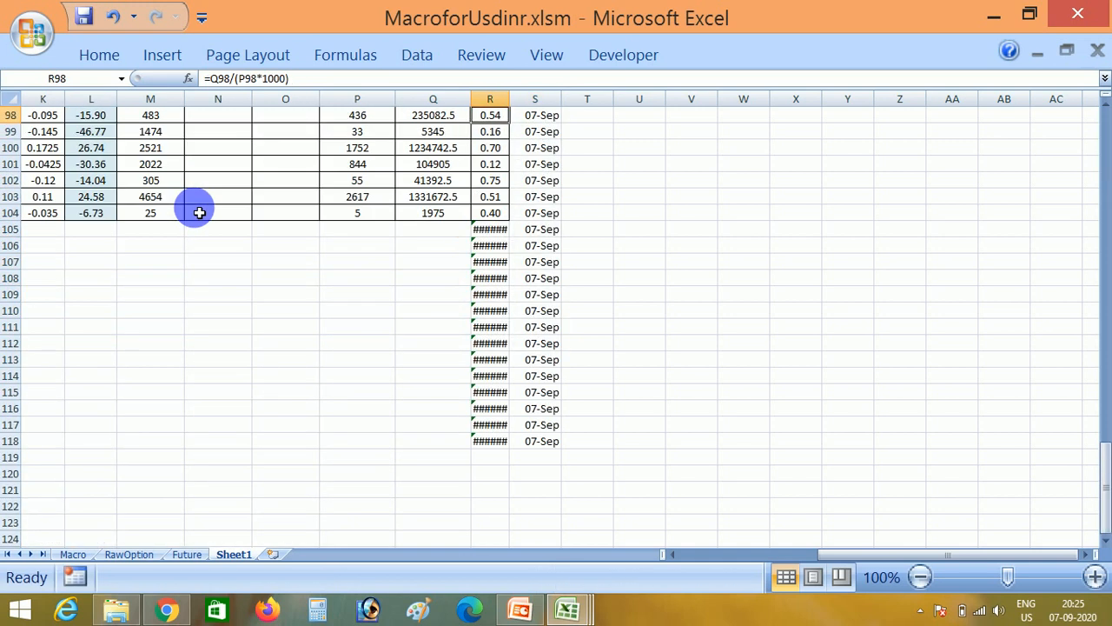
{"action": "key", "text": "Down"}
{"action": "key", "text": "Down"}
{"action": "key", "text": "Down"}
{"action": "key", "text": "Down"}
{"action": "key", "text": "Down"}
{"action": "key", "text": "Down"}
{"action": "key", "text": "Down"}
{"action": "key", "text": "Down"}
{"action": "key", "text": "Down"}
{"action": "key", "text": "Down"}
{"action": "key", "text": "Down"}
{"action": "key", "text": "Down"}
{"action": "key", "text": "Down"}
{"action": "key", "text": "Down"}
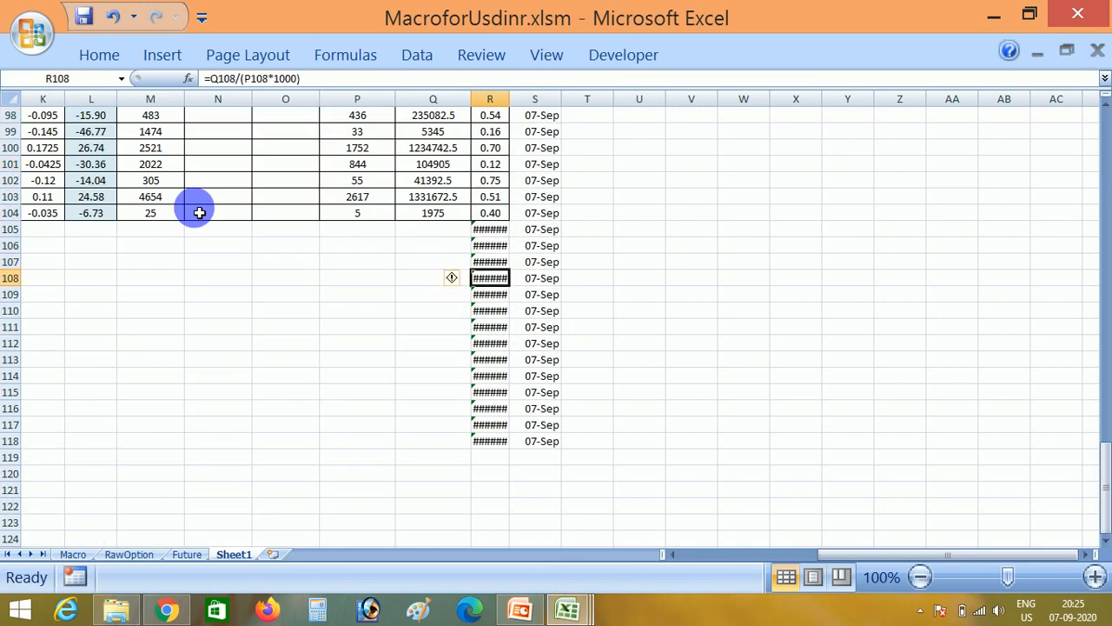
{"action": "key", "text": "Down"}
{"action": "key", "text": "Down"}
{"action": "key", "text": "Down"}
{"action": "key", "text": "Down"}
{"action": "key", "text": "Down"}
{"action": "key", "text": "Down"}
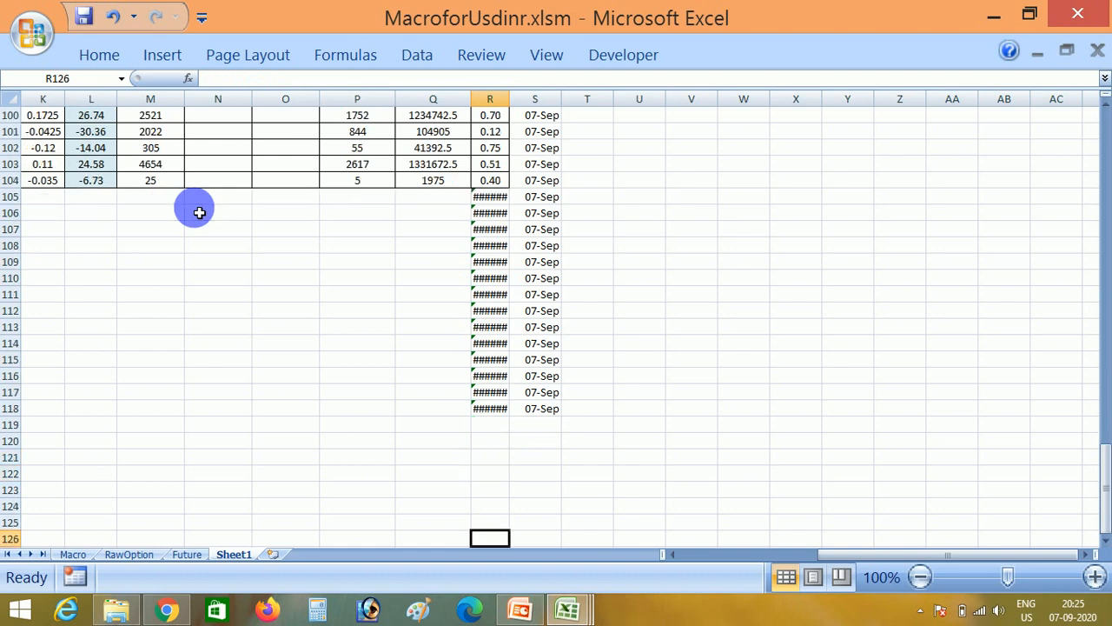
- Copy the processed option rows A2:S104, without the header row
{"action": "key", "text": "ctrl+Up"}
{"action": "key", "text": "ctrl+Up"}
{"action": "key", "text": "ctrl+Left"}
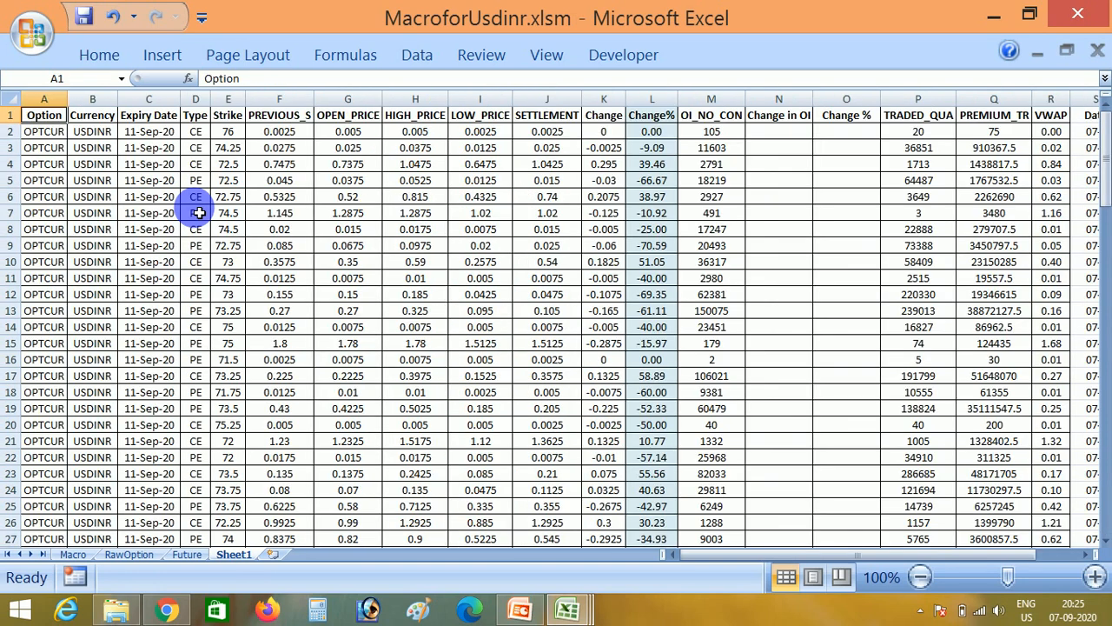
{"action": "key", "text": "ctrl+shift+Right"}
{"action": "key", "text": "ctrl+shift+Right"}
{"action": "key", "text": "ctrl+shift+Right"}
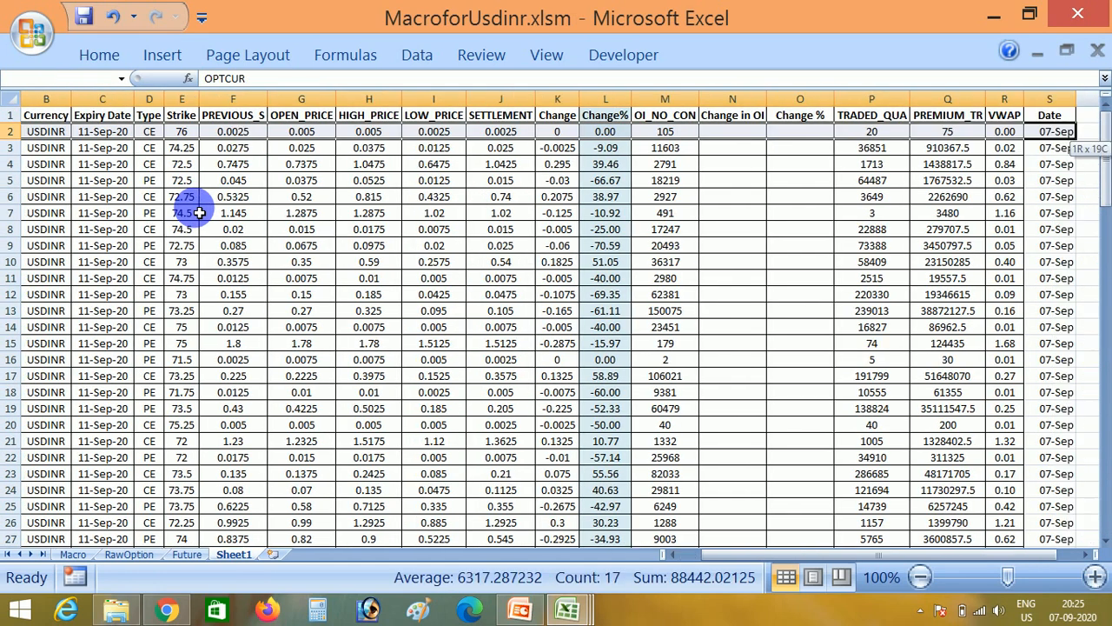
{"action": "key", "text": "ctrl+shift+Down"}
{"action": "key", "text": "ctrl+c"}
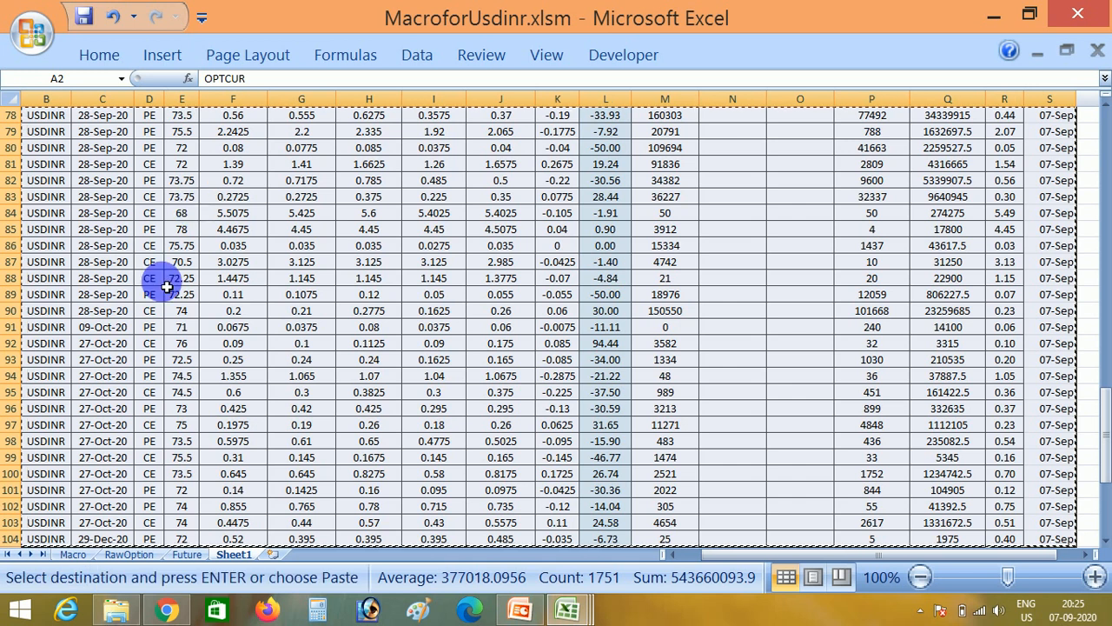
- Switch to Sept_F&O_Analysis.xlsx, paste the option rows at B757 of the OptionData sheet, and check the Compile formula beside them
{"action": "left_click", "coordinate": [561, 605]}
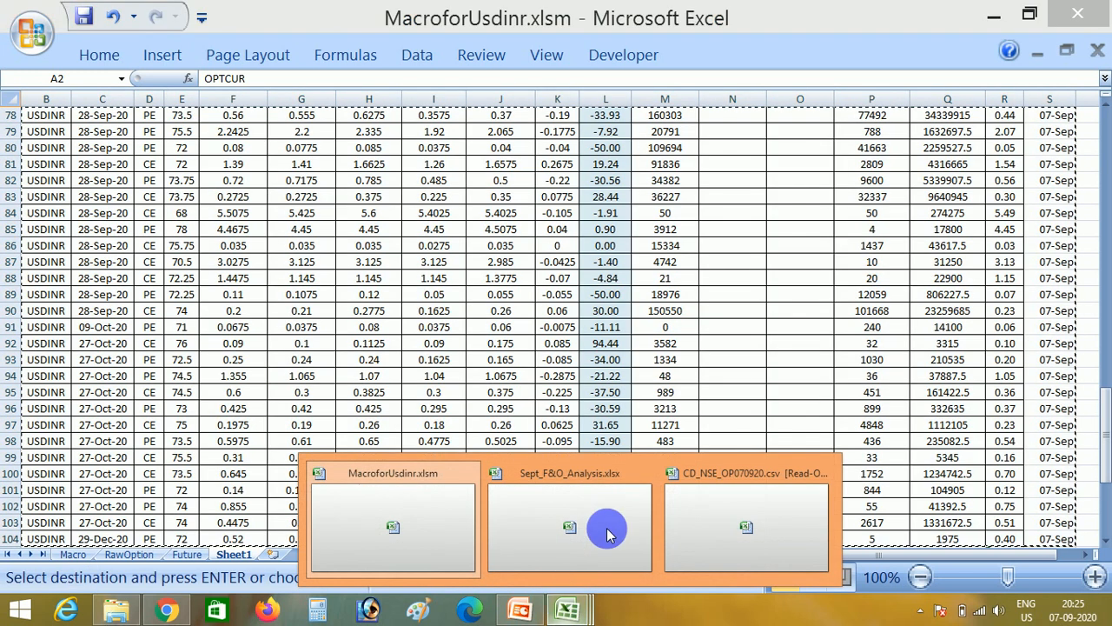
{"action": "left_click", "coordinate": [600, 515]}
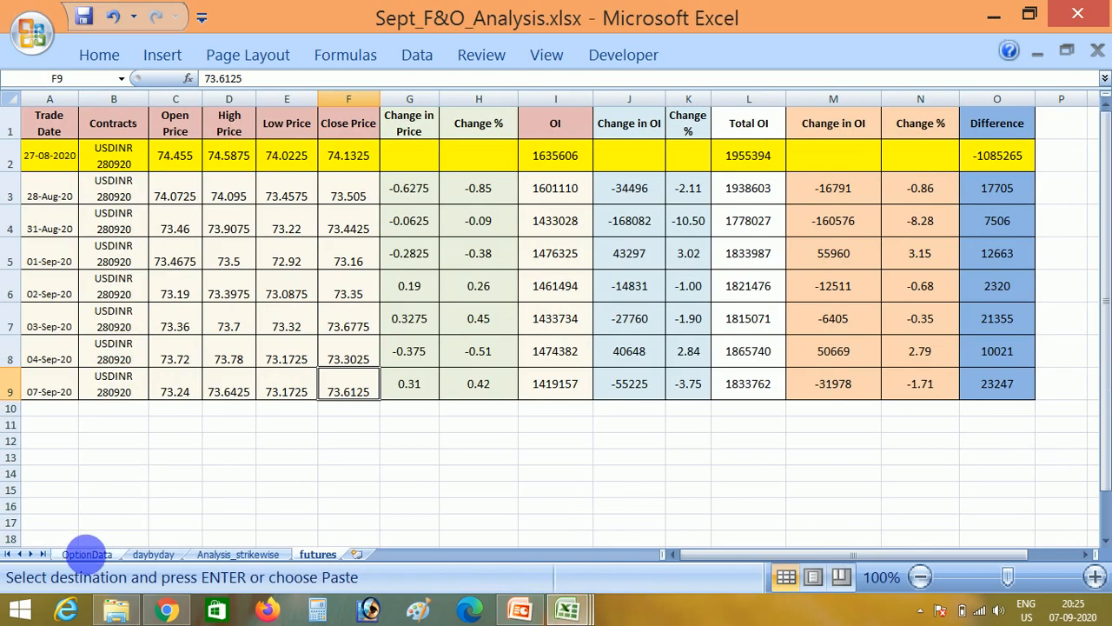
{"action": "left_click", "coordinate": [87, 553]}
{"action": "left_click", "coordinate": [123, 511]}
{"action": "key", "text": "ctrl+Down"}
{"action": "key", "text": "Down"}
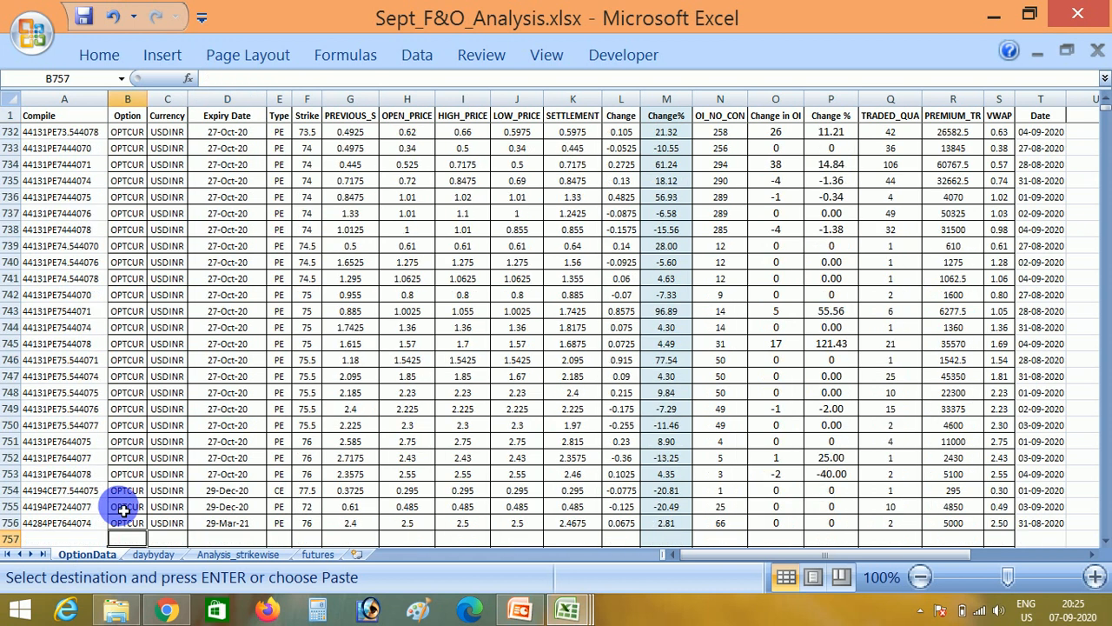
{"action": "scroll", "coordinate": [123, 511], "scroll_direction": "down", "scroll_amount": 1}
{"action": "key", "text": "ctrl+v"}
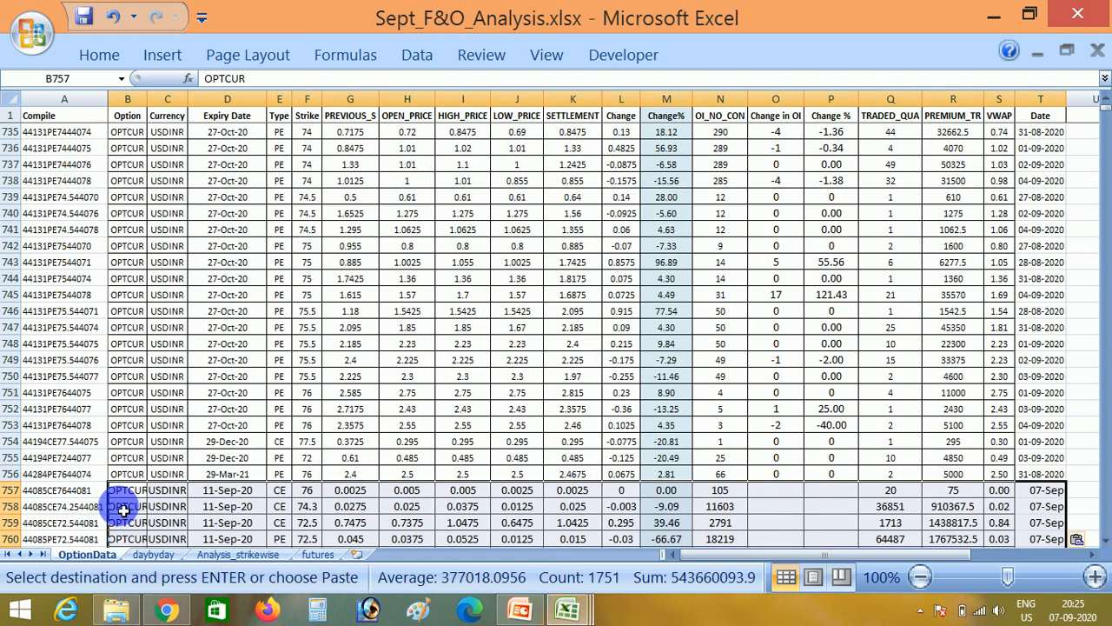
{"action": "left_click", "coordinate": [57, 506]}
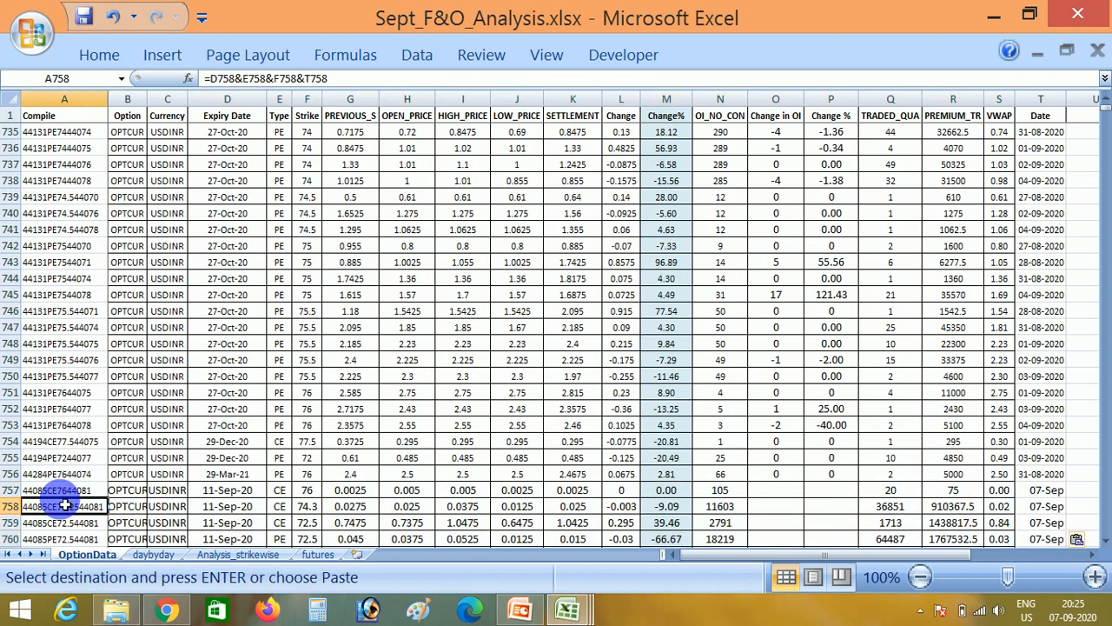
- Fill the Change in OI and Change % formulas from row 756 down through O859:P859
{"action": "left_click", "coordinate": [124, 491]}
{"action": "key", "text": "Right"}
{"action": "key", "text": "Right"}
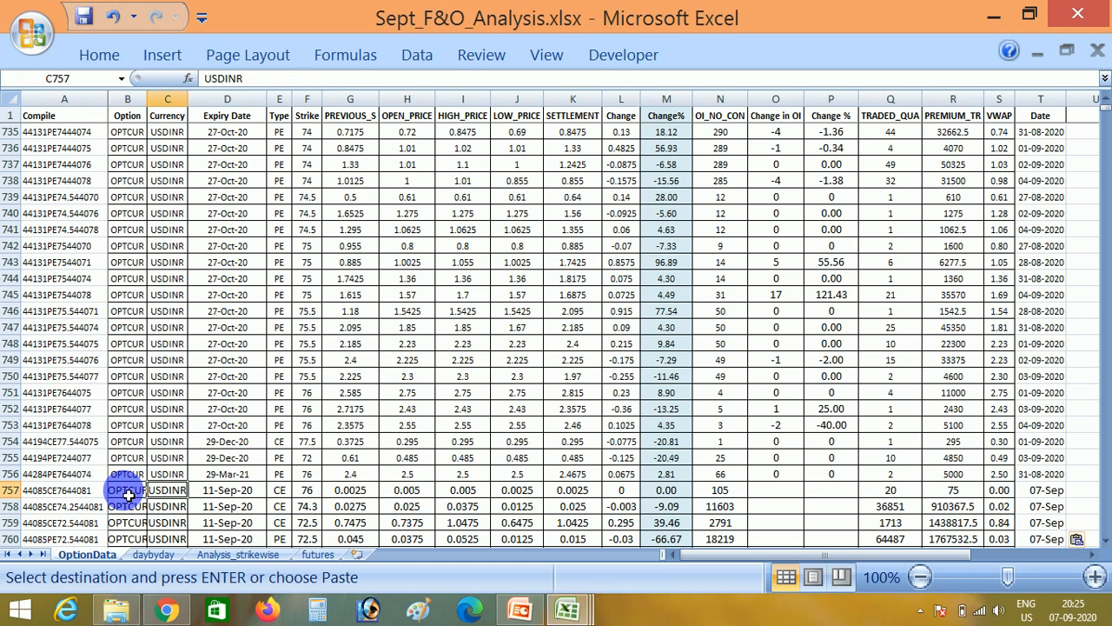
{"action": "key", "text": "Right"}
{"action": "key", "text": "Right"}
{"action": "key", "text": "Right"}
{"action": "key", "text": "Right"}
{"action": "key", "text": "Right"}
{"action": "key", "text": "Right"}
{"action": "key", "text": "Right"}
{"action": "key", "text": "Right"}
{"action": "key", "text": "Right"}
{"action": "key", "text": "Right"}
{"action": "key", "text": "Right"}
{"action": "key", "text": "Left"}
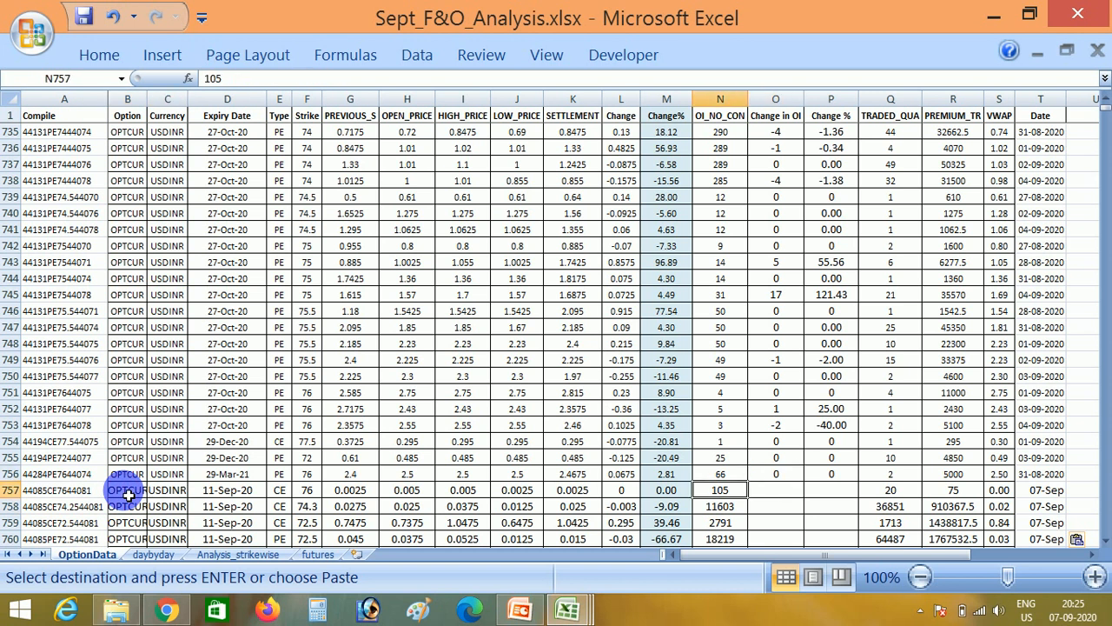
{"action": "key", "text": "ctrl+Down"}
{"action": "key", "text": "Right"}
{"action": "key", "text": "shift+Right"}
{"action": "key", "text": "ctrl+shift+Up"}
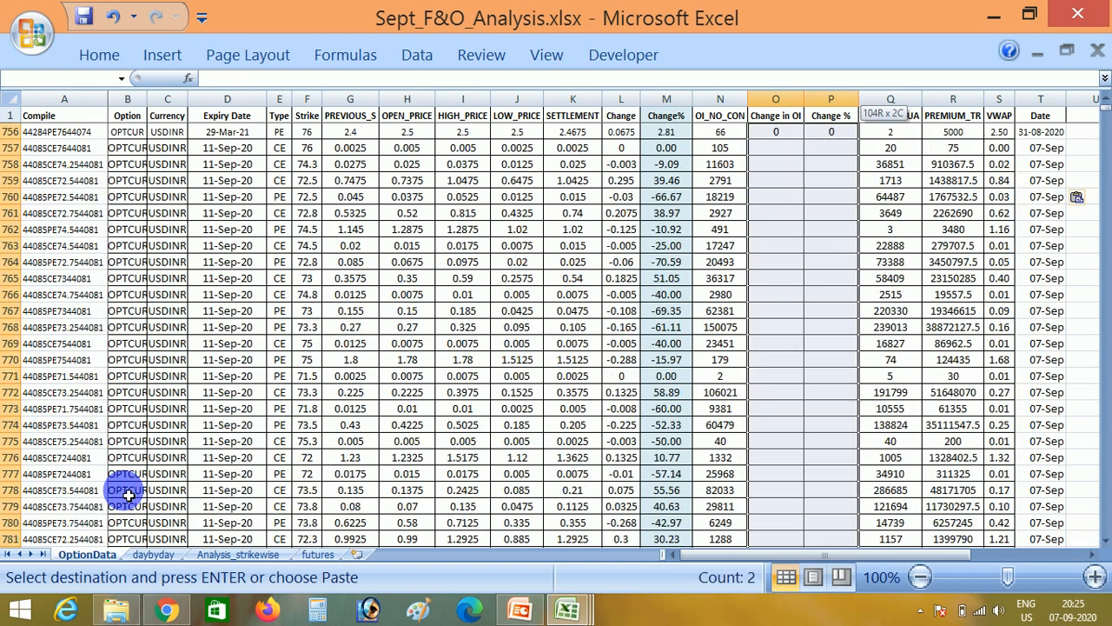
{"action": "key", "text": "ctrl+v"}
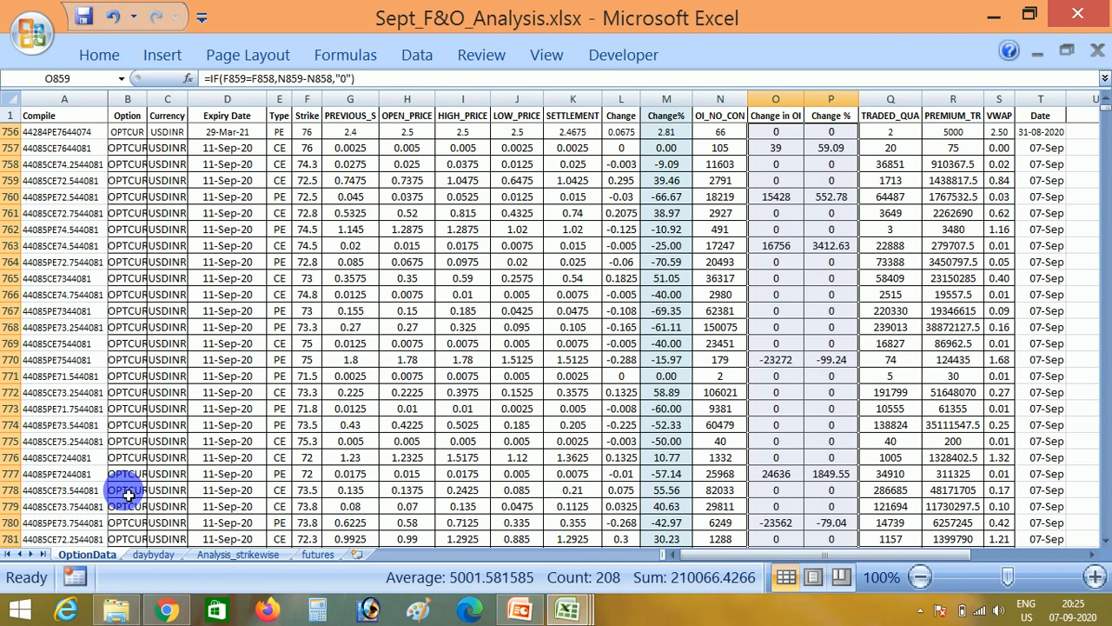
- Check the Change in OI and Change % formulas in the last rows of the option data, up to row 859
{"action": "key", "text": "Up"}
{"action": "key", "text": "ctrl+Down"}
{"action": "key", "text": "ctrl+Down"}
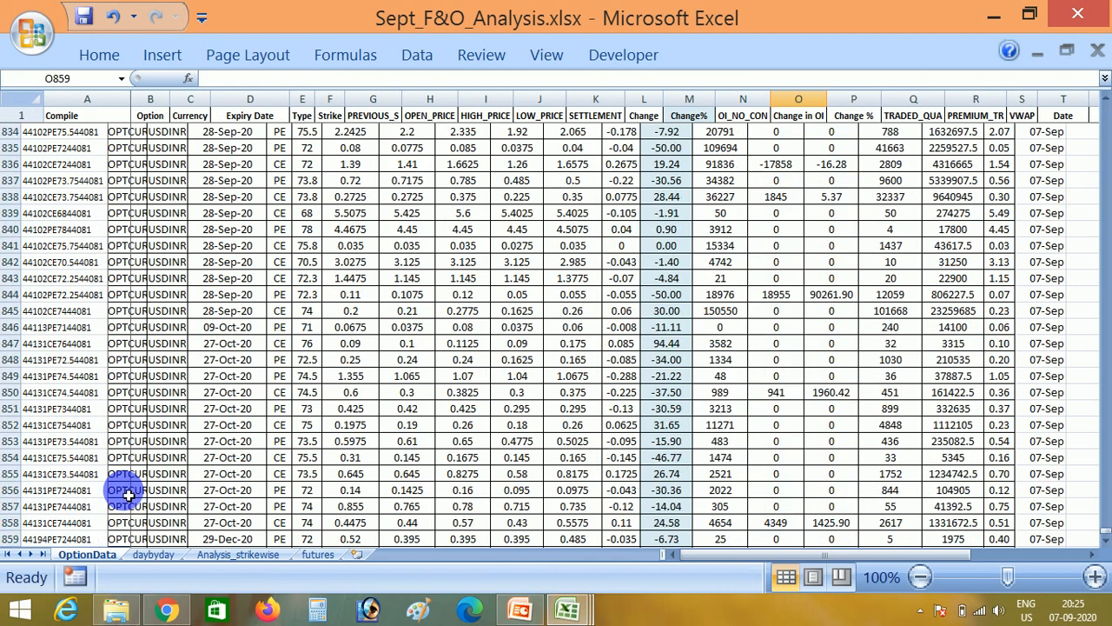
{"action": "key", "text": "ctrl+Up"}
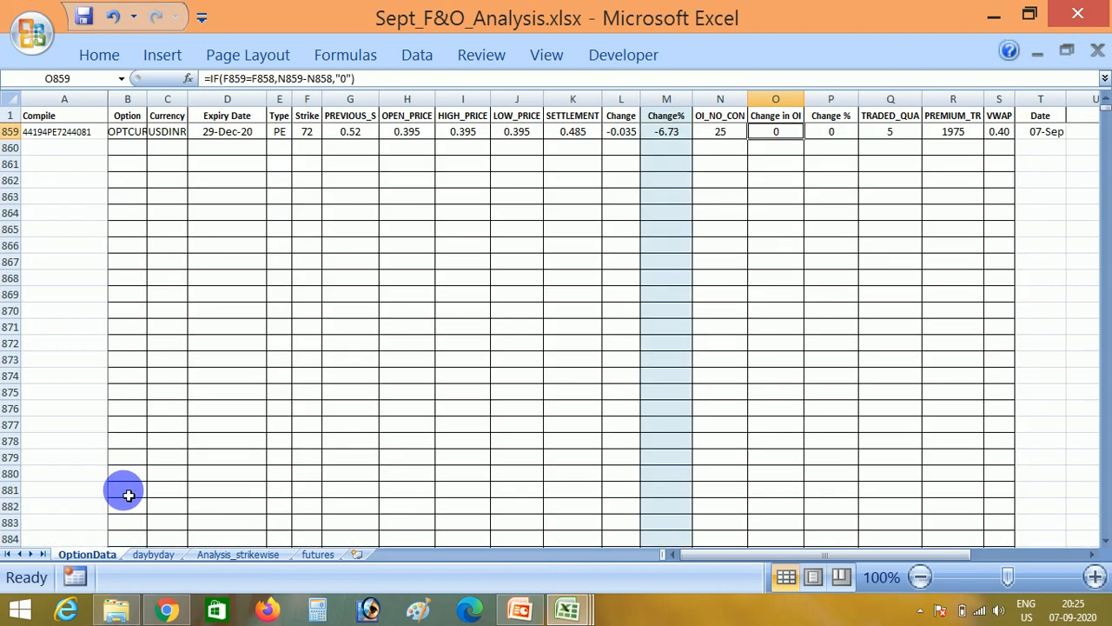
{"action": "key", "text": "Up"}
{"action": "key", "text": "Up"}
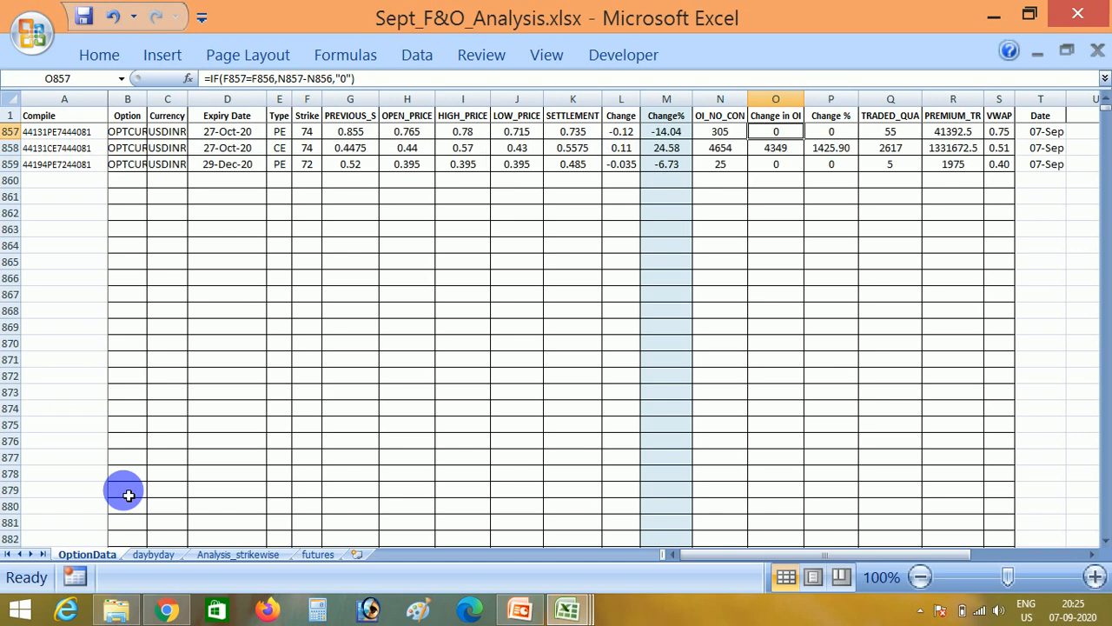
{"action": "key", "text": "Right"}
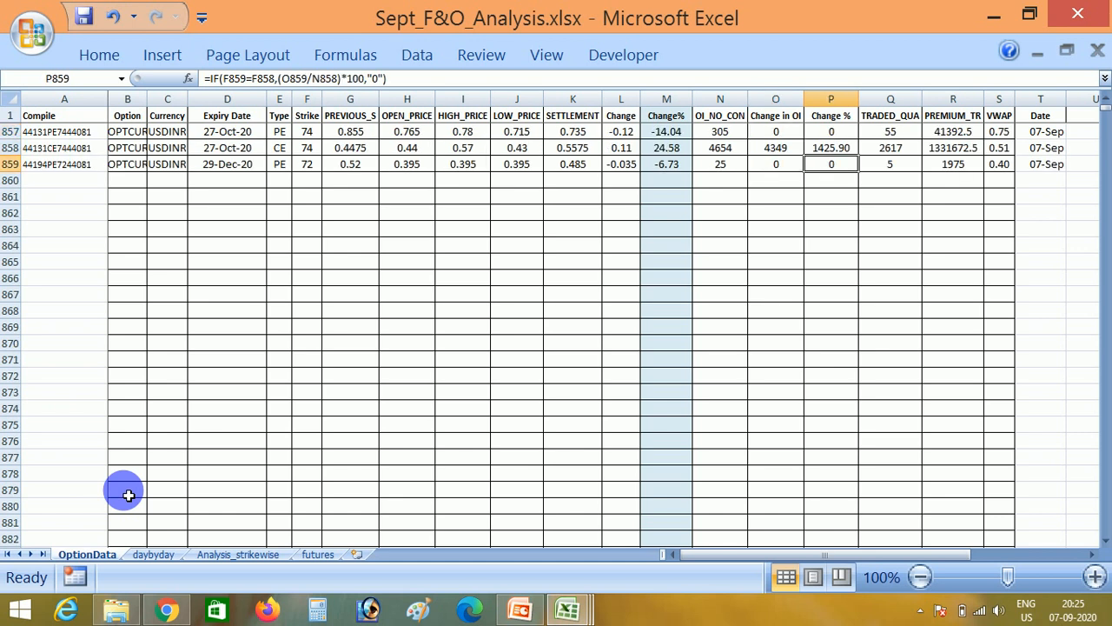
{"action": "key", "text": "Left"}
{"action": "key", "text": "ctrl+Up"}
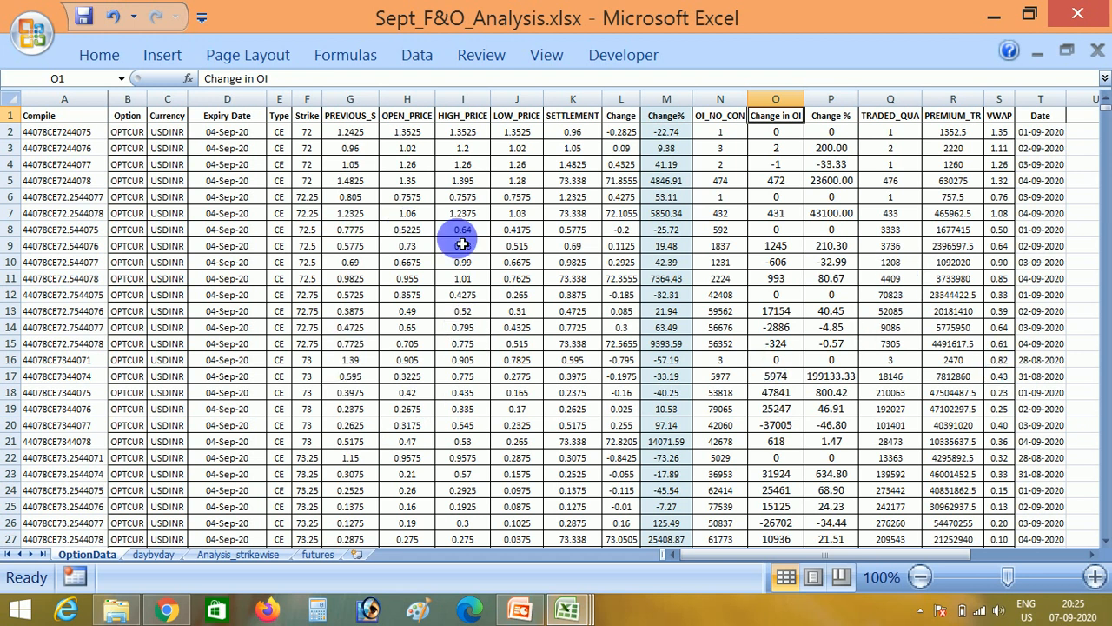
- Copy the formatting of row 2, columns B to T, onto B3:T859 using Paste Special formats
{"action": "left_click", "coordinate": [776, 180]}
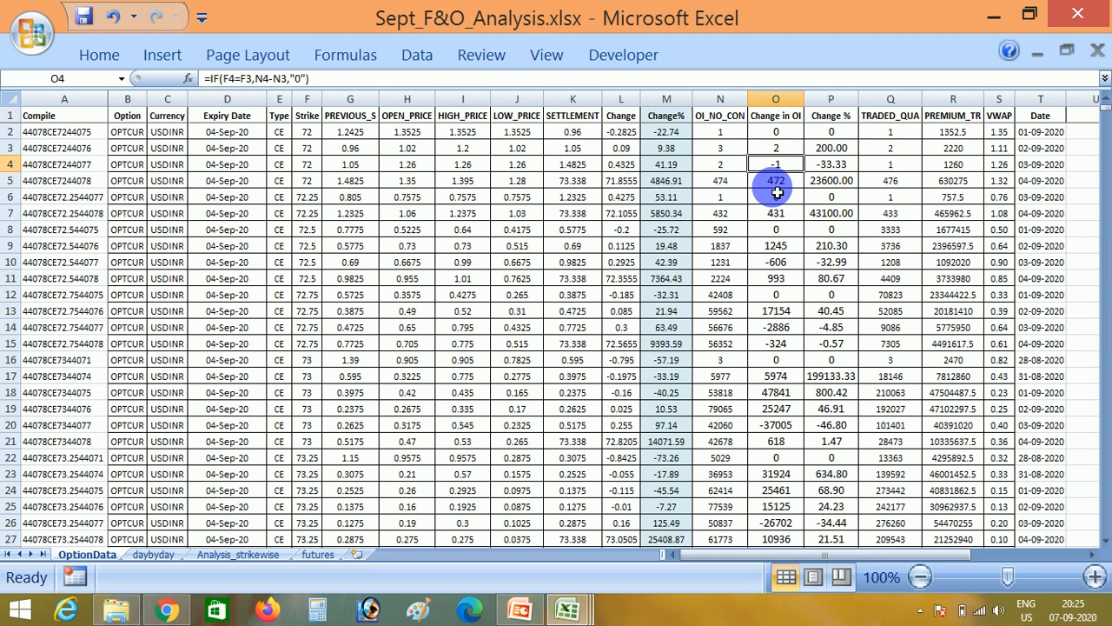
{"action": "key", "text": "Up"}
{"action": "key", "text": "Down"}
{"action": "key", "text": "ctrl+Left"}
{"action": "key", "text": "Right"}
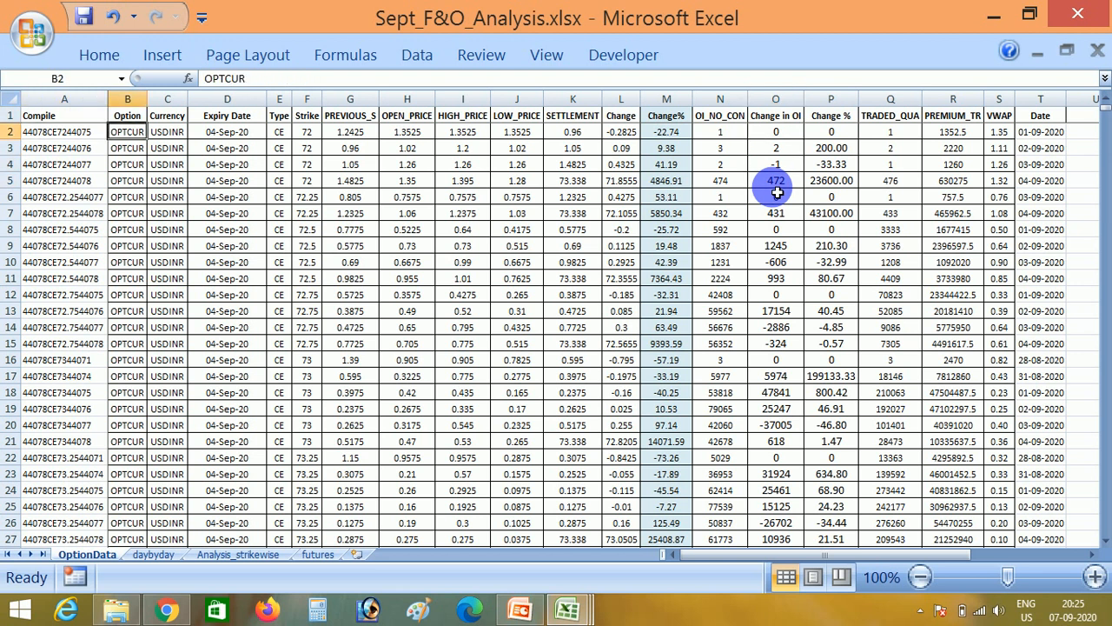
{"action": "key", "text": "ctrl+shift+Right"}
{"action": "key", "text": "ctrl+c"}
{"action": "key", "text": "Down"}
{"action": "key", "text": "ctrl+shift+Right"}
{"action": "key", "text": "ctrl+shift+Down"}
{"action": "key", "text": "Menu"}
{"action": "key", "text": "s"}
{"action": "key", "text": "f"}
{"action": "key", "text": "Return"}
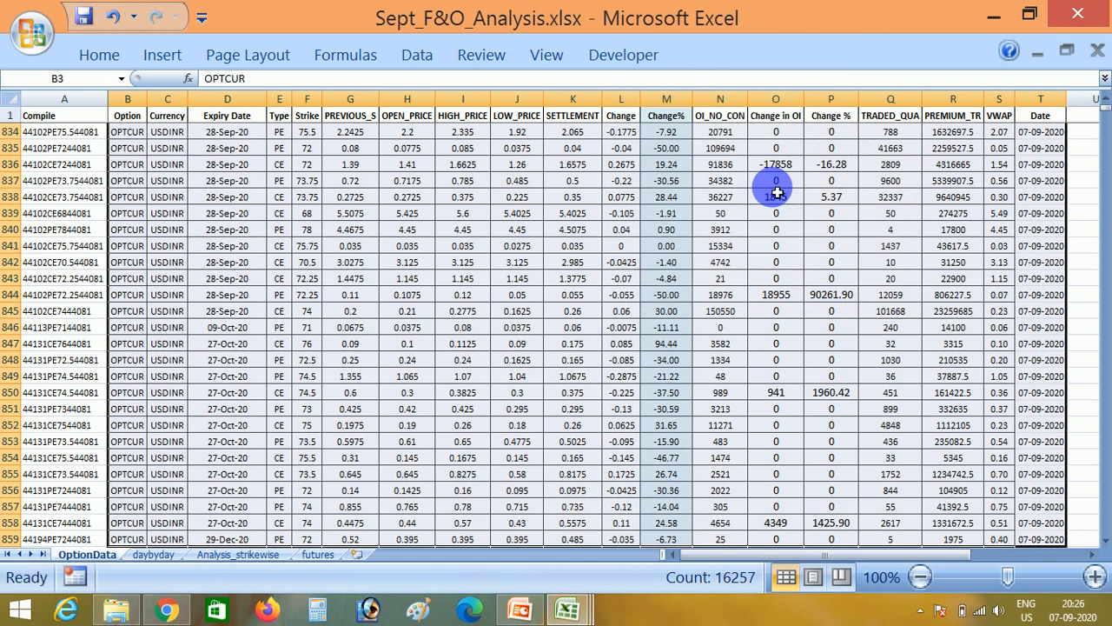
- Turn on filters for the header row of the OptionData table
{"action": "key", "text": "ctrl+Up"}
{"action": "key", "text": "Right"}
{"action": "key", "text": "Right"}
{"action": "key", "text": "ctrl+shift+l"}
{"action": "key", "text": "Home"}
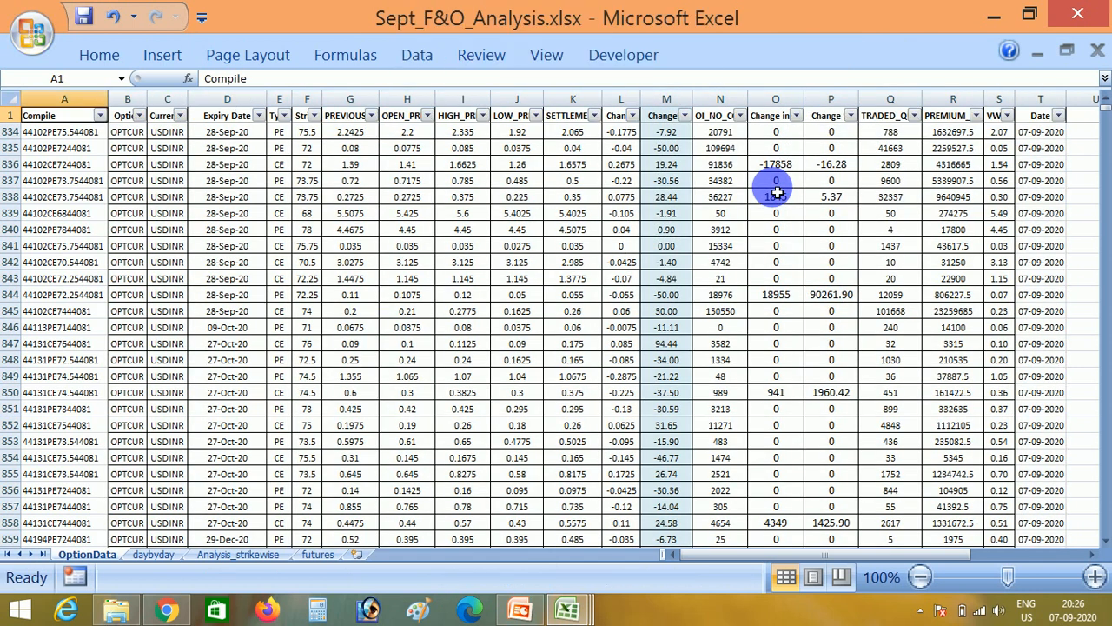
- Sort the option data by the Date column from oldest to newest
{"action": "key", "text": "ctrl+Right"}
{"action": "key", "text": "alt+Down"}
{"action": "key", "text": "Down"}
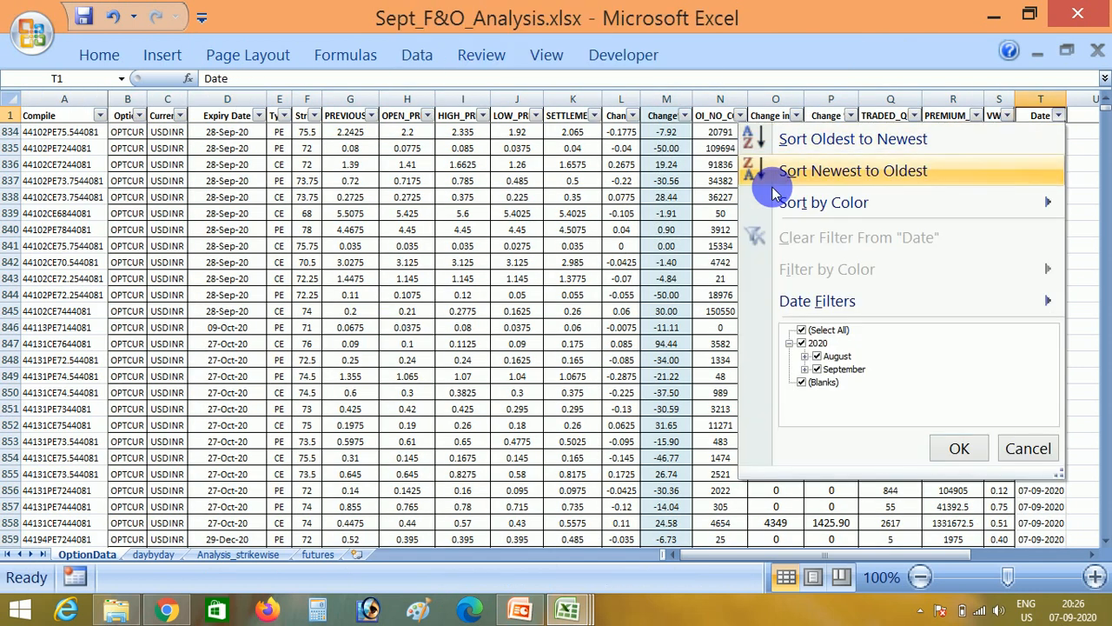
{"action": "key", "text": "Up"}
{"action": "key", "text": "Return"}
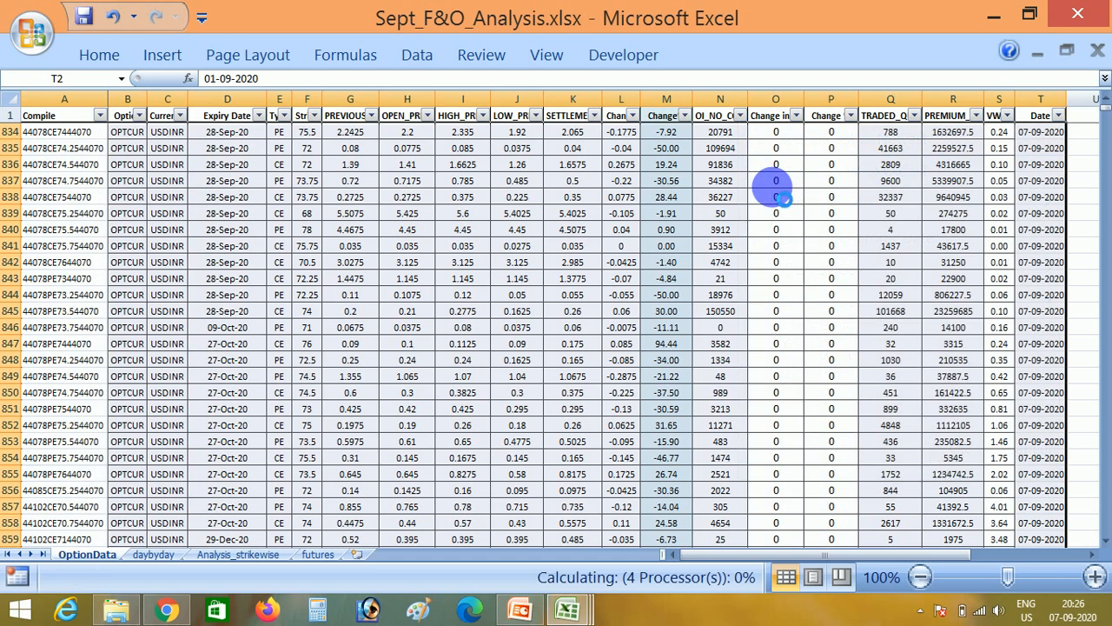
- Sort the option data by Strike from smallest to largest, followed by a sort on Type from A to Z
{"action": "key", "text": "Left"}
{"action": "key", "text": "Left"}
{"action": "key", "text": "Left"}
{"action": "key", "text": "Left"}
{"action": "key", "text": "Left"}
{"action": "key", "text": "Left"}
{"action": "key", "text": "Left"}
{"action": "key", "text": "Left"}
{"action": "key", "text": "Left"}
{"action": "key", "text": "Left"}
{"action": "key", "text": "Left"}
{"action": "key", "text": "Left"}
{"action": "key", "text": "Left"}
{"action": "key", "text": "Left"}
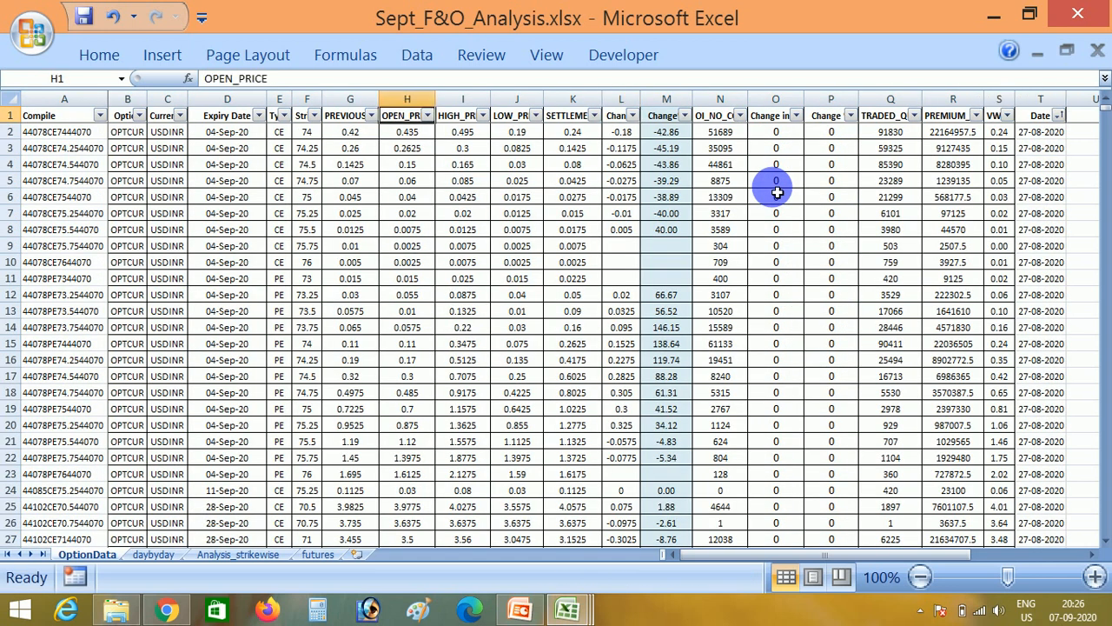
{"action": "key", "text": "alt+Down"}
{"action": "key", "text": "Return"}
{"action": "key", "text": "Left"}
{"action": "key", "text": "alt+Down"}
{"action": "key", "text": "Return"}
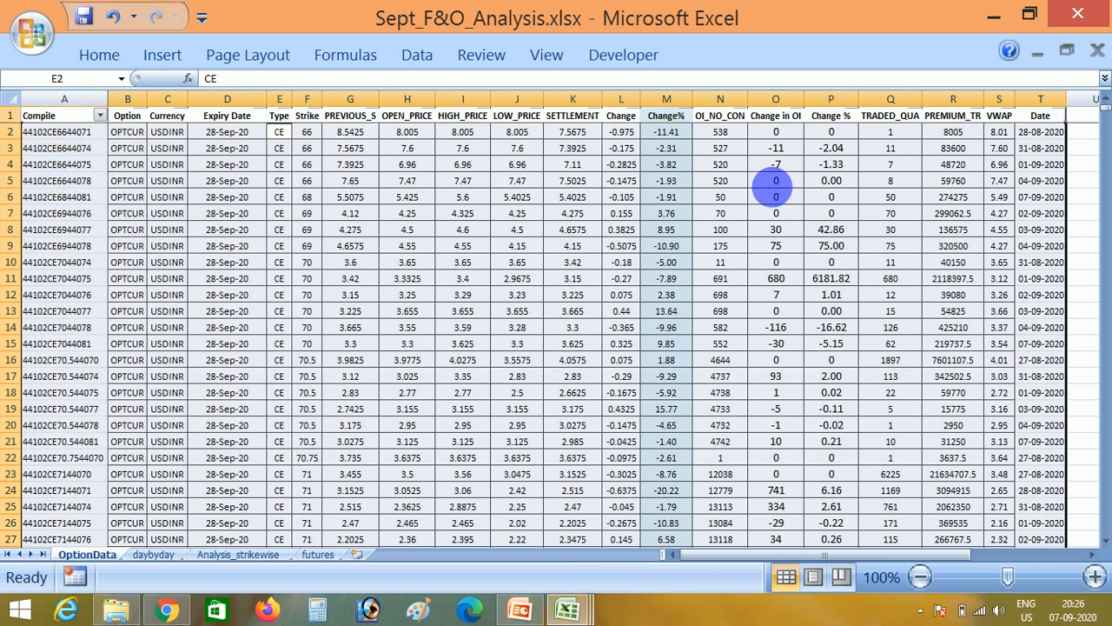
- Sort the option data by Expiry Date from oldest to newest and turn off the header row filters
{"action": "key", "text": "Left"}
{"action": "key", "text": "alt+Down"}
{"action": "key", "text": "Down"}
{"action": "key", "text": "Return"}
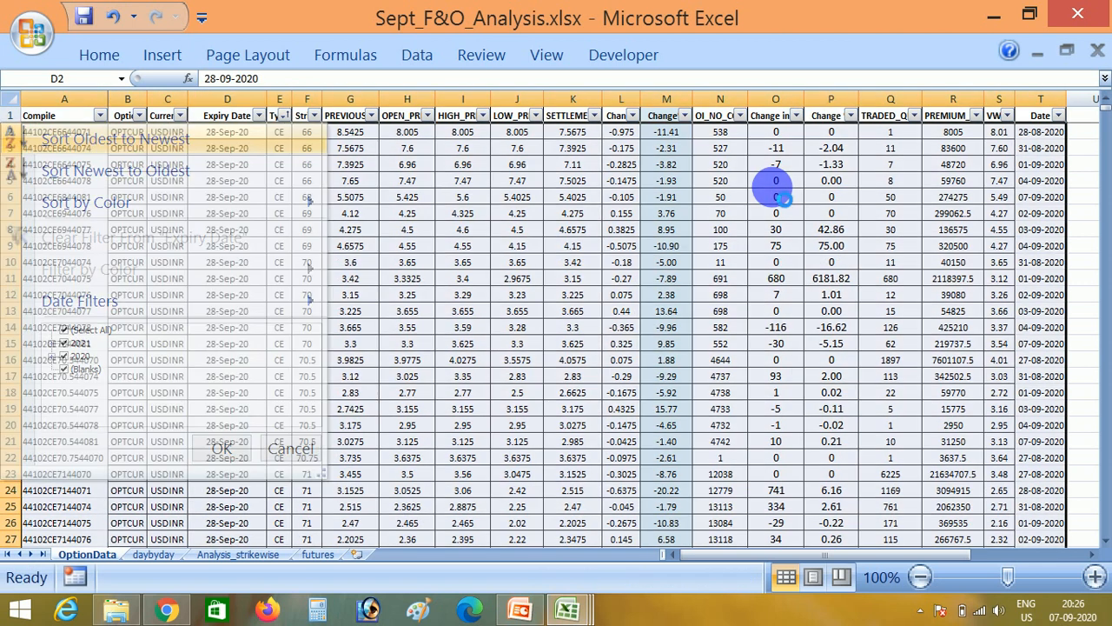
{"action": "key", "text": "alt+d"}
{"action": "key", "text": "f"}
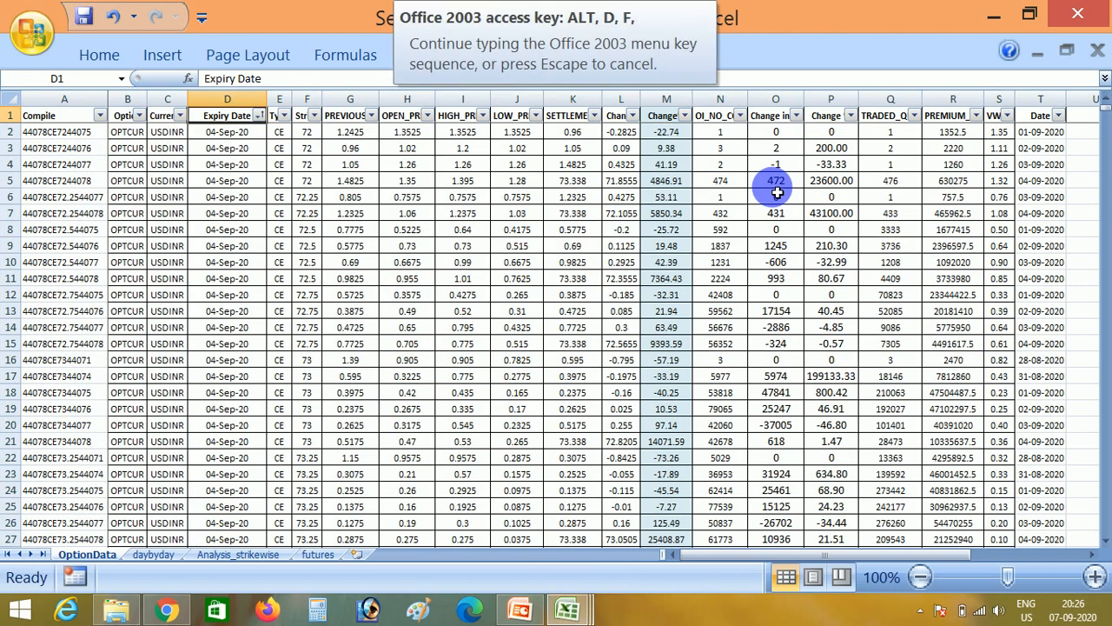
{"action": "key", "text": "f"}
{"action": "key", "text": "Down"}
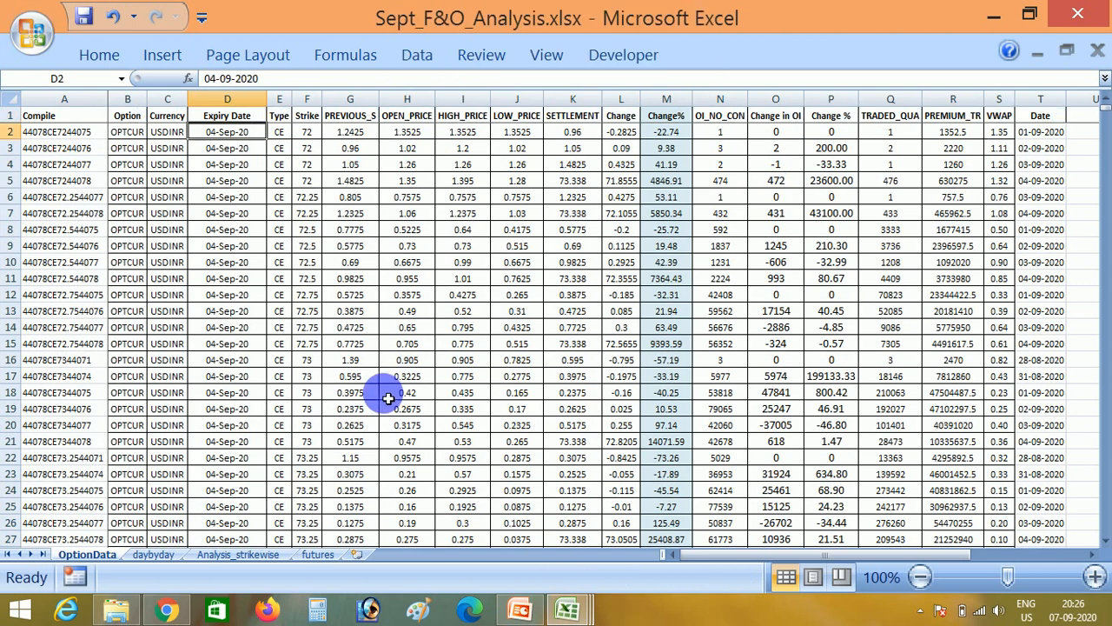
- In the daybyday sheet, set the Date in N4 to 7/9 and the first available expiry in M2 to 11-Sep-20
{"action": "left_click", "coordinate": [153, 555]}
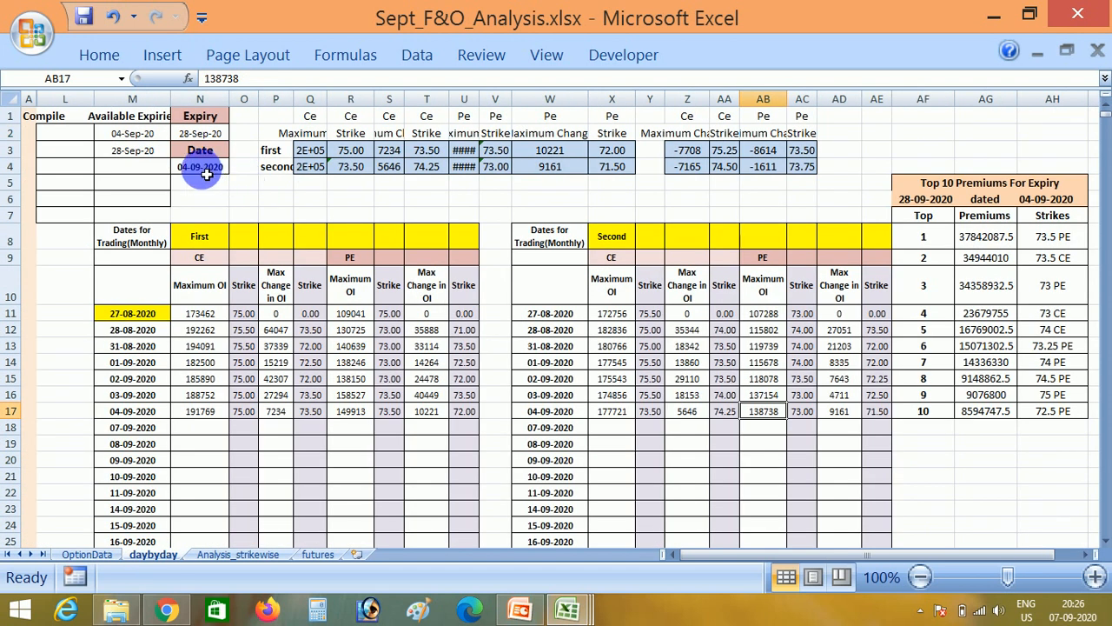
{"action": "left_click", "coordinate": [205, 171]}
{"action": "type", "text": "7/9"}
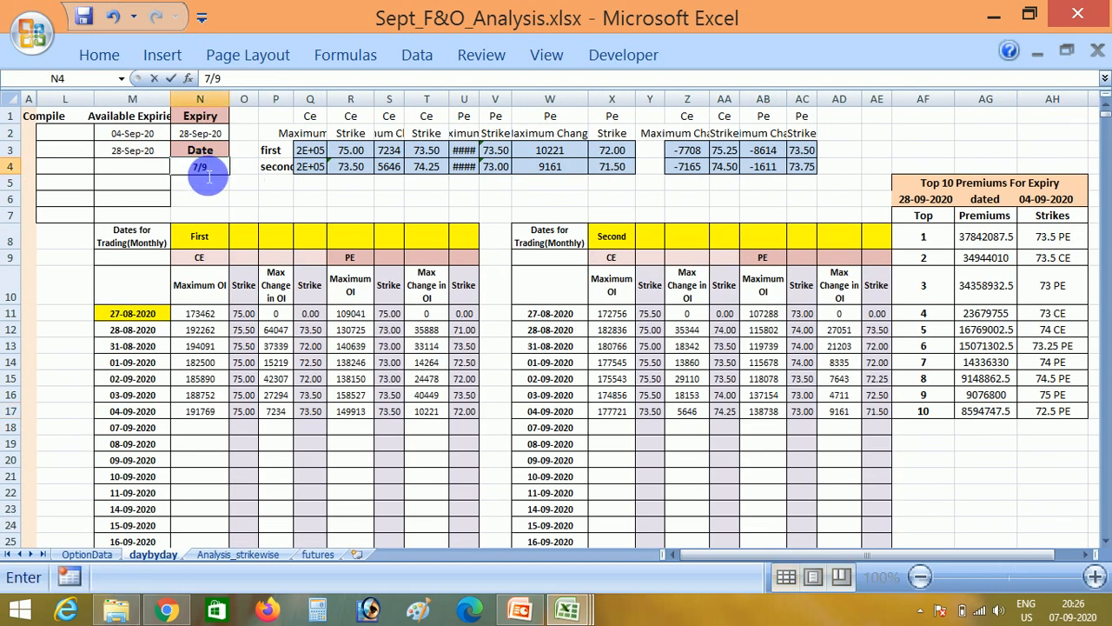
{"action": "key", "text": "Return"}
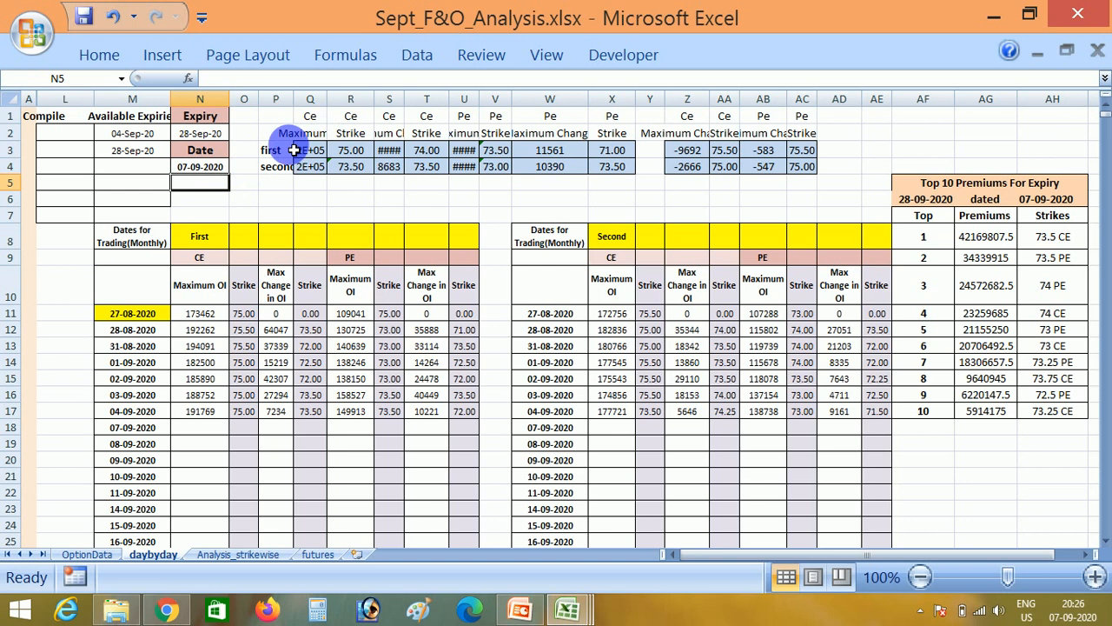
{"action": "left_click", "coordinate": [125, 135]}
{"action": "type", "text": "11"}
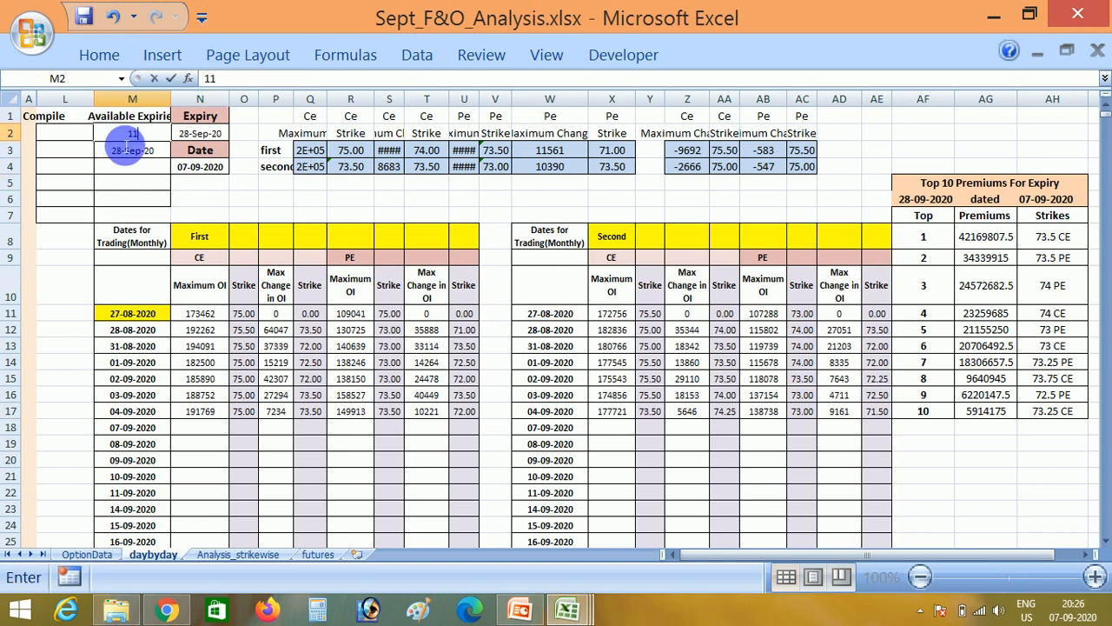
{"action": "key", "text": "Tab"}
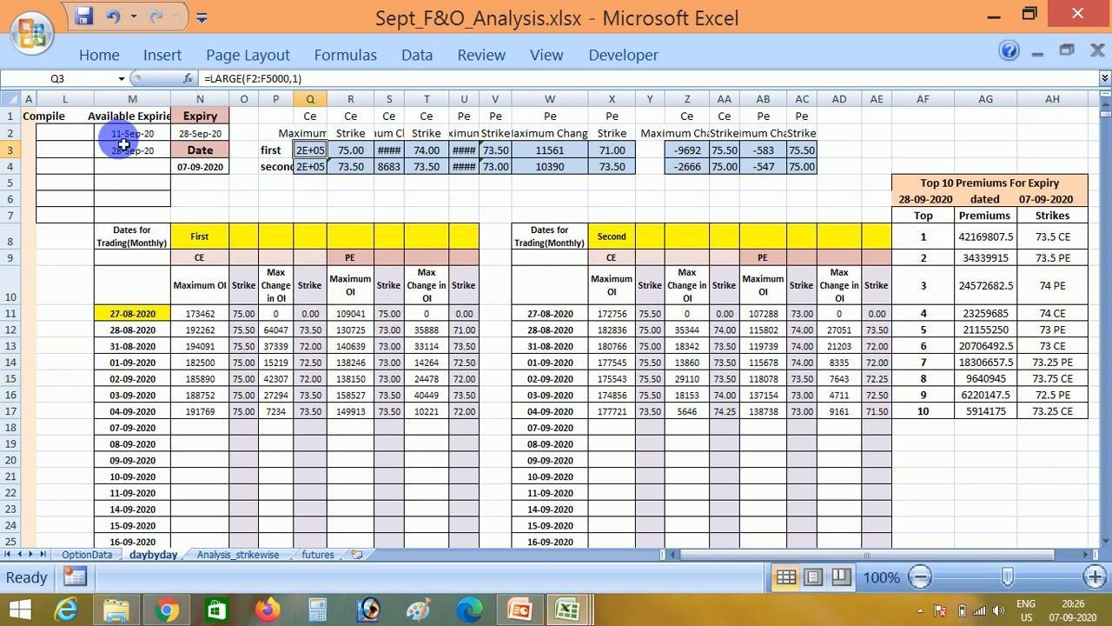
- Copy the "first" results in Q3:X3 and paste them as values into the First table's 07-09-2020 row, starting at N18
{"action": "key", "text": "ctrl+shift+Right"}
{"action": "key", "text": "ctrl+c"}
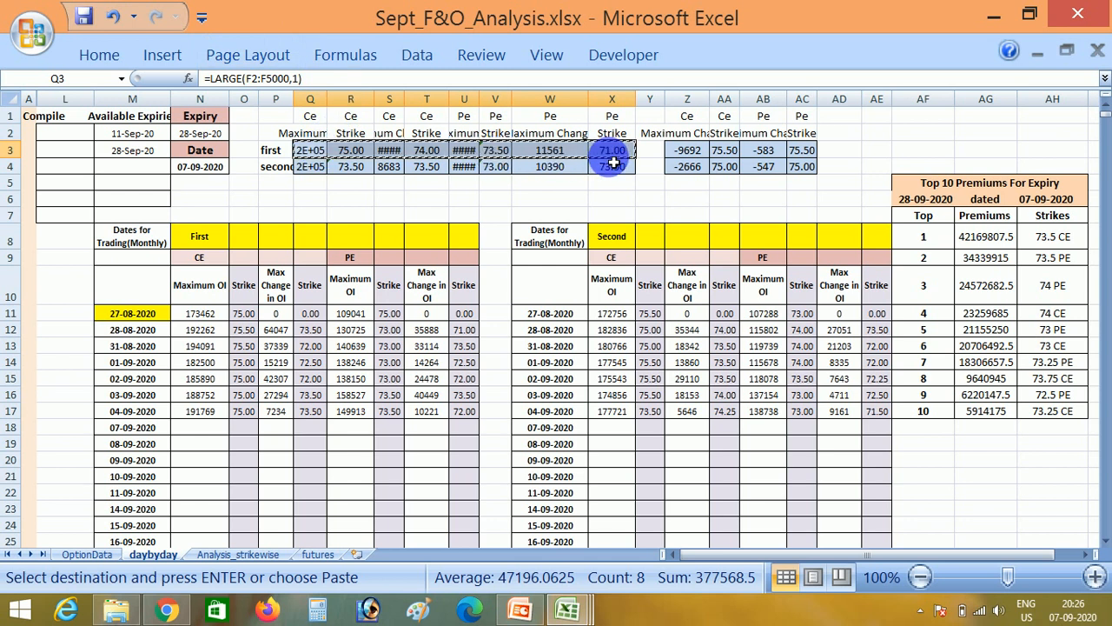
{"action": "left_click", "coordinate": [208, 432]}
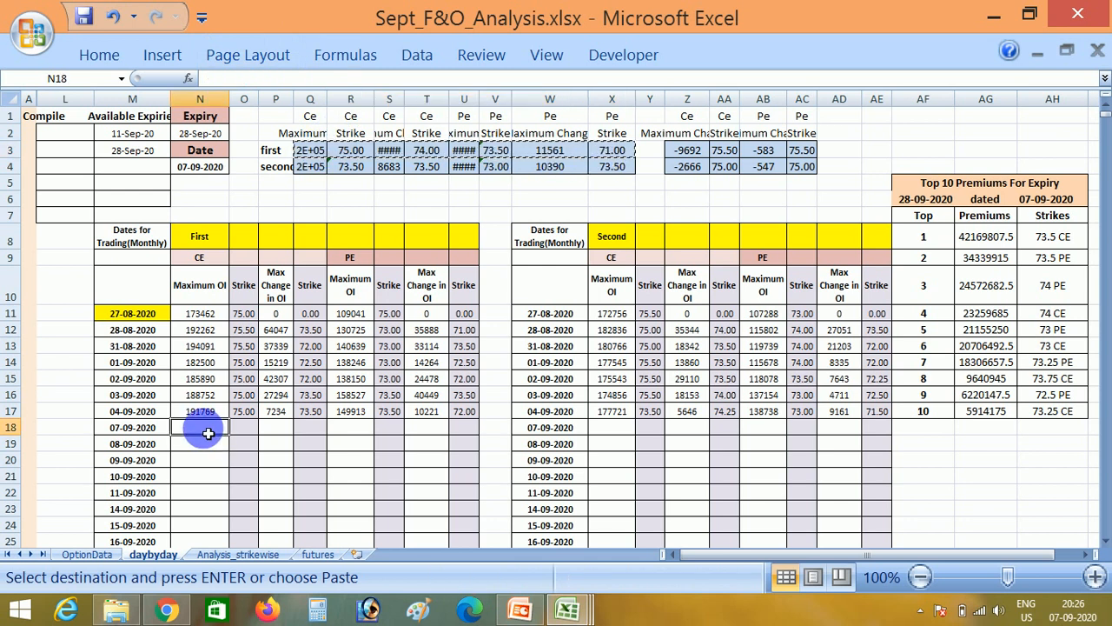
{"action": "key", "text": "ctrl+alt+v"}
{"action": "key", "text": "Return"}
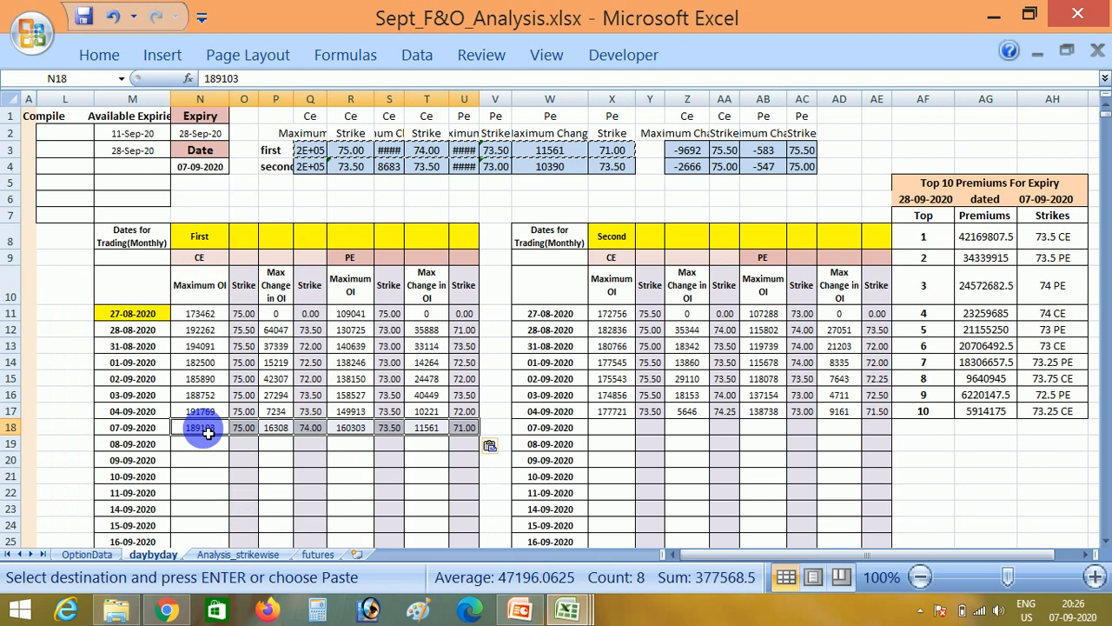
{"action": "key", "text": "Escape"}
- Copy the "second" results in Q4:X4 and paste them as values into the Second table's 07-09-2020 row, starting at X18
{"action": "key", "text": "Right"}
{"action": "key", "text": "Up"}
{"action": "key", "text": "Up"}
{"action": "key", "text": "Up"}
{"action": "key", "text": "Up"}
{"action": "key", "text": "Up"}
{"action": "key", "text": "Up"}
{"action": "key", "text": "Up"}
{"action": "key", "text": "Up"}
{"action": "key", "text": "Up"}
{"action": "key", "text": "Up"}
{"action": "key", "text": "Up"}
{"action": "key", "text": "Up"}
{"action": "key", "text": "Up"}
{"action": "key", "text": "Up"}
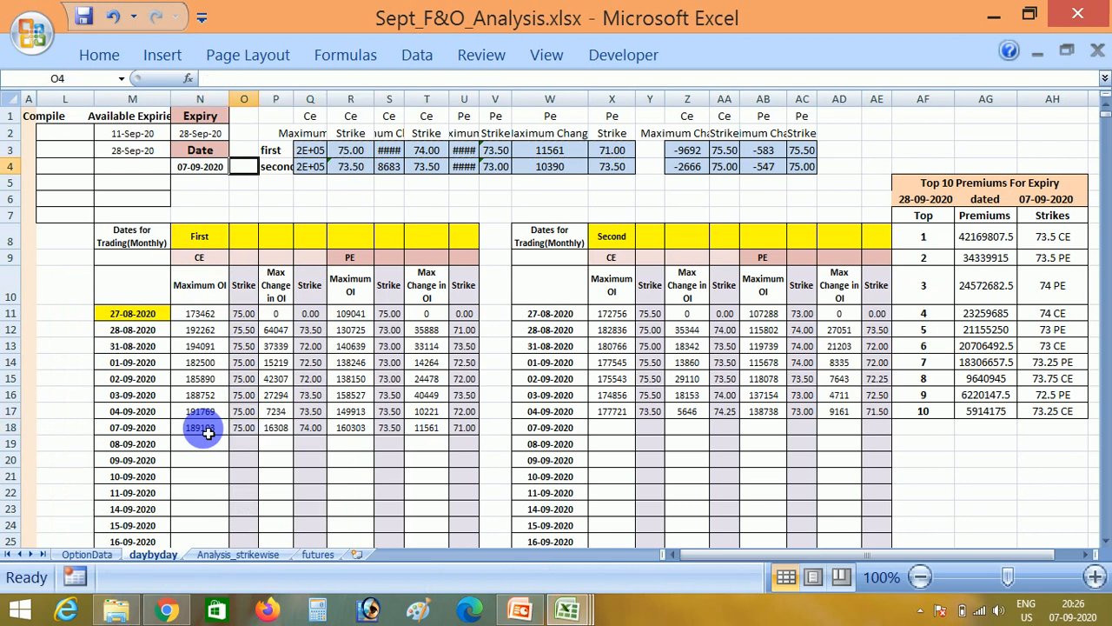
{"action": "key", "text": "Right"}
{"action": "key", "text": "Right"}
{"action": "key", "text": "ctrl+shift+Right"}
{"action": "key", "text": "ctrl+c"}
{"action": "key", "text": "Down"}
{"action": "key", "text": "Down"}
{"action": "key", "text": "Down"}
{"action": "key", "text": "Down"}
{"action": "key", "text": "Down"}
{"action": "key", "text": "Down"}
{"action": "key", "text": "Down"}
{"action": "key", "text": "Down"}
{"action": "key", "text": "Down"}
{"action": "key", "text": "Down"}
{"action": "key", "text": "Down"}
{"action": "key", "text": "Down"}
{"action": "key", "text": "Down"}
{"action": "key", "text": "Down"}
{"action": "key", "text": "Right"}
{"action": "key", "text": "Right"}
{"action": "key", "text": "Right"}
{"action": "key", "text": "Right"}
{"action": "key", "text": "Right"}
{"action": "key", "text": "Right"}
{"action": "key", "text": "Right"}
{"action": "key", "text": "shift+F10"}
{"action": "key", "text": "s"}
{"action": "key", "text": "v"}
{"action": "key", "text": "Return"}
{"action": "key", "text": "Escape"}
{"action": "key", "text": "shift+BackSpace"}
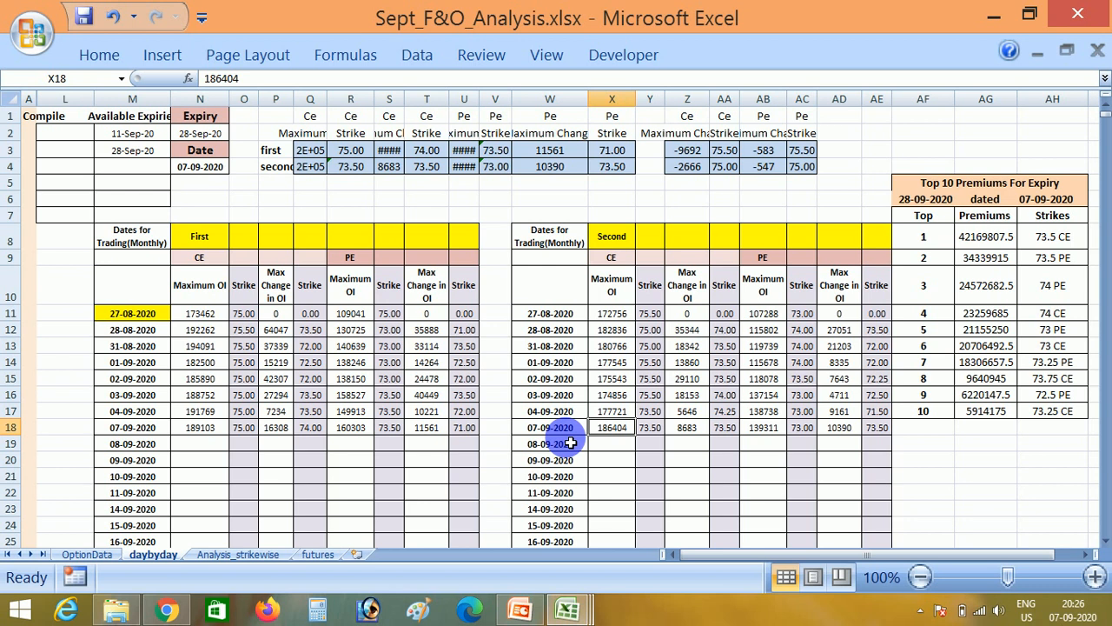
- Review the 07-Sep-20 Change in OI, total Change in OI and Difference cells in the futures sheet
{"action": "left_click", "coordinate": [308, 553]}
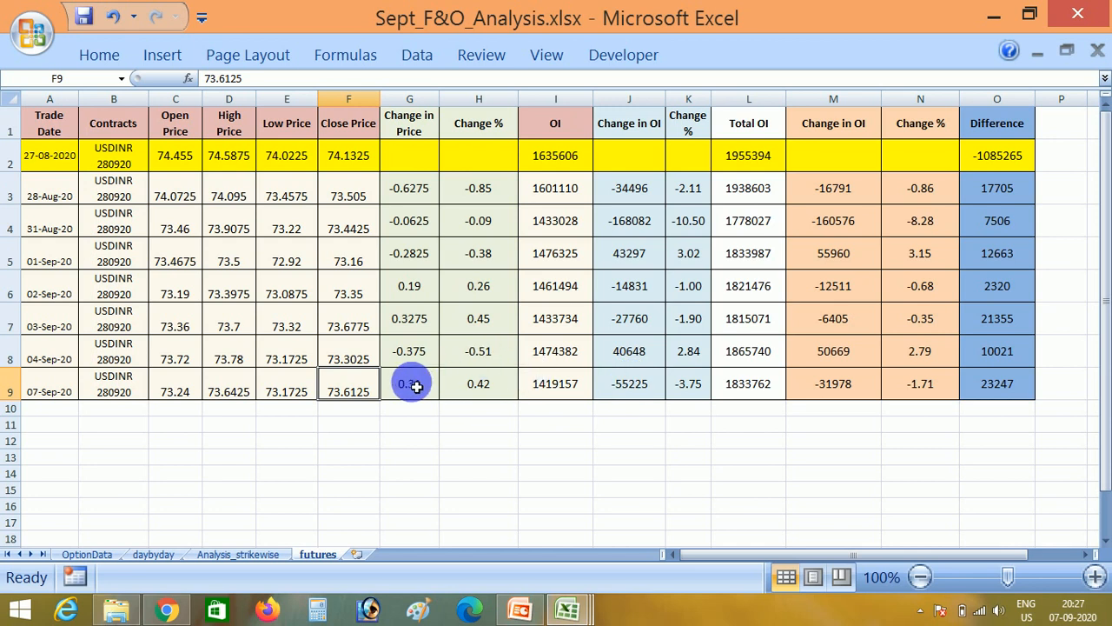
{"action": "left_click", "coordinate": [626, 382]}
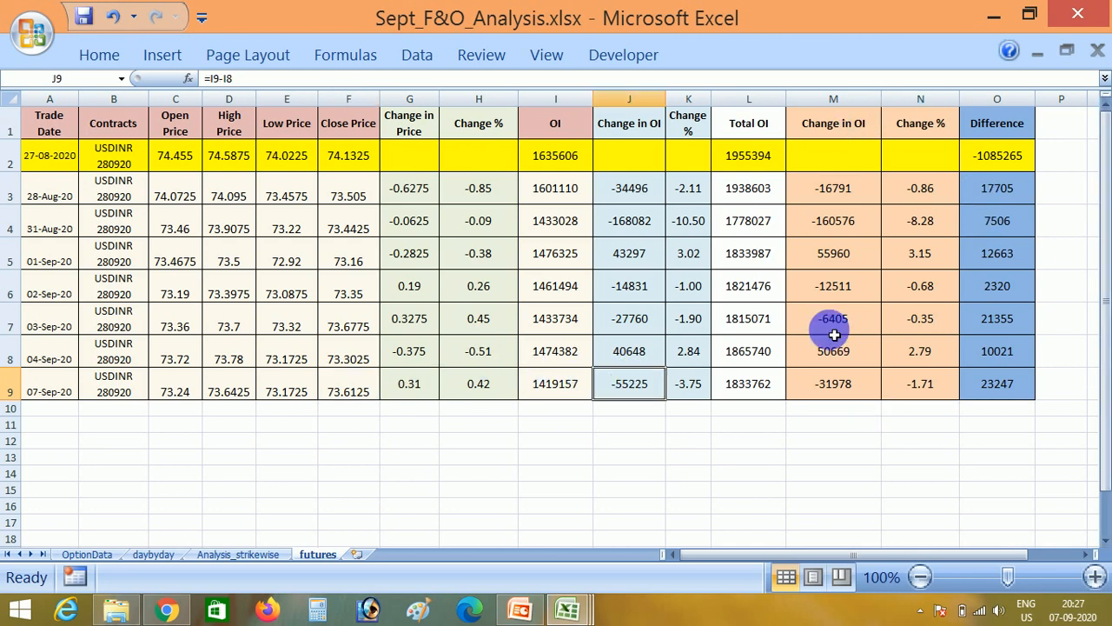
{"action": "left_click", "coordinate": [841, 385]}
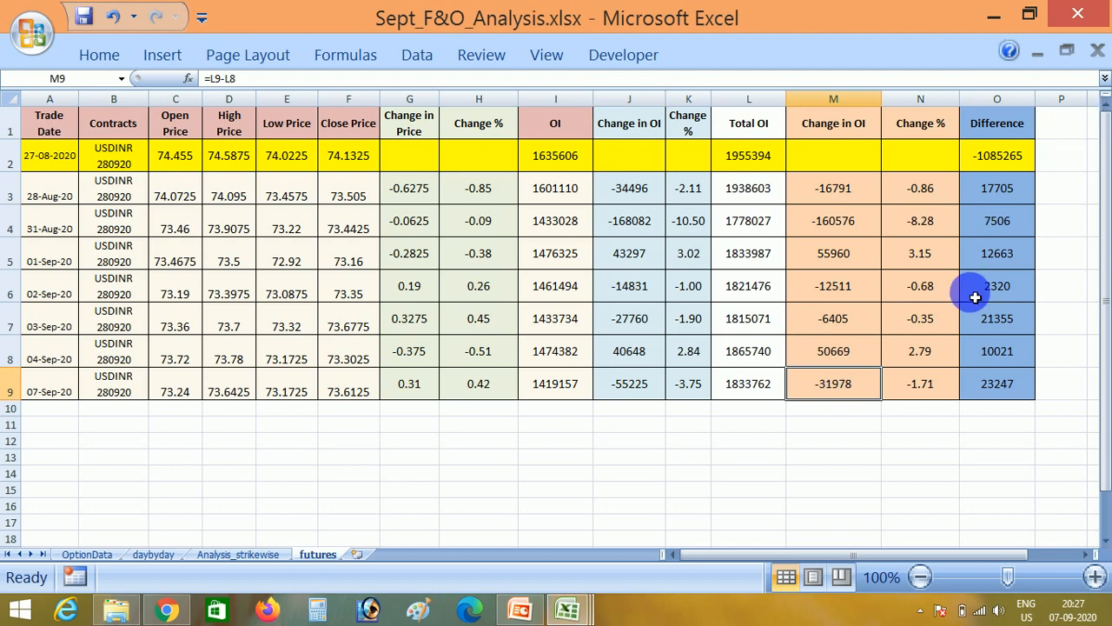
{"action": "left_click", "coordinate": [1002, 393]}
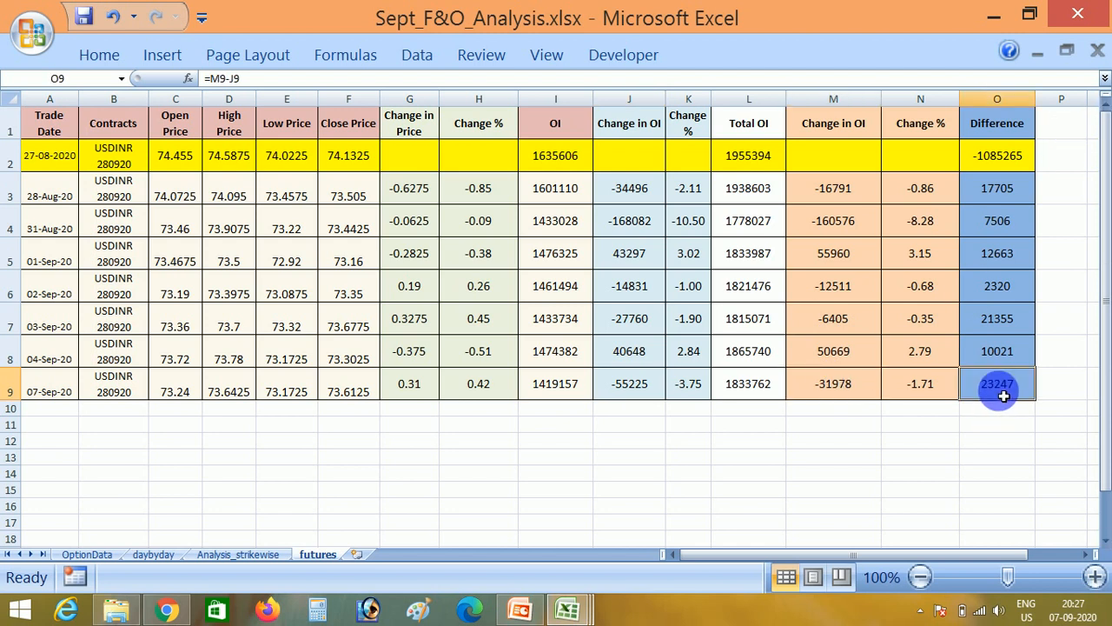
{"action": "left_click", "coordinate": [641, 389]}
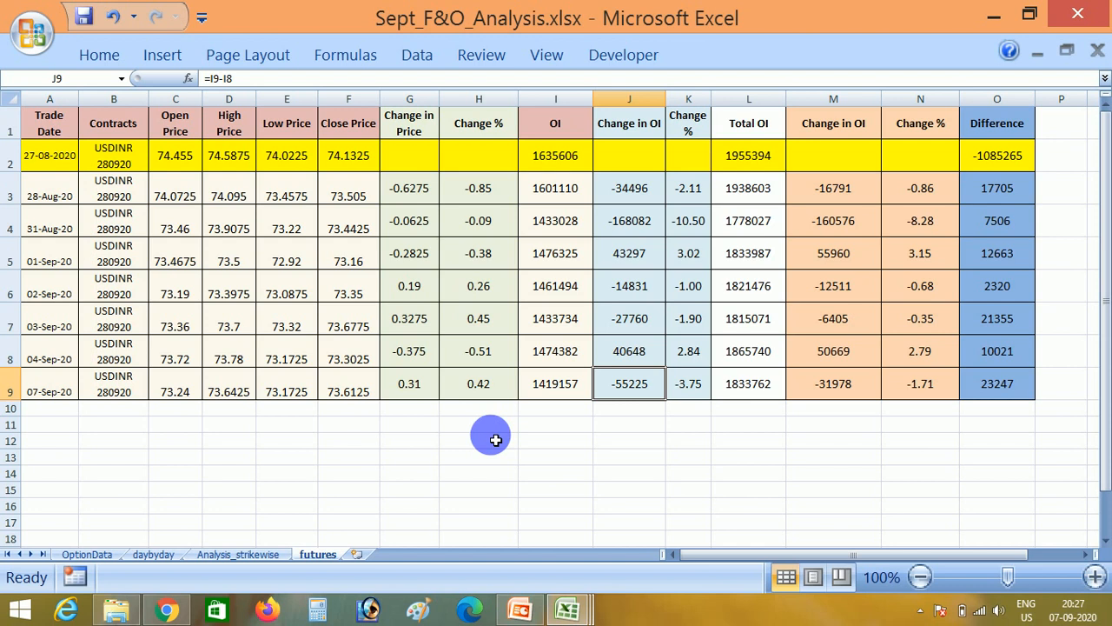
- Compare the CE and PE Maximum OI figures and strikes for 07-09-2020 in the daybyday sheet's First and Second tables
{"action": "left_click", "coordinate": [165, 554]}
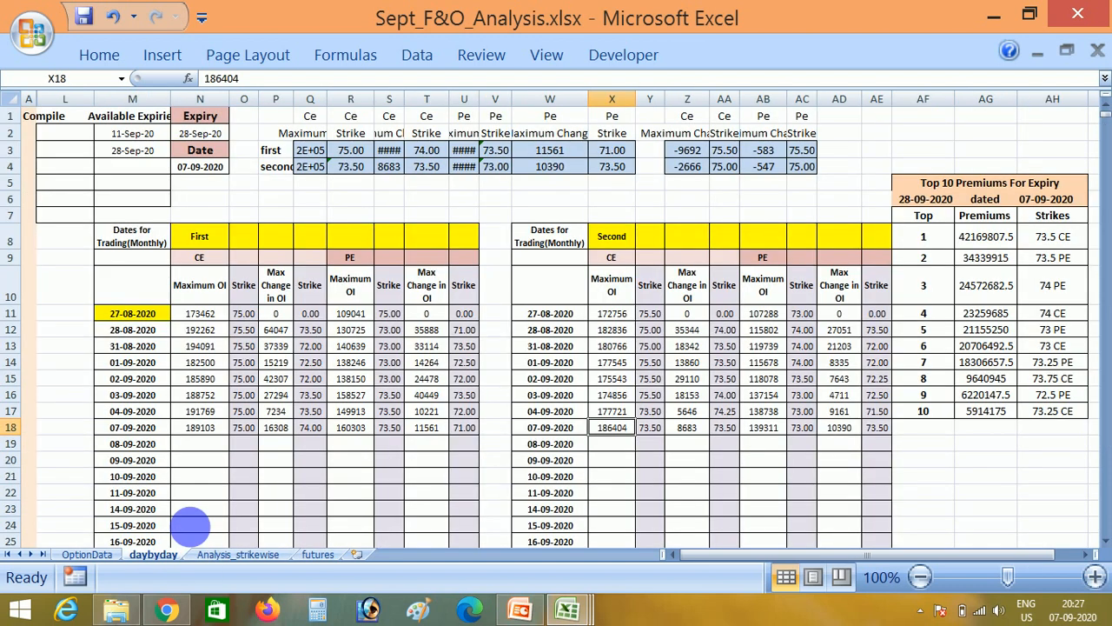
{"action": "left_click", "coordinate": [282, 427]}
{"action": "key", "text": "Left"}
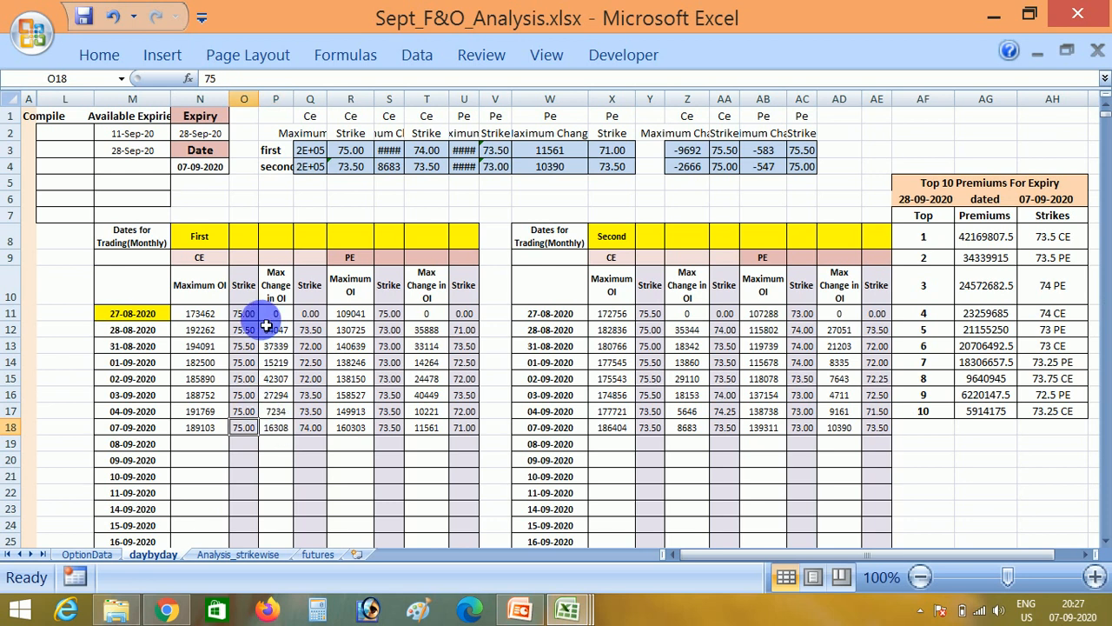
{"action": "left_click", "coordinate": [218, 426]}
{"action": "left_click", "coordinate": [243, 432]}
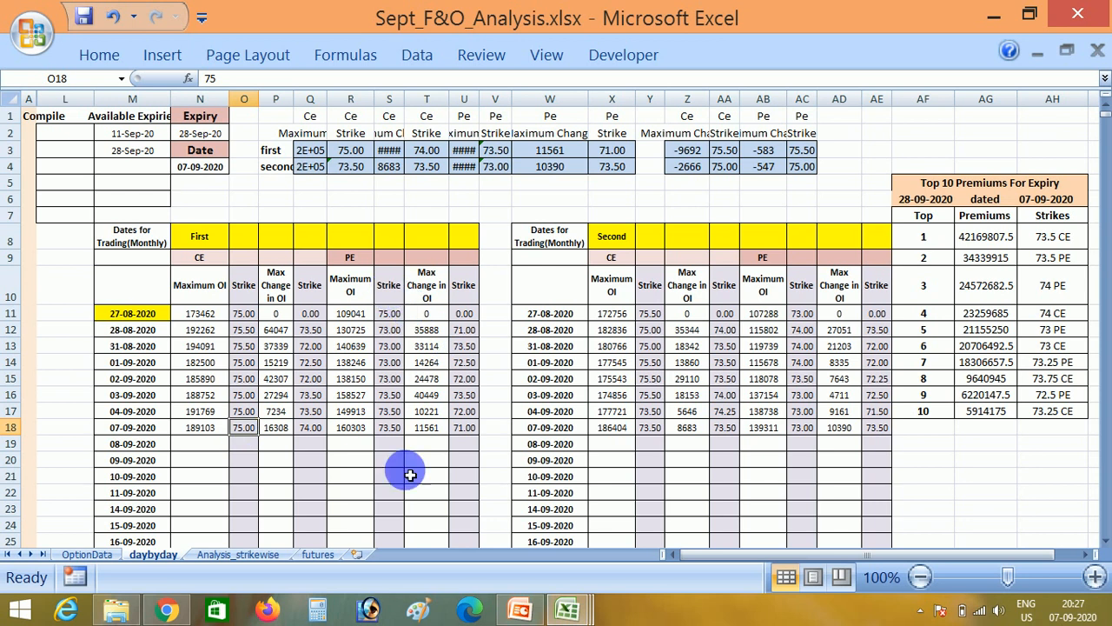
{"action": "left_click", "coordinate": [392, 435]}
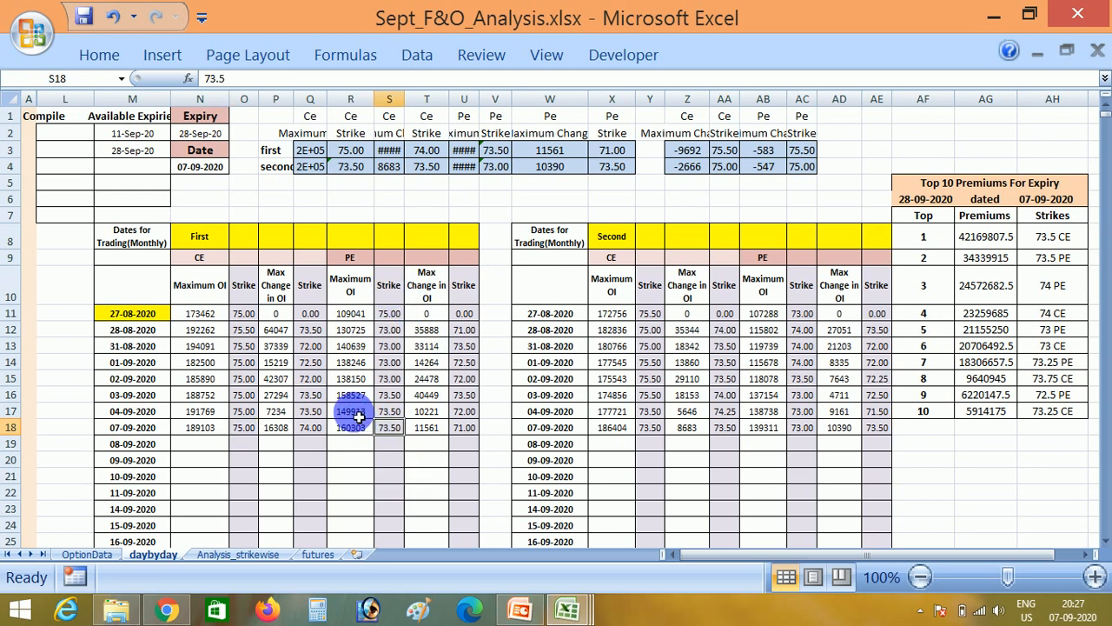
{"action": "left_click", "coordinate": [359, 416]}
{"action": "left_click", "coordinate": [359, 427]}
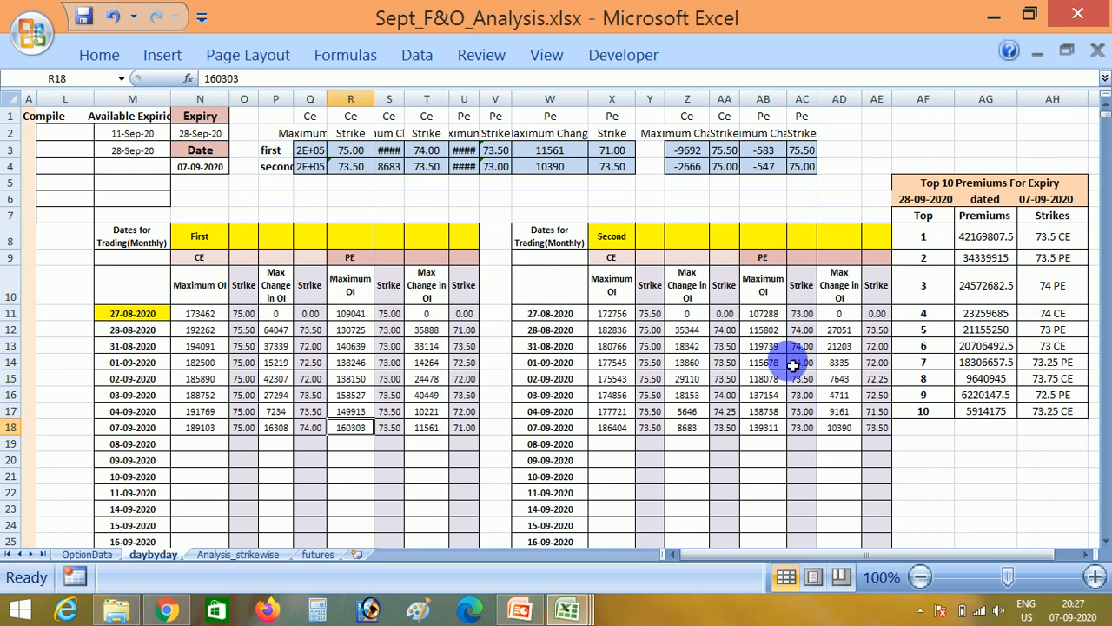
{"action": "left_click", "coordinate": [689, 425]}
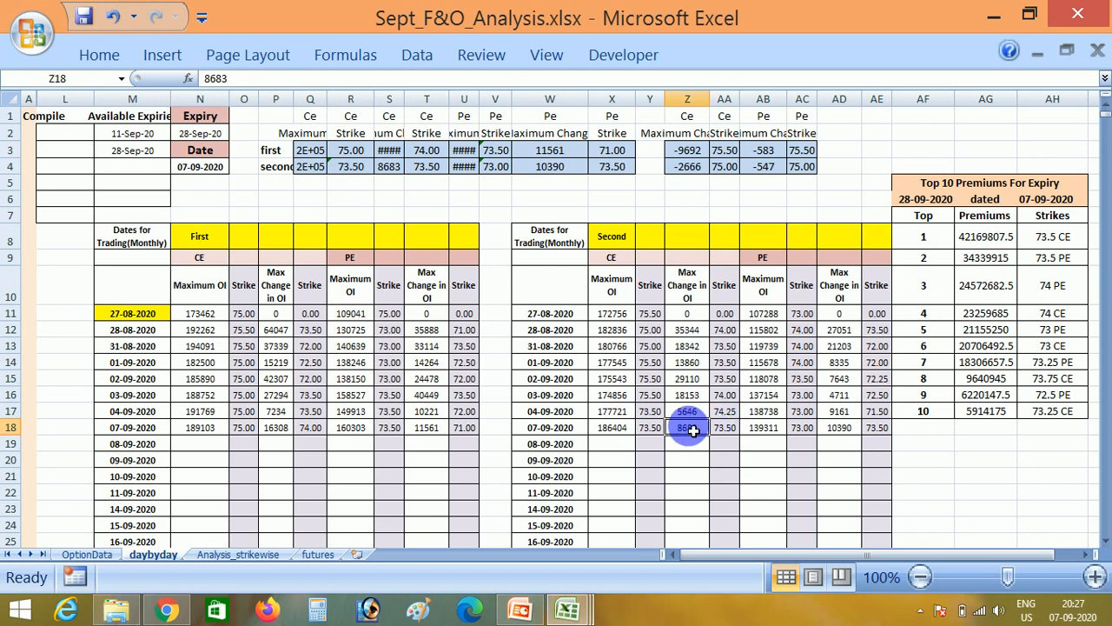
{"action": "left_click", "coordinate": [802, 427]}
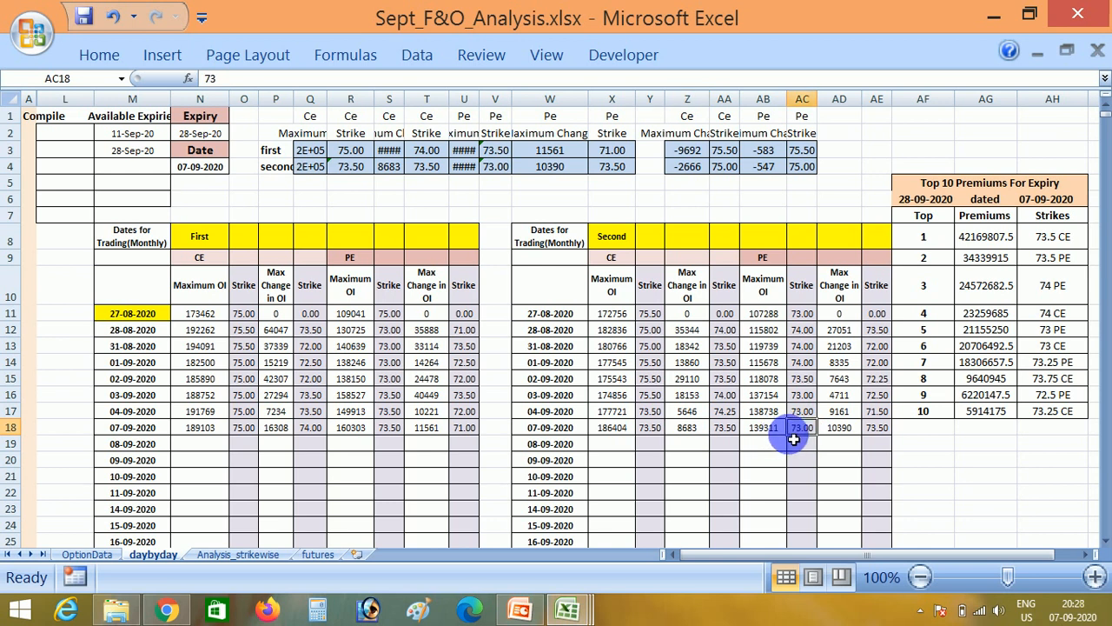
{"action": "left_click", "coordinate": [391, 429]}
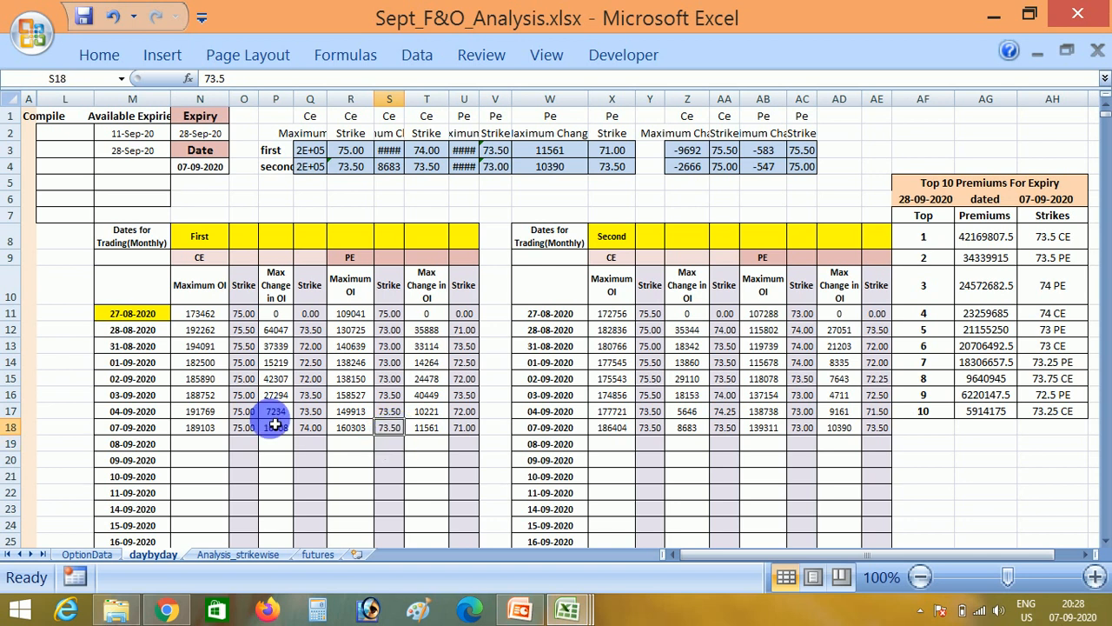
{"action": "left_click", "coordinate": [242, 427]}
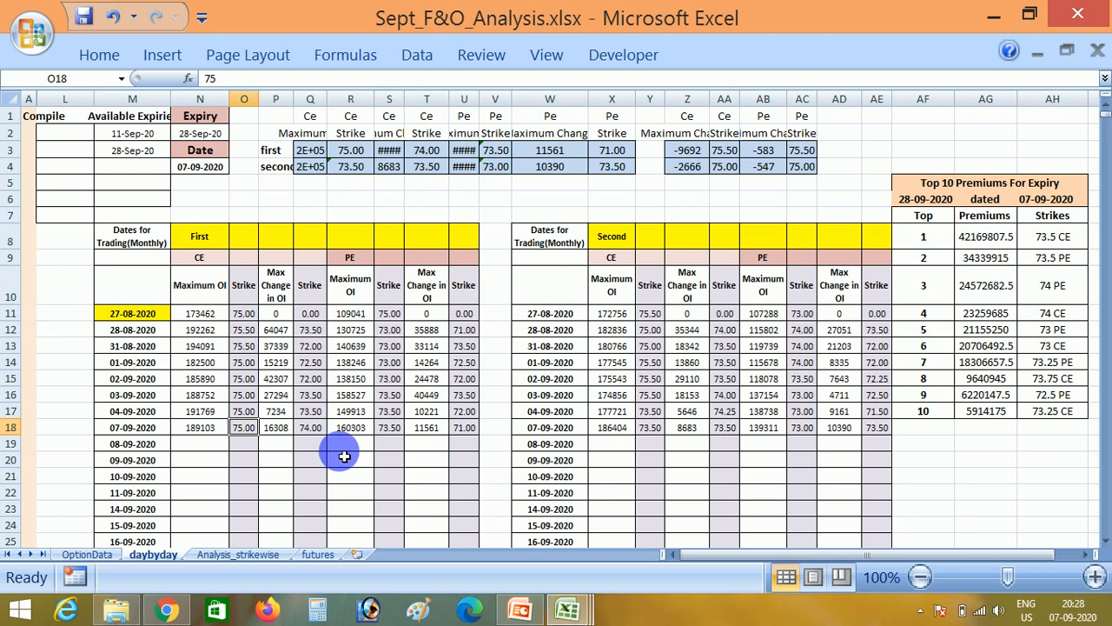
- Examine the CE and PE Max Change in OI figures and their strikes for 07-09-2020 in the First table
{"action": "left_click", "coordinate": [319, 429]}
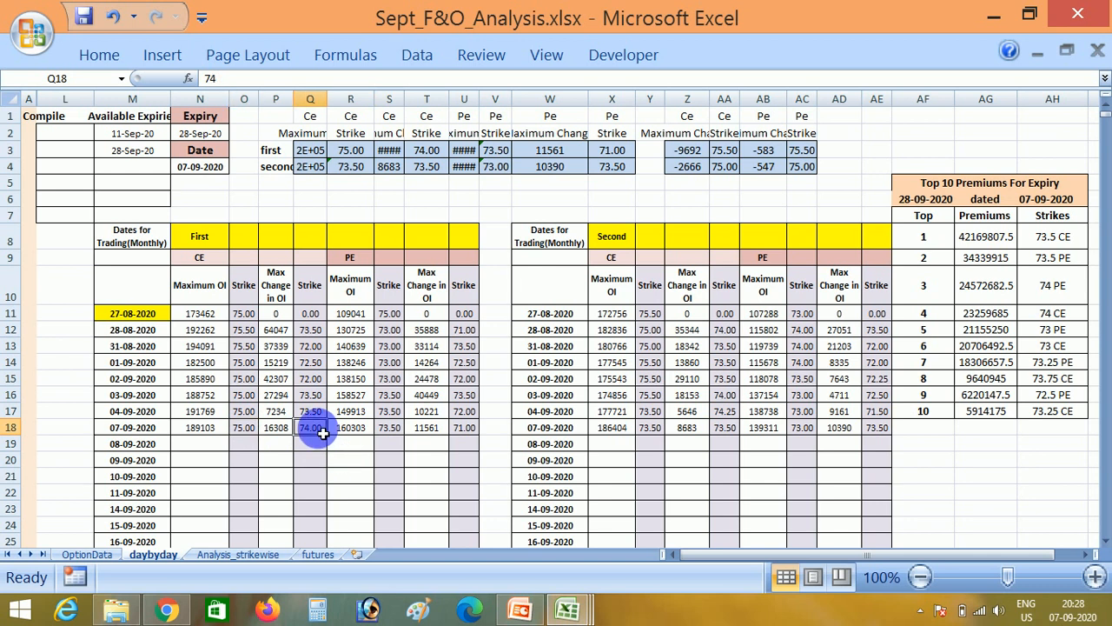
{"action": "left_click", "coordinate": [276, 433]}
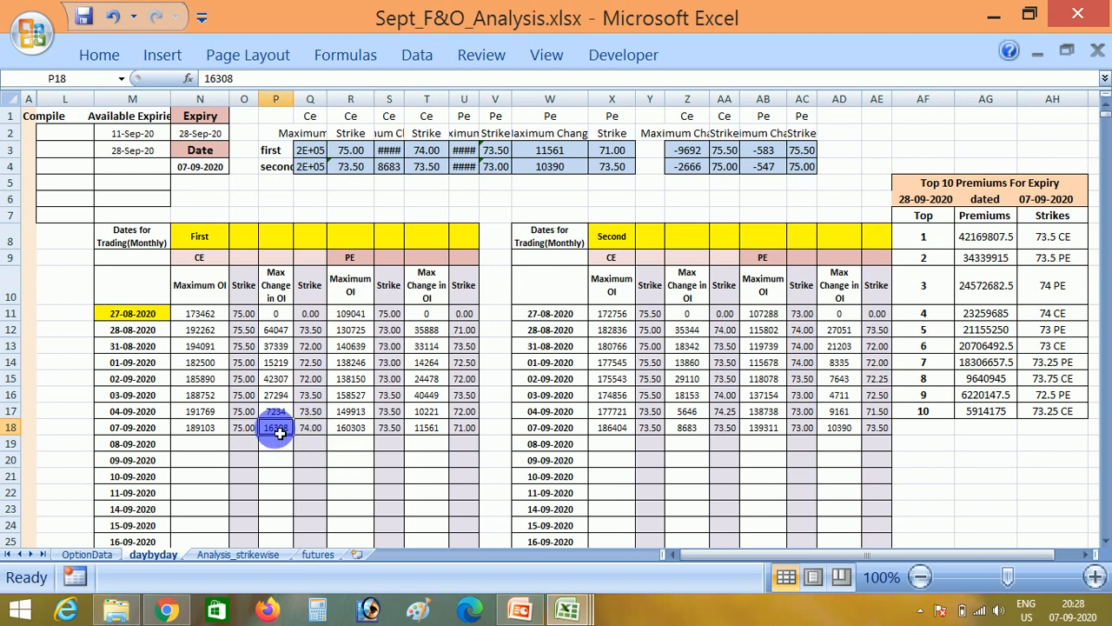
{"action": "left_click", "coordinate": [469, 432]}
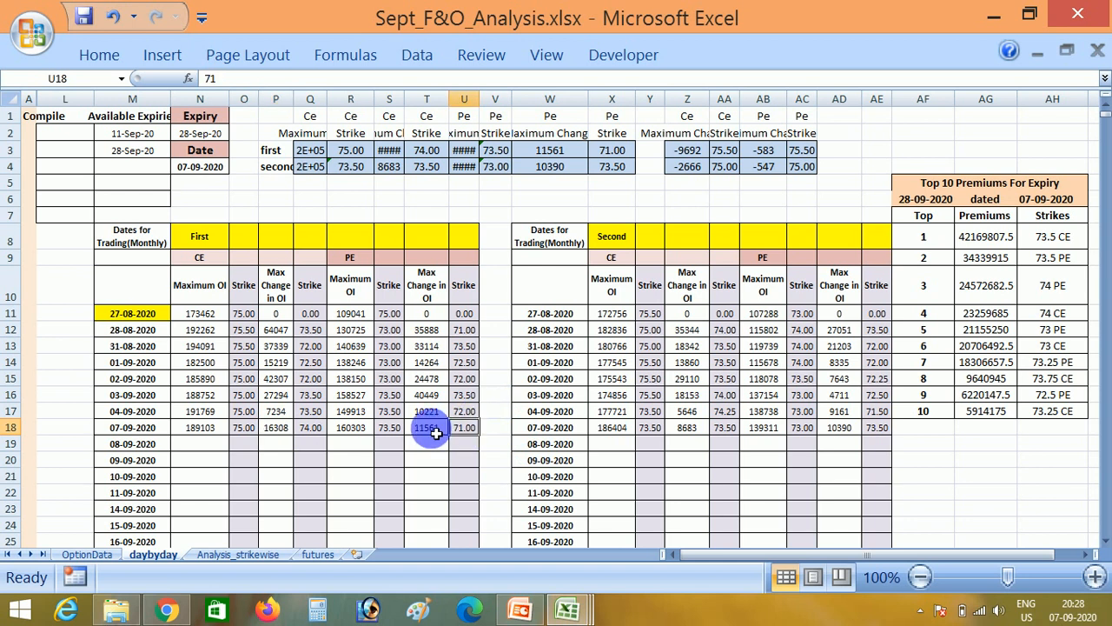
{"action": "key", "text": "Left"}
{"action": "left_click", "coordinate": [470, 432]}
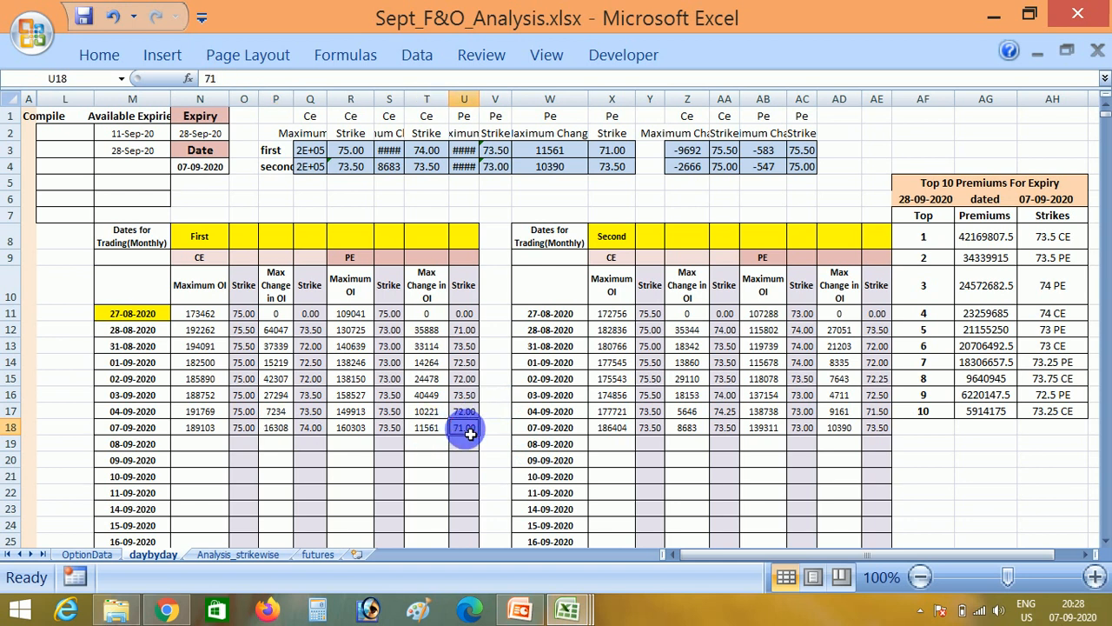
{"action": "left_click", "coordinate": [423, 431]}
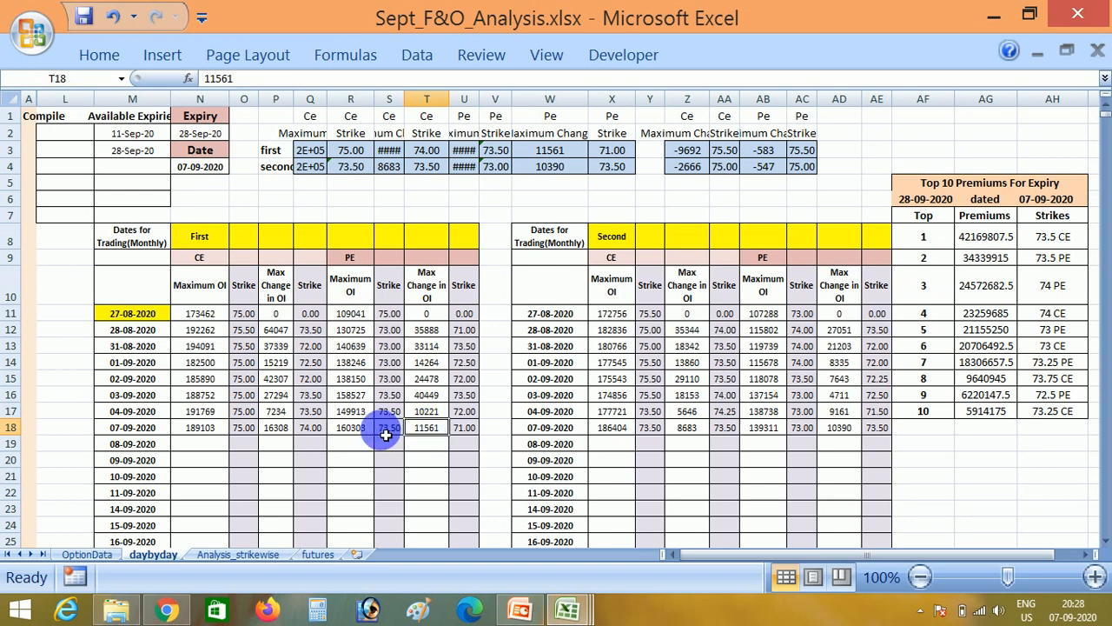
{"action": "left_click", "coordinate": [292, 431]}
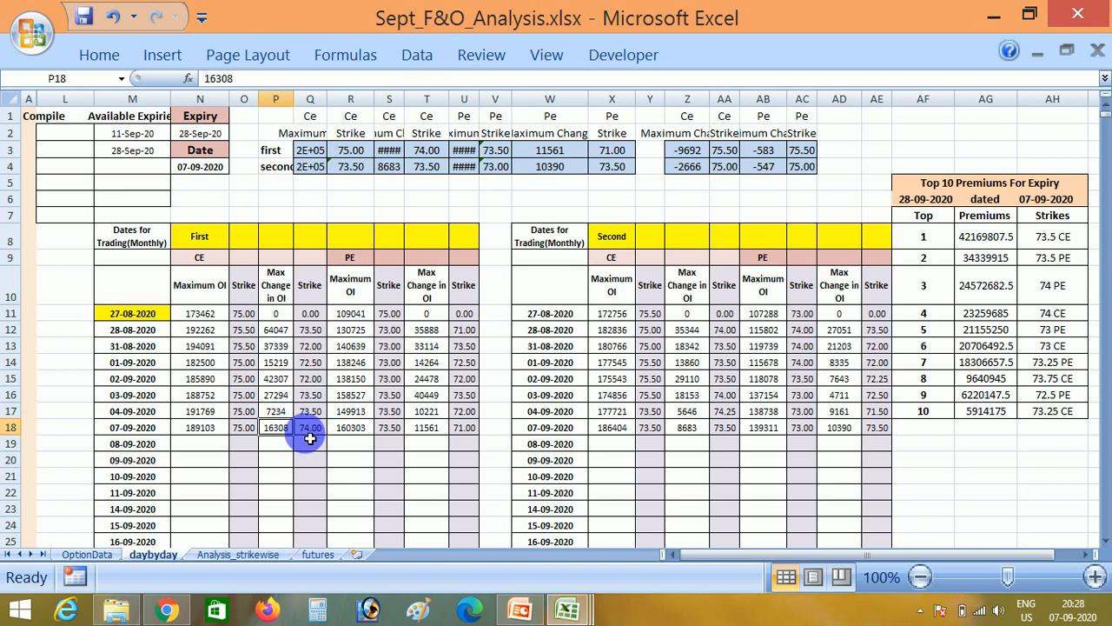
- Set the strike to 74 in the Analysis_strikewise sheet and review the 07-Sep TQ/ch.OI and Open Interest cells for the ce option
{"action": "left_click", "coordinate": [237, 554]}
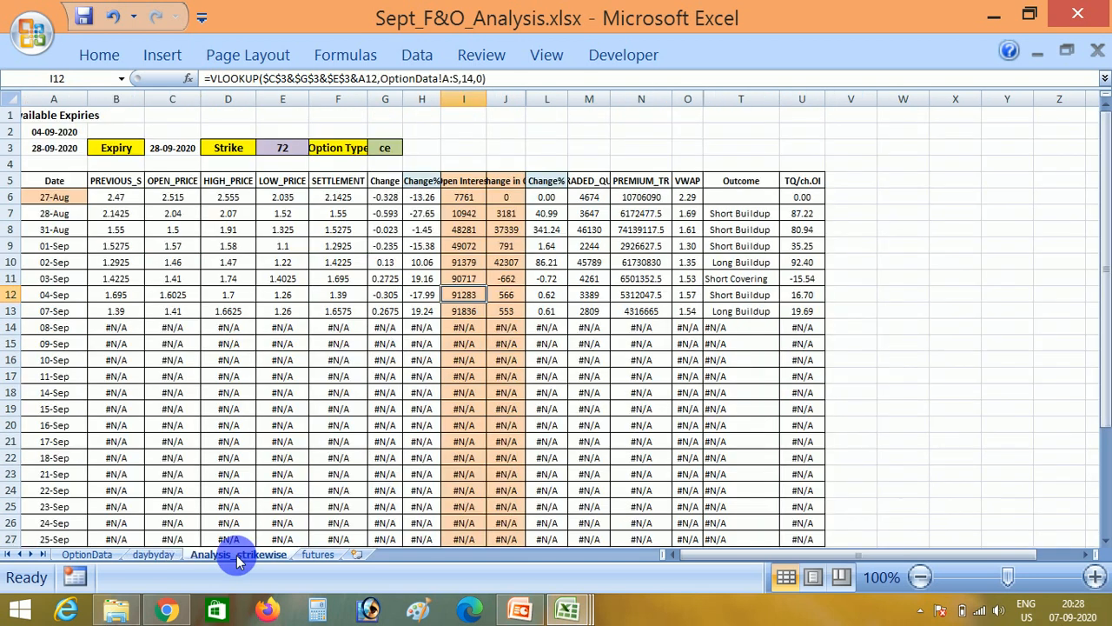
{"action": "left_click", "coordinate": [282, 149]}
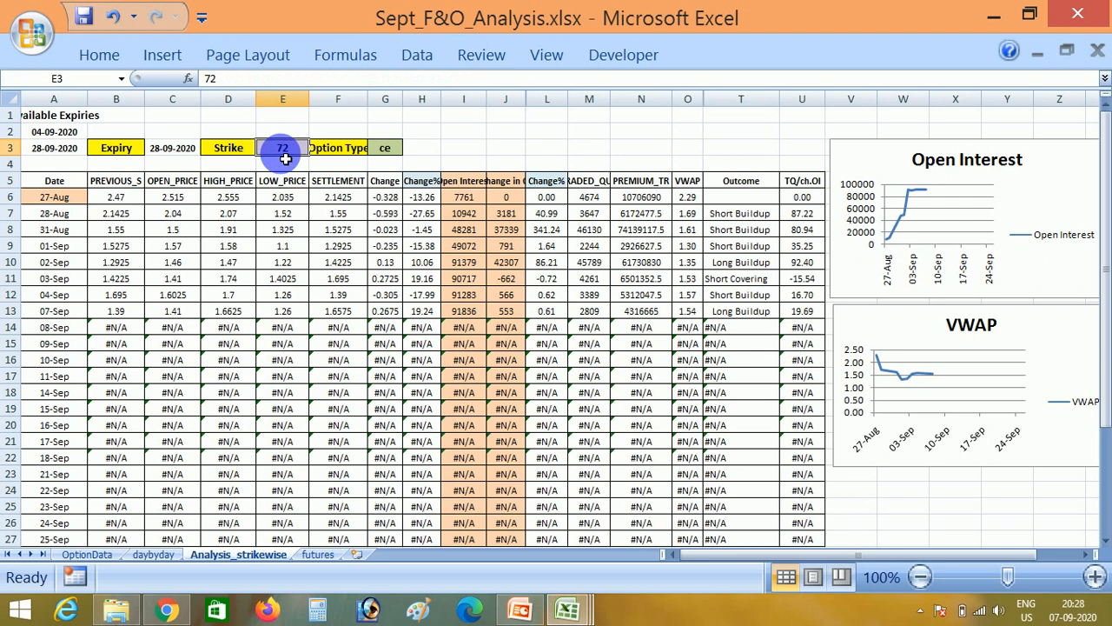
{"action": "type", "text": "74"}
{"action": "left_click", "coordinate": [283, 138]}
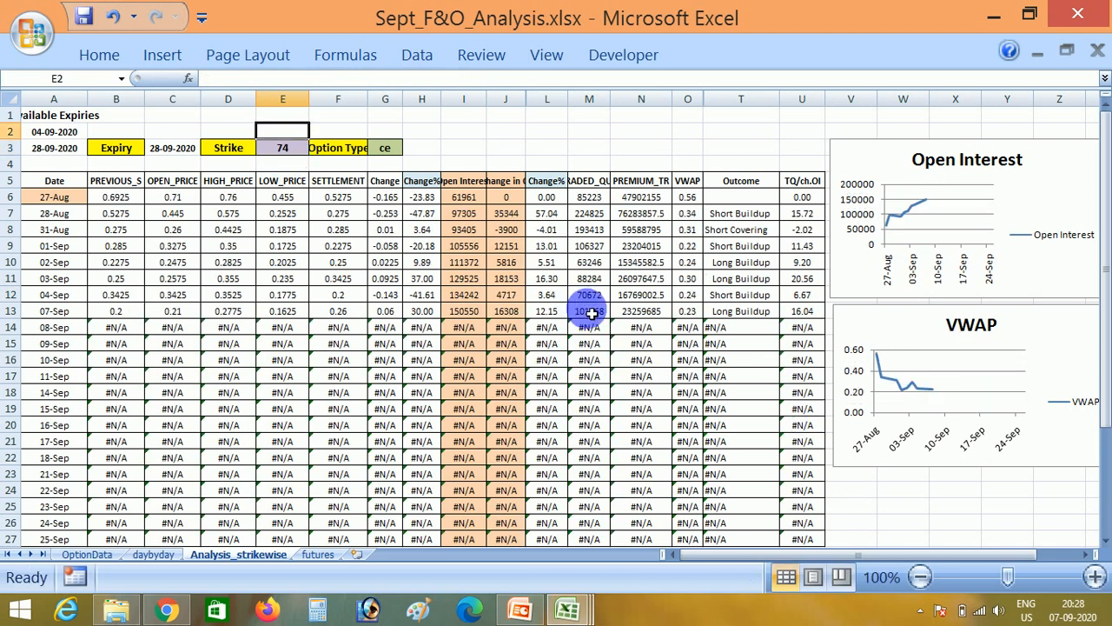
{"action": "left_click", "coordinate": [818, 321]}
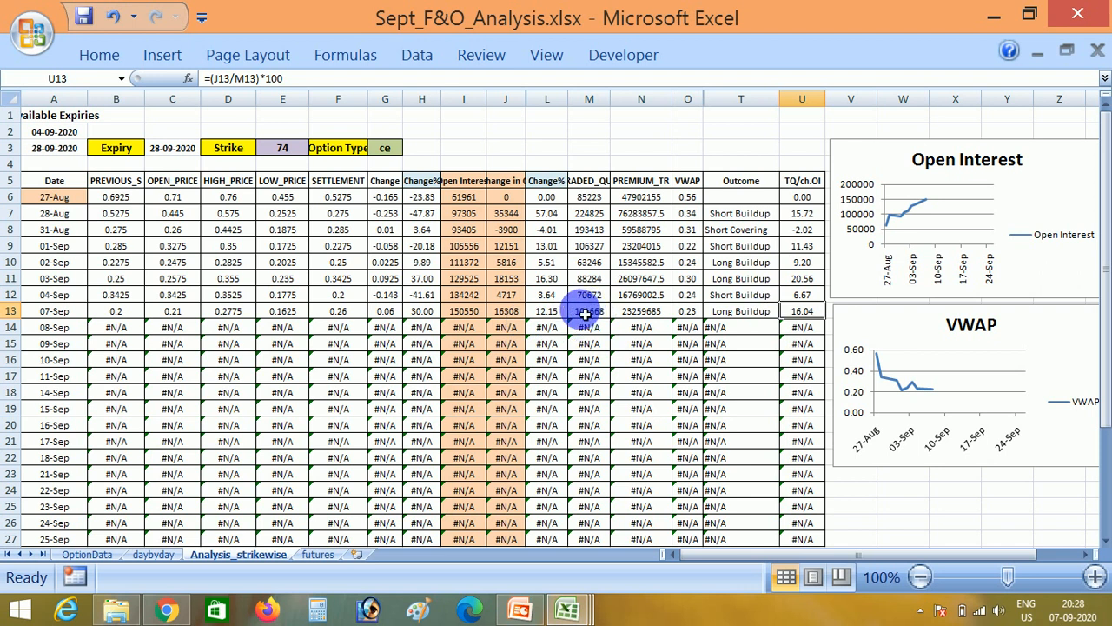
{"action": "left_click", "coordinate": [463, 314]}
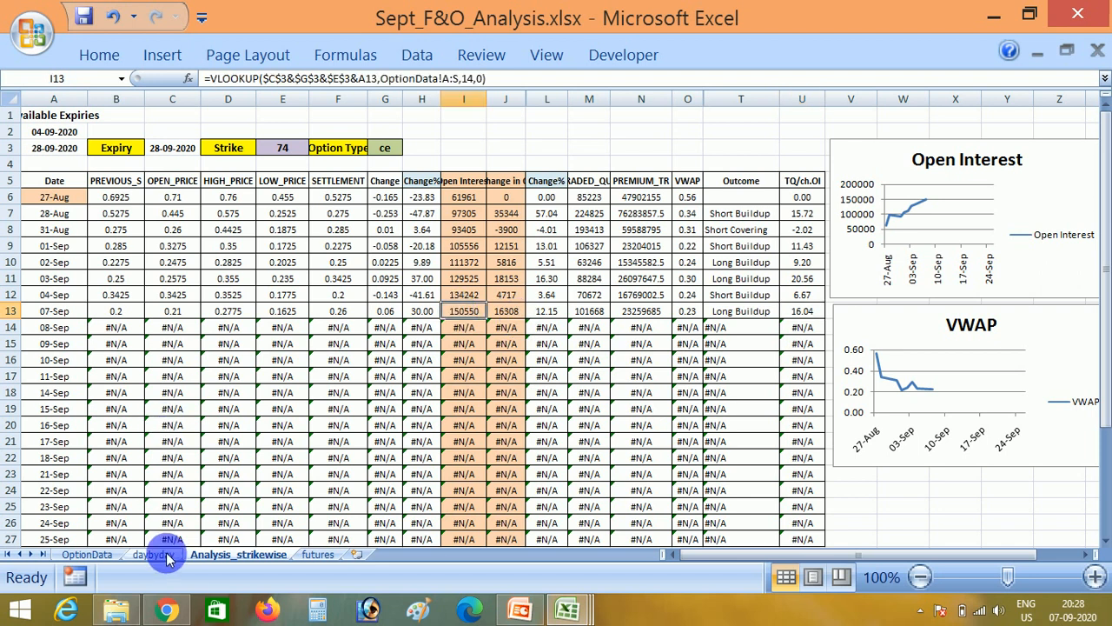
- Set the strike to 73.5 in the Analysis_strikewise sheet and check the ce option's VWAP for 07-Sep
{"action": "left_click", "coordinate": [287, 147]}
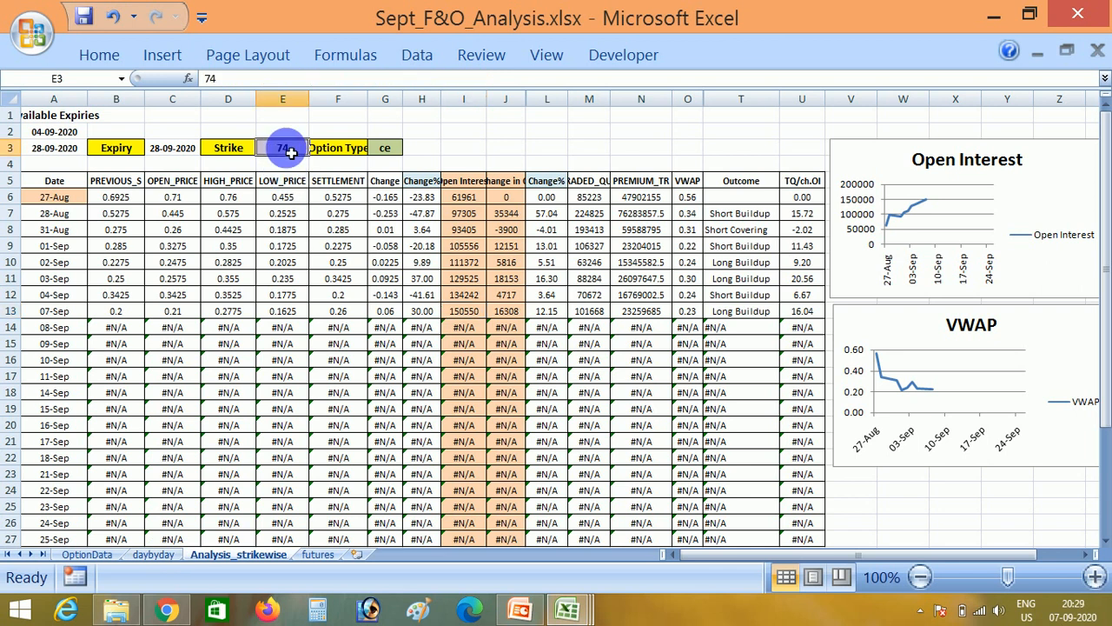
{"action": "type", "text": "73.5"}
{"action": "key", "text": "Up"}
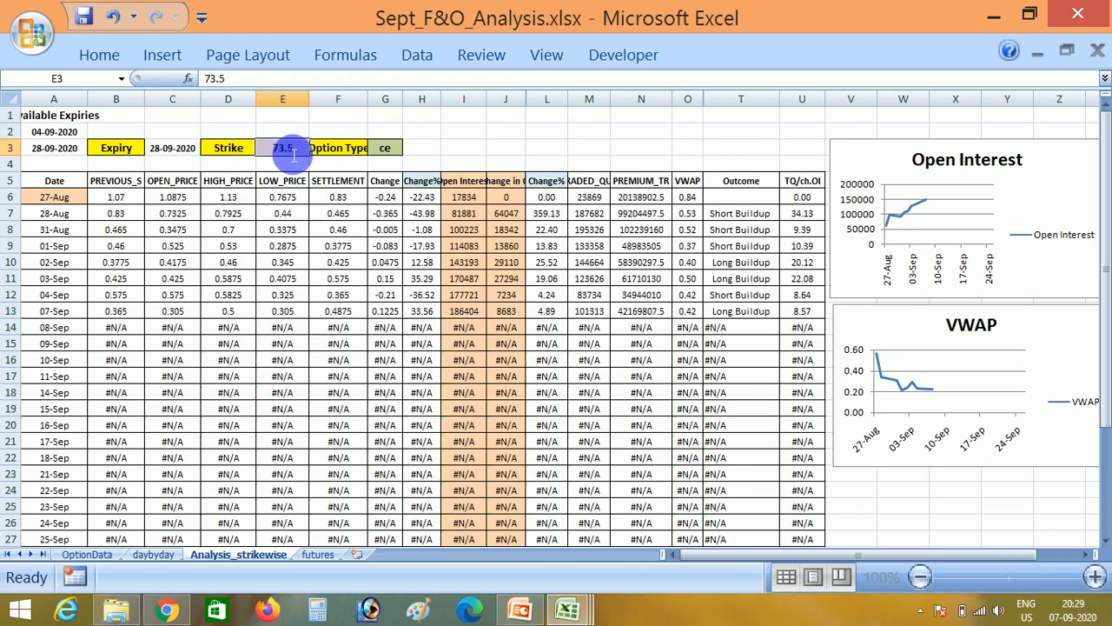
{"action": "left_click", "coordinate": [690, 310]}
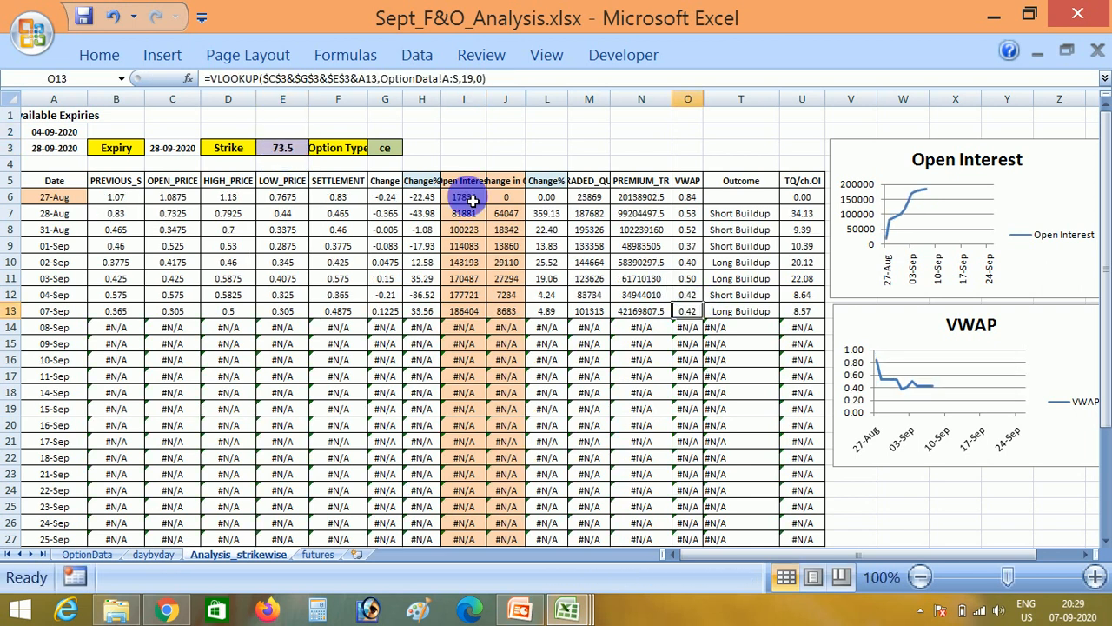
- Change the option type to pe for the 73.5 strike and check its 07-Sep VWAP
{"action": "left_click", "coordinate": [391, 149]}
{"action": "type", "text": "p"}
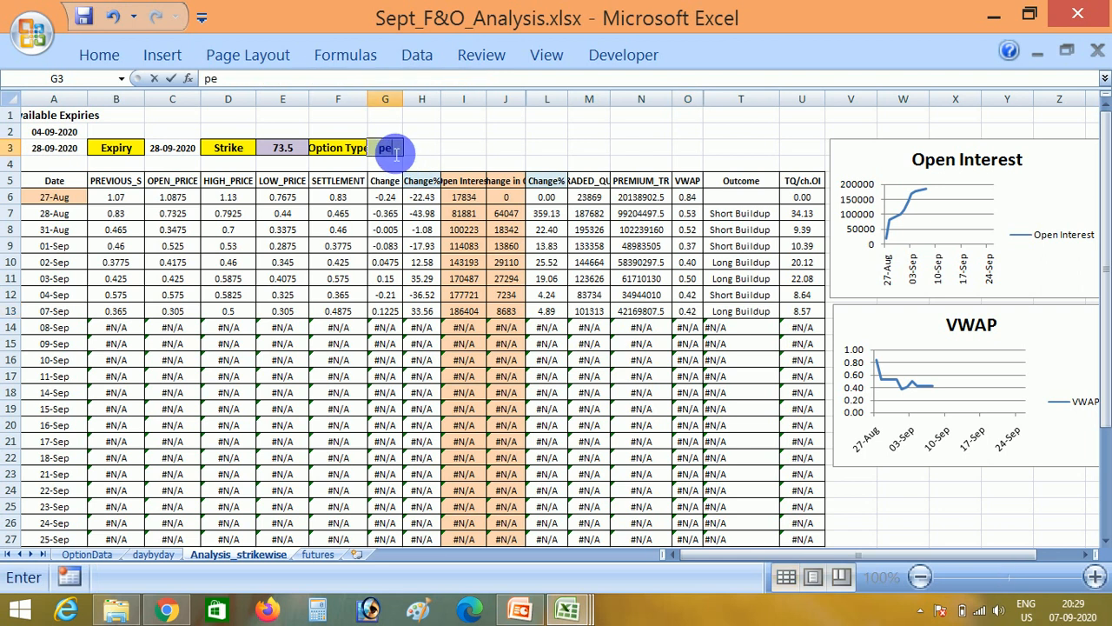
{"action": "type", "text": "e"}
{"action": "left_click", "coordinate": [419, 152]}
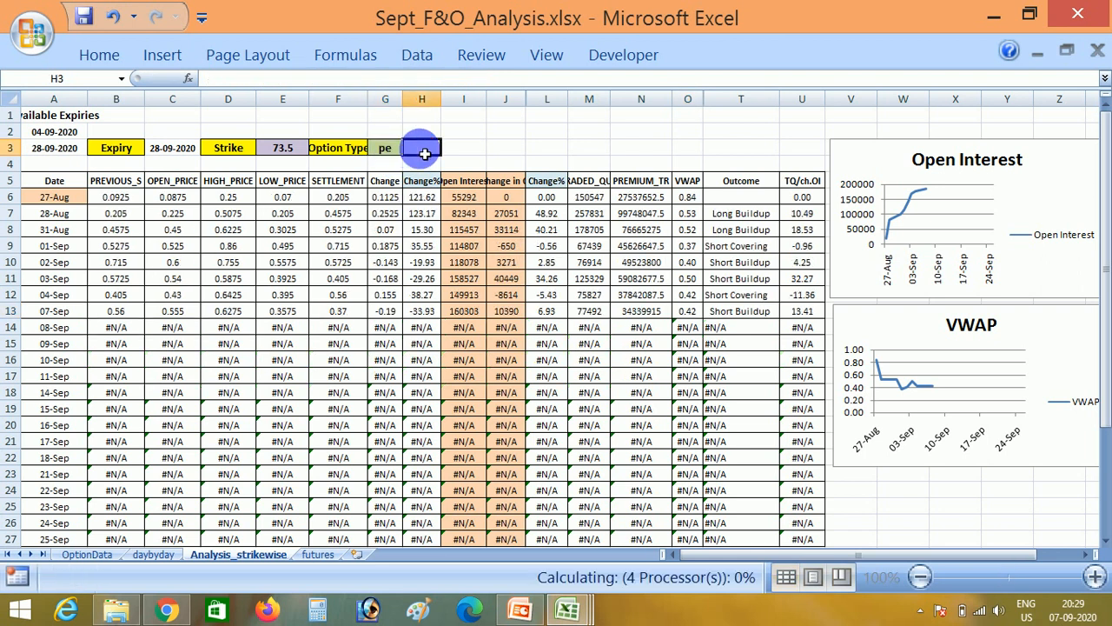
{"action": "left_click", "coordinate": [695, 316]}
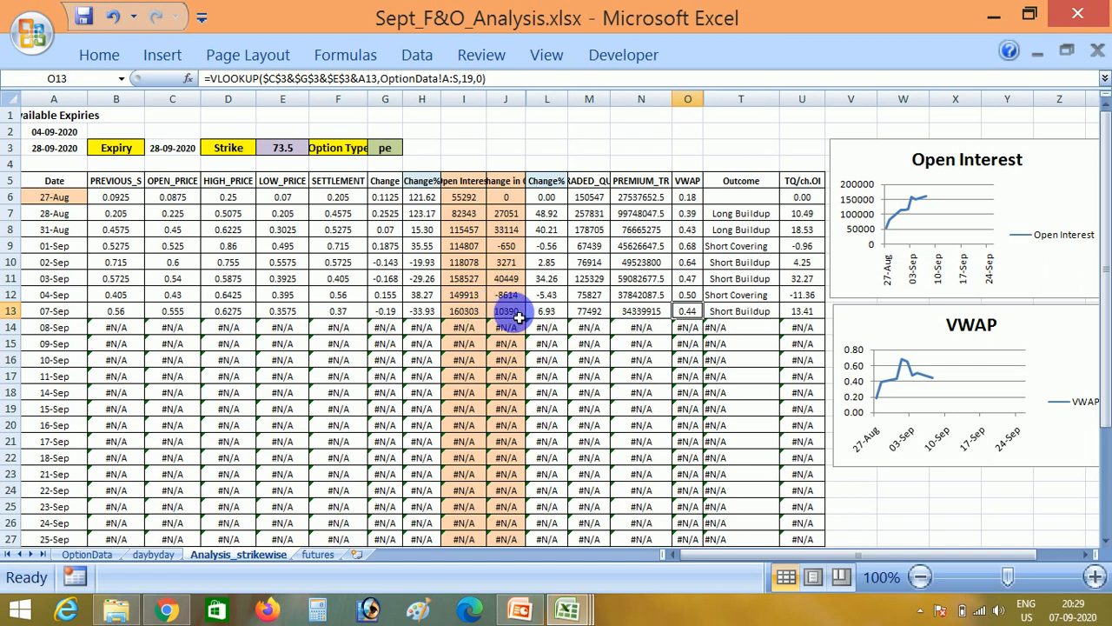
- Compare the CE and PE strikes in the daybyday sheet's First table for 07-09-2020 with the earlier dates
{"action": "left_click", "coordinate": [155, 555]}
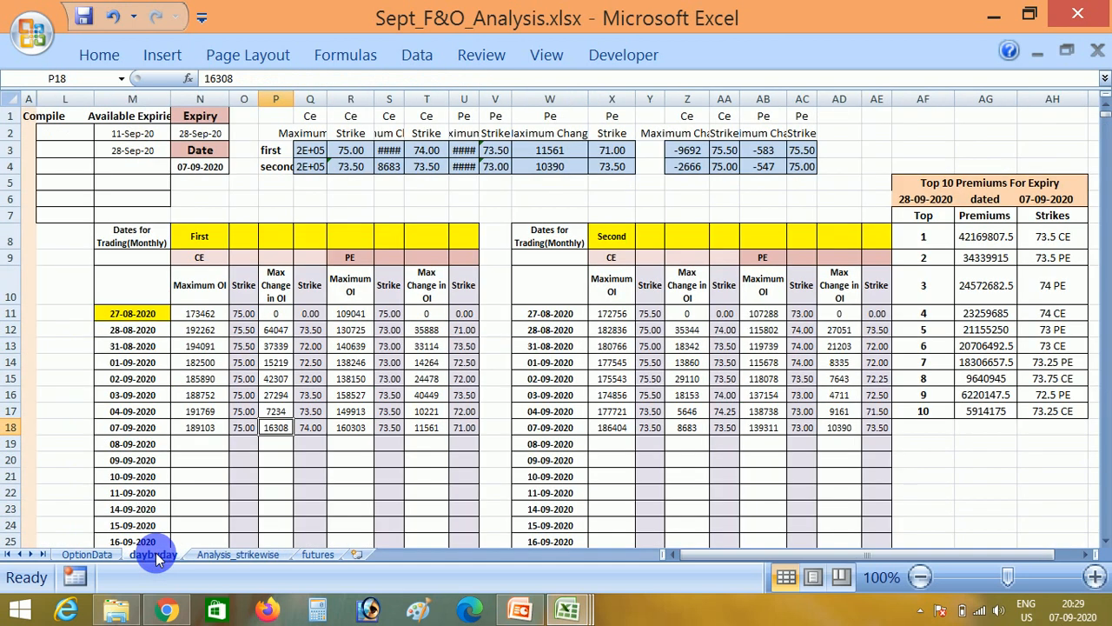
{"action": "left_click", "coordinate": [310, 415]}
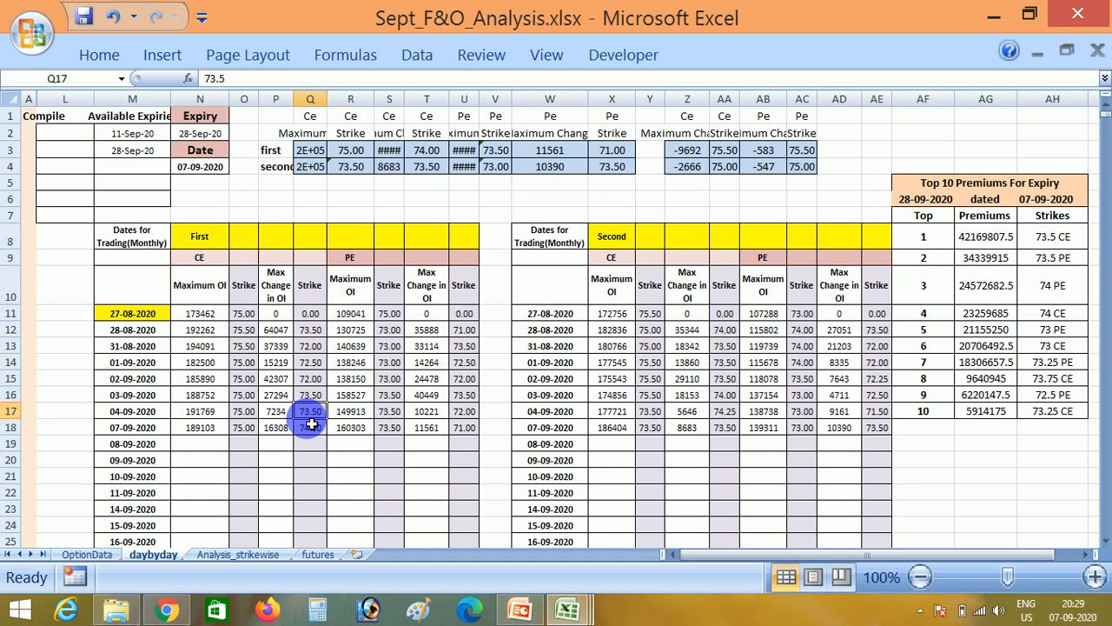
{"action": "left_click", "coordinate": [311, 424]}
{"action": "key", "text": "Right"}
{"action": "key", "text": "Right"}
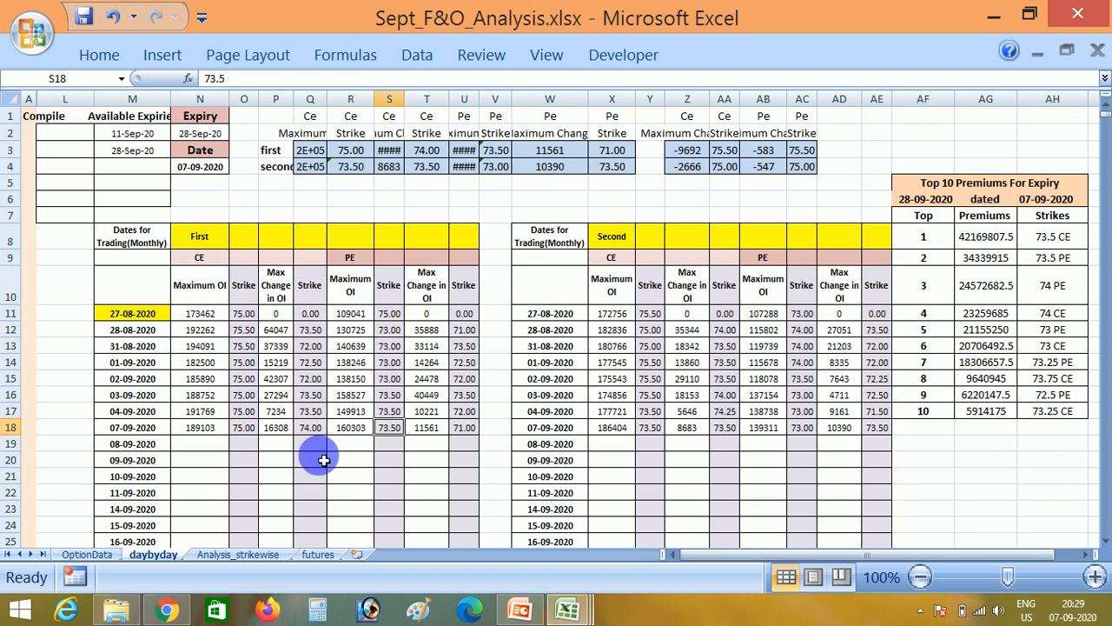
{"action": "left_click", "coordinate": [310, 363]}
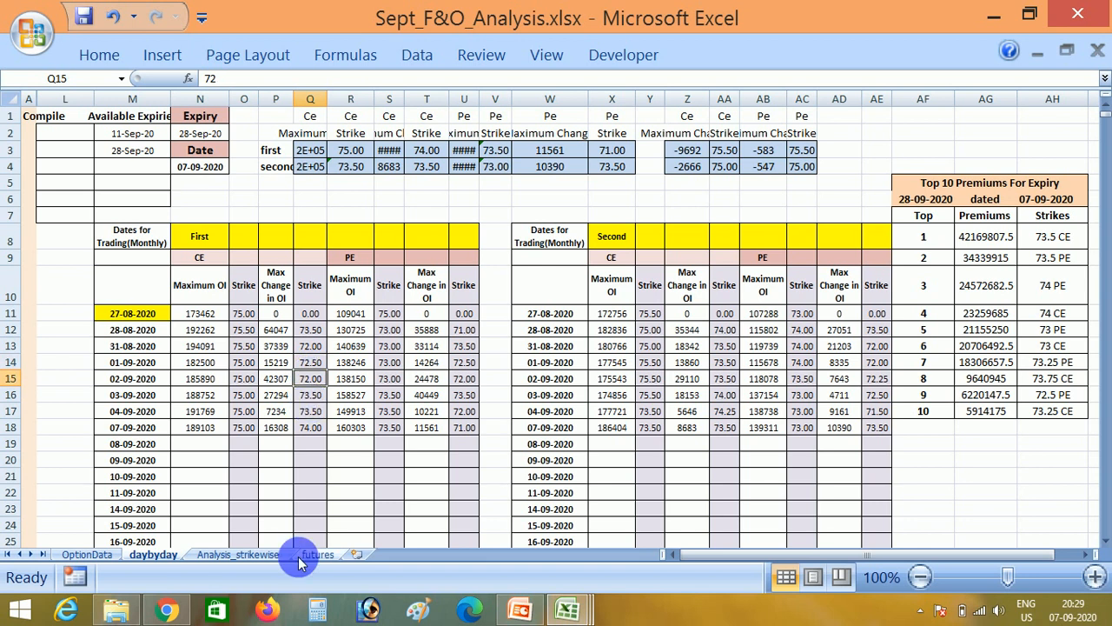
- Set the Analysis_strikewise lookup to strike 72 and option type ce
{"action": "left_click", "coordinate": [270, 554]}
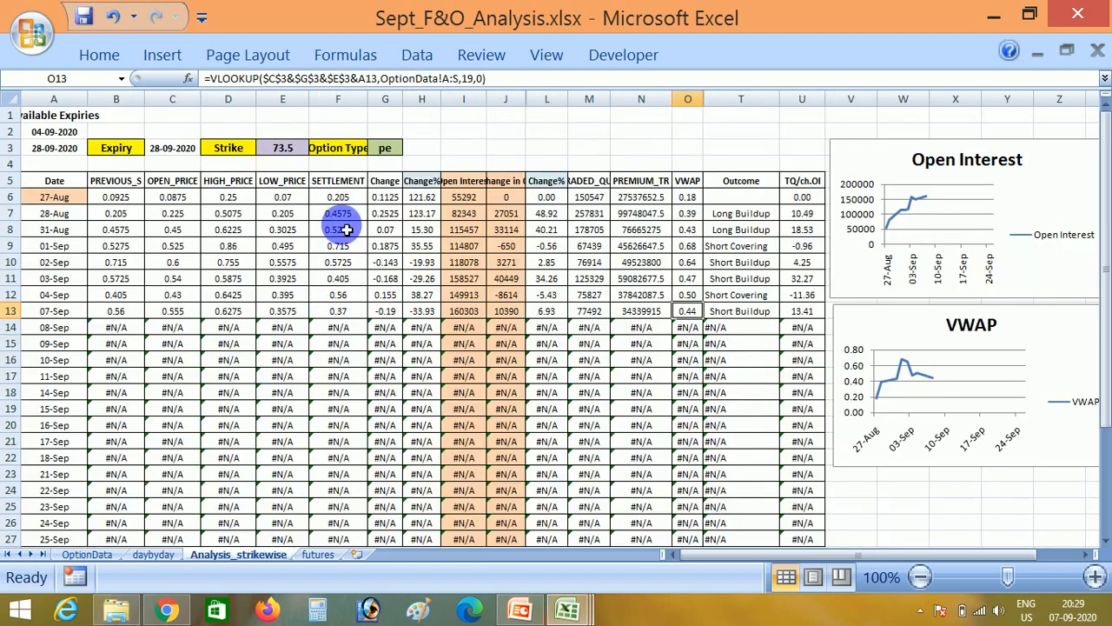
{"action": "left_click", "coordinate": [286, 148]}
{"action": "type", "text": "72"}
{"action": "key", "text": "Tab"}
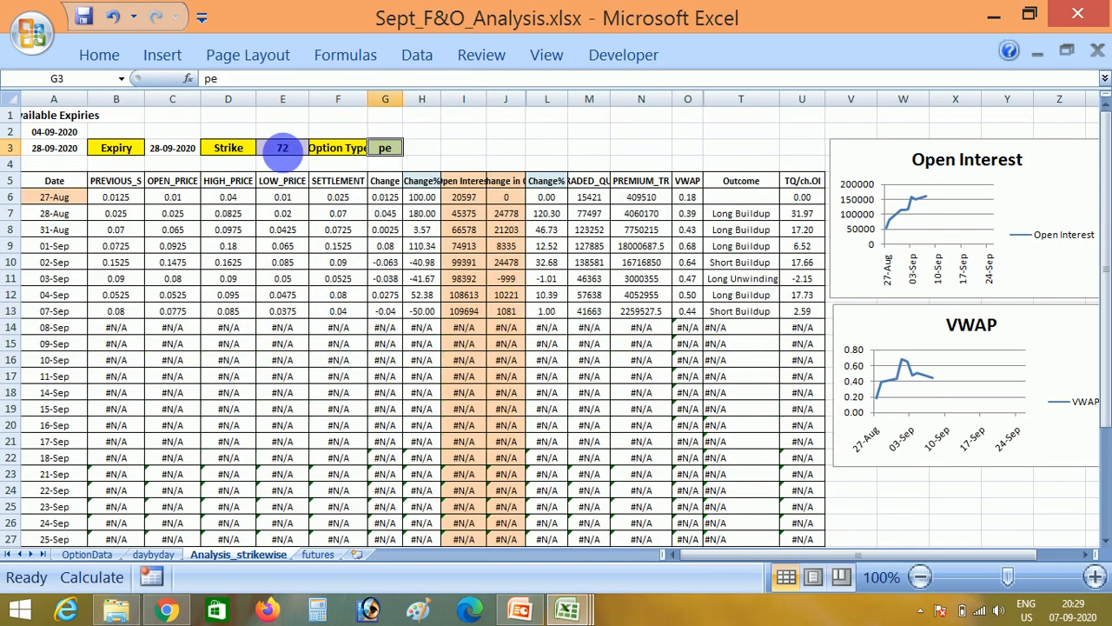
{"action": "type", "text": "ce"}
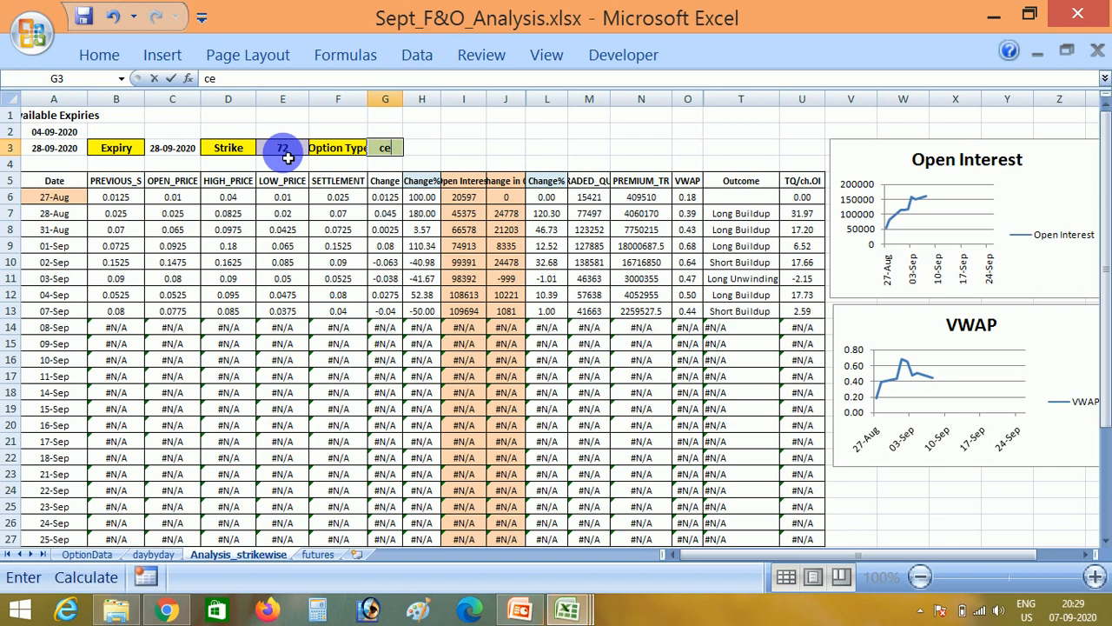
{"action": "left_click", "coordinate": [457, 163]}
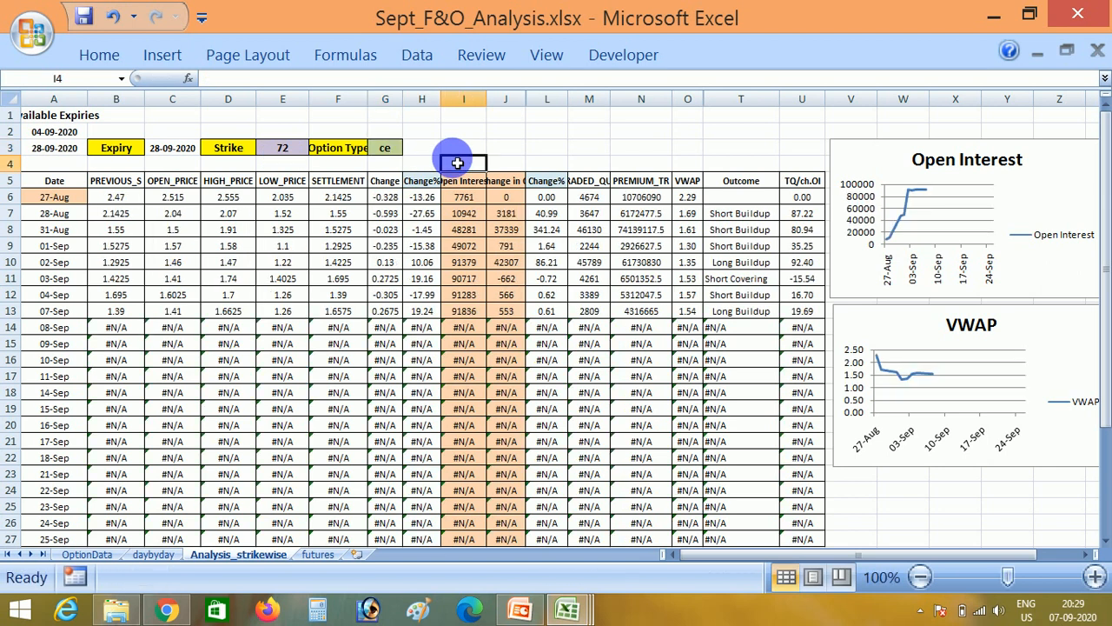
- Examine the 72 ce open interest and change in OI, and trace its VWAP from 31-Aug to 07-Sep
{"action": "left_click", "coordinate": [508, 315]}
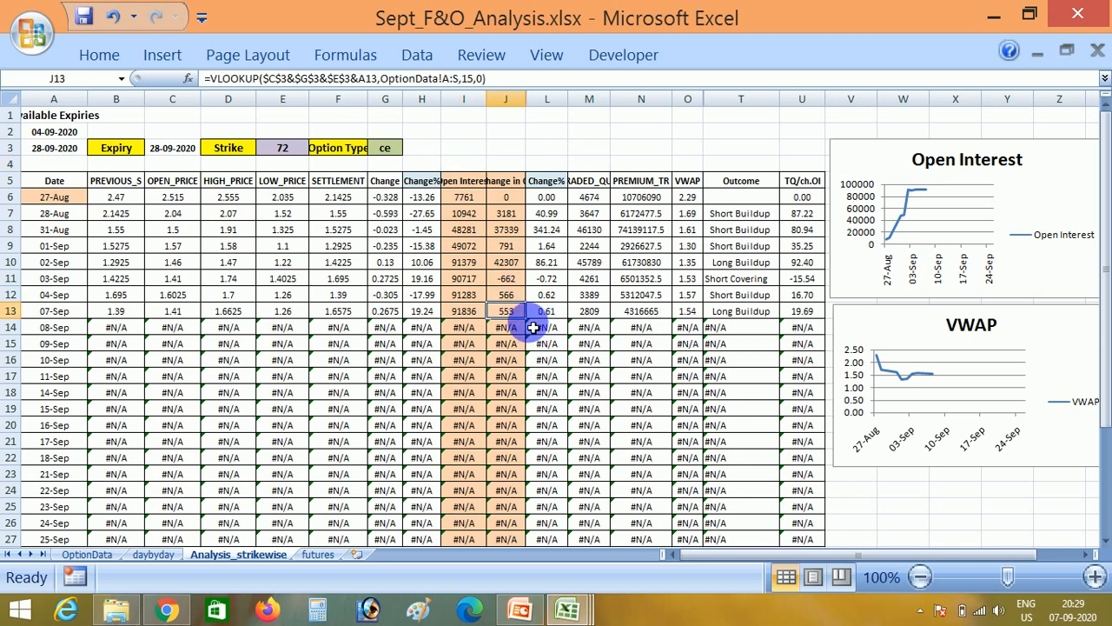
{"action": "left_click", "coordinate": [473, 313]}
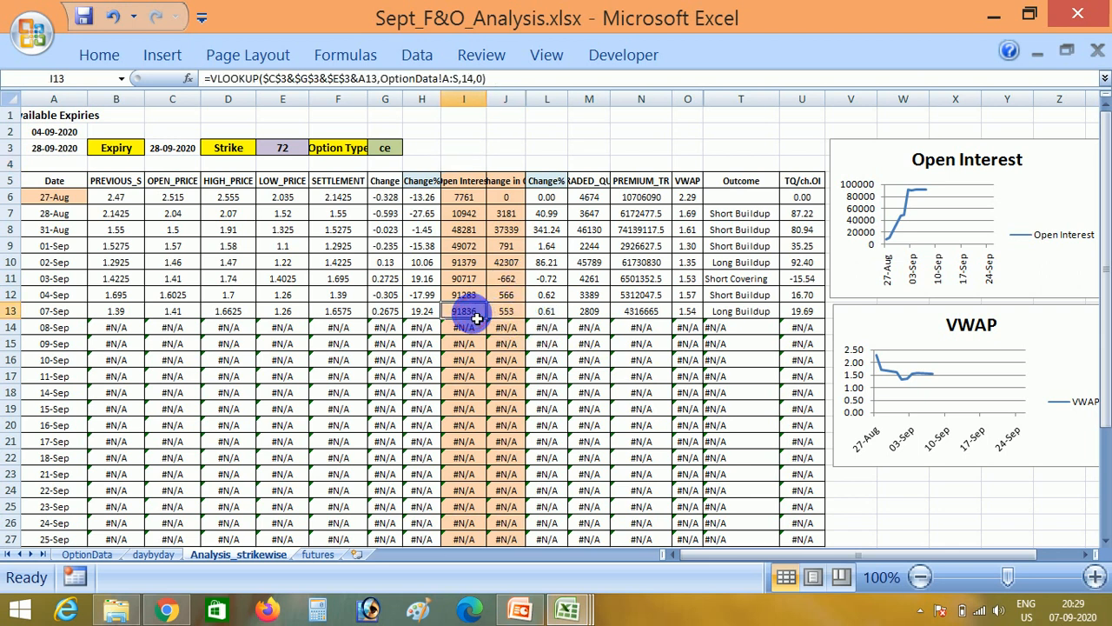
{"action": "left_click", "coordinate": [506, 262]}
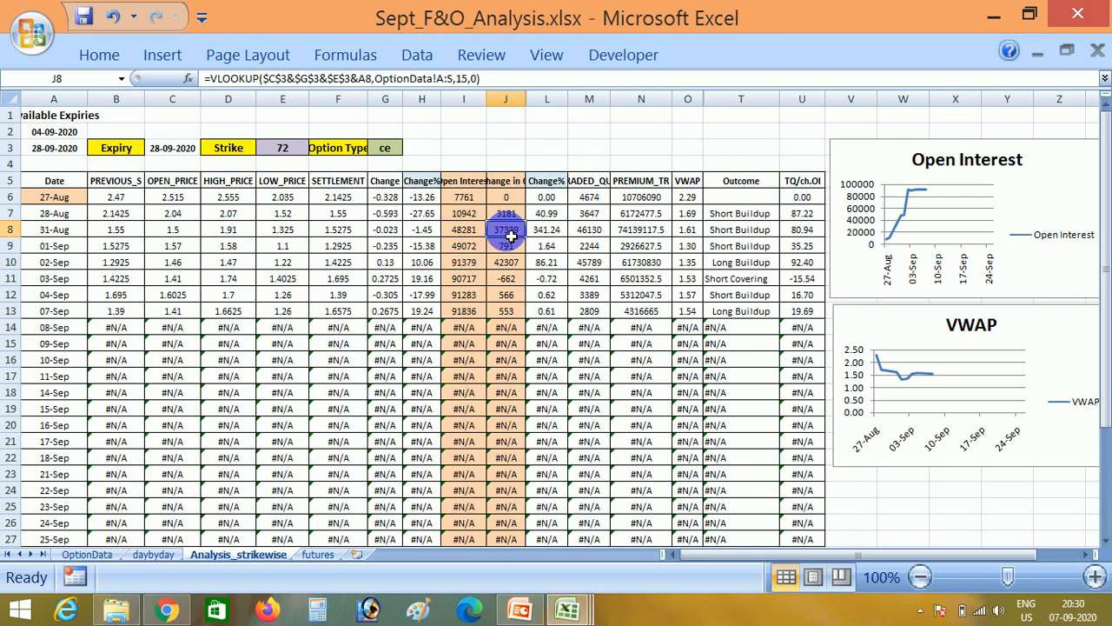
{"action": "left_click", "coordinate": [698, 230]}
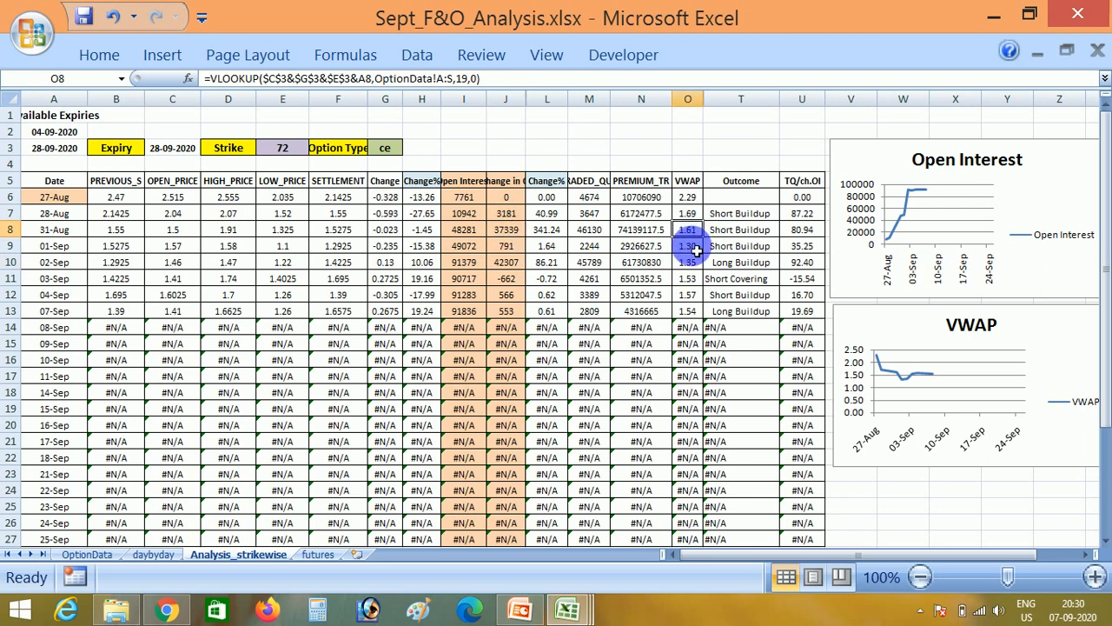
{"action": "left_click", "coordinate": [697, 266]}
{"action": "left_click", "coordinate": [697, 282]}
{"action": "left_click", "coordinate": [697, 299]}
{"action": "left_click", "coordinate": [697, 317]}
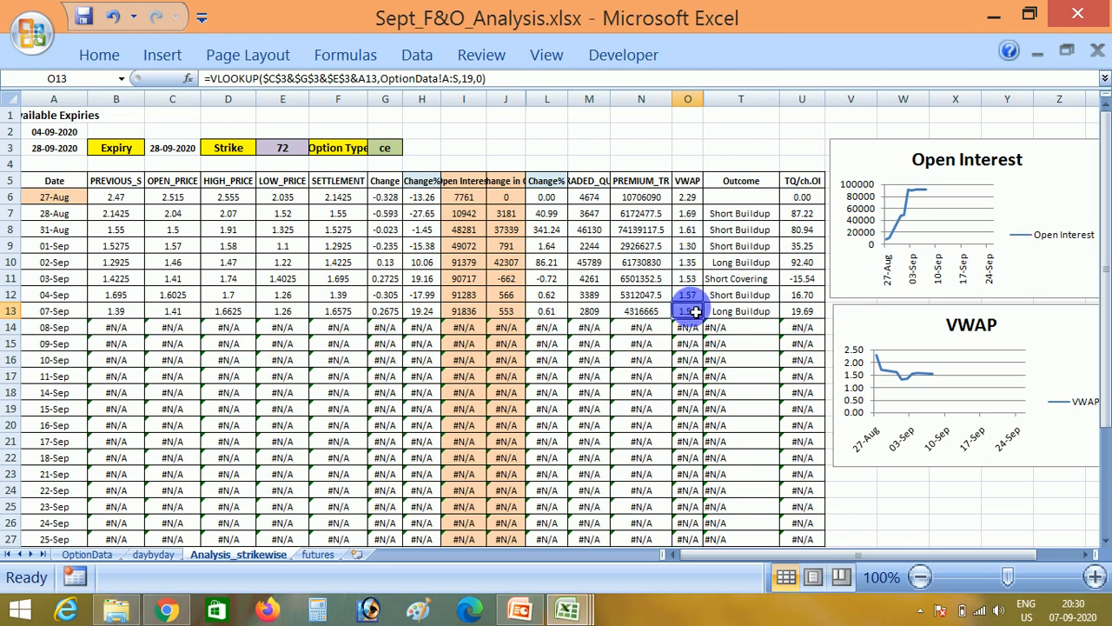
- Review the recent CE Max Change in OI figures in the daybyday sheet's First table
{"action": "left_click", "coordinate": [161, 554]}
{"action": "left_click", "coordinate": [224, 492]}
{"action": "key", "text": "Right"}
{"action": "key", "text": "Right"}
{"action": "key", "text": "Up"}
{"action": "key", "text": "Up"}
{"action": "key", "text": "Up"}
{"action": "key", "text": "Up"}
{"action": "key", "text": "Up"}
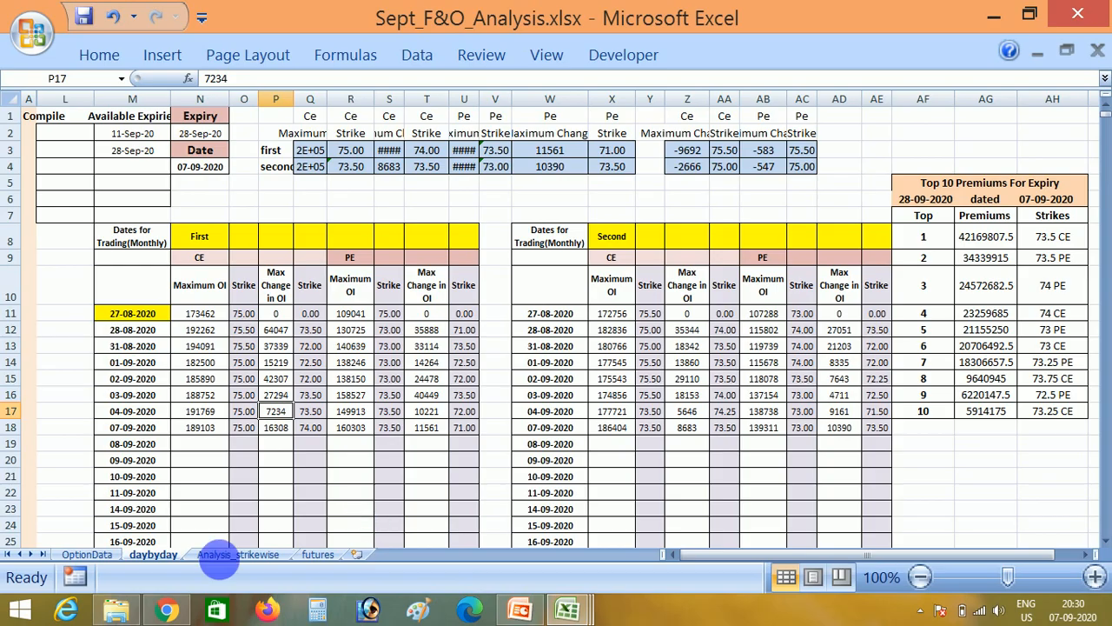
- Switch to Chrome and examine the Investing.com USD/INR Futures chart on the weekly, daily and hourly timeframes
{"action": "left_click", "coordinate": [172, 610]}
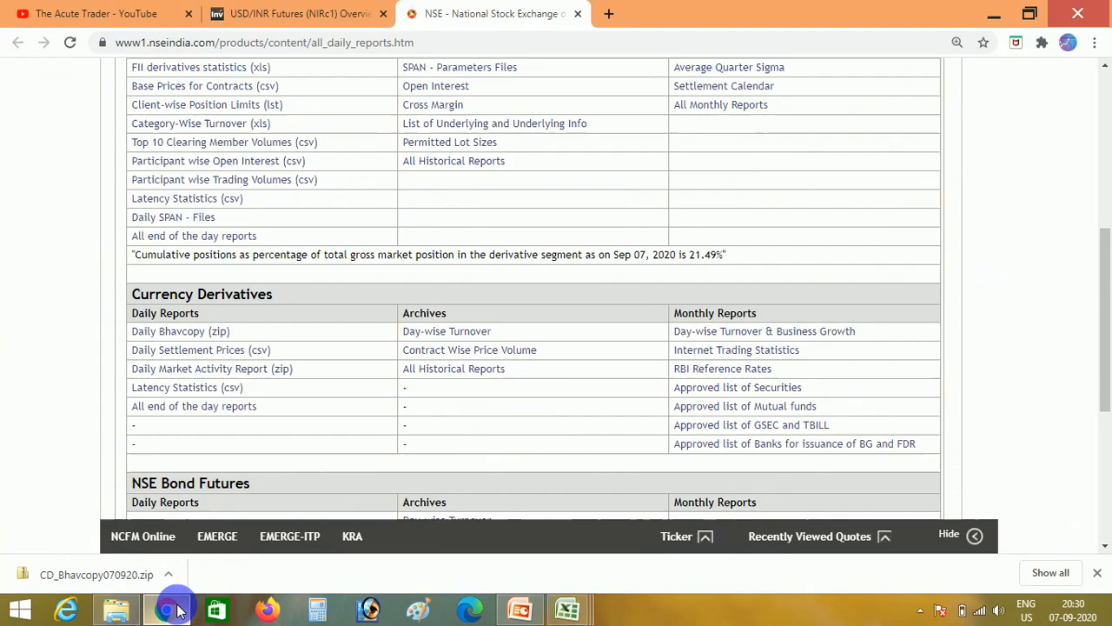
{"action": "left_click", "coordinate": [249, 7]}
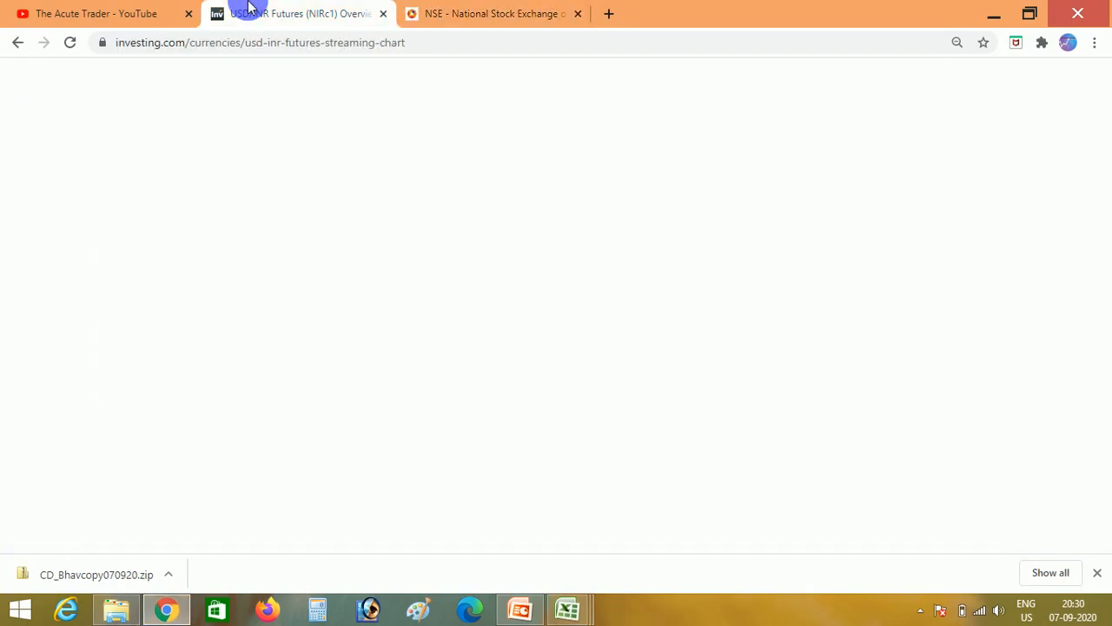
{"action": "left_click", "coordinate": [213, 95]}
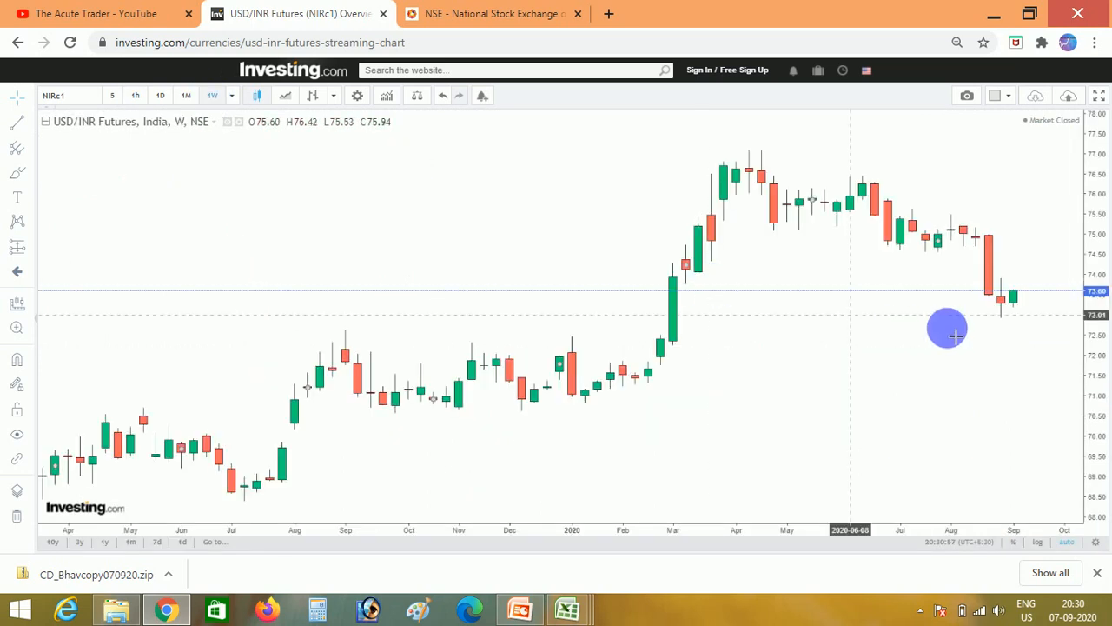
{"action": "left_click", "coordinate": [161, 96]}
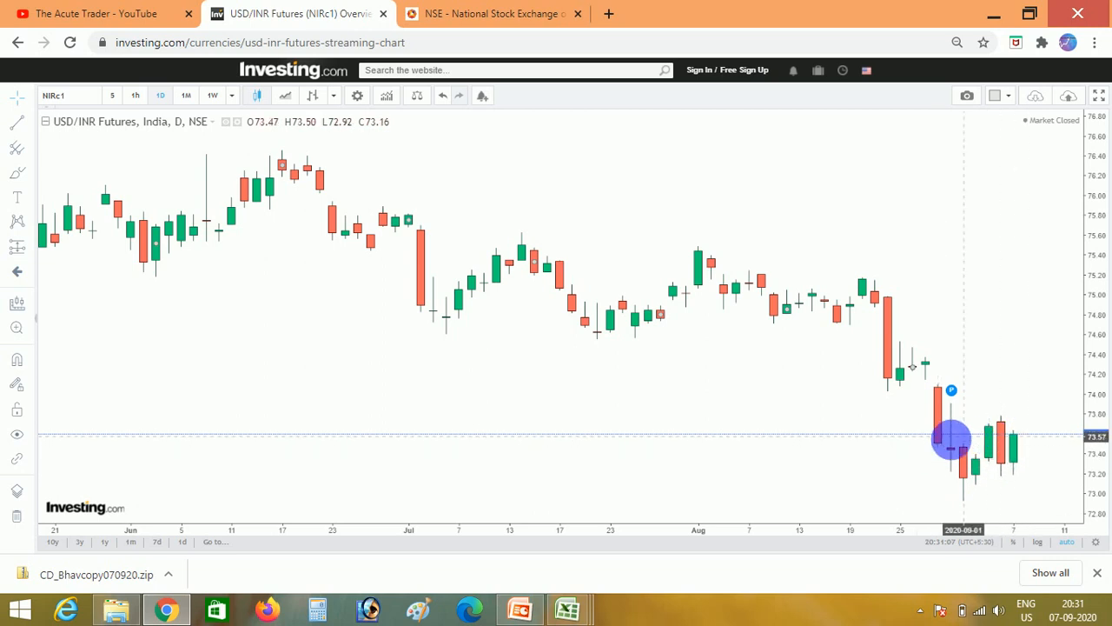
{"action": "left_click", "coordinate": [130, 100]}
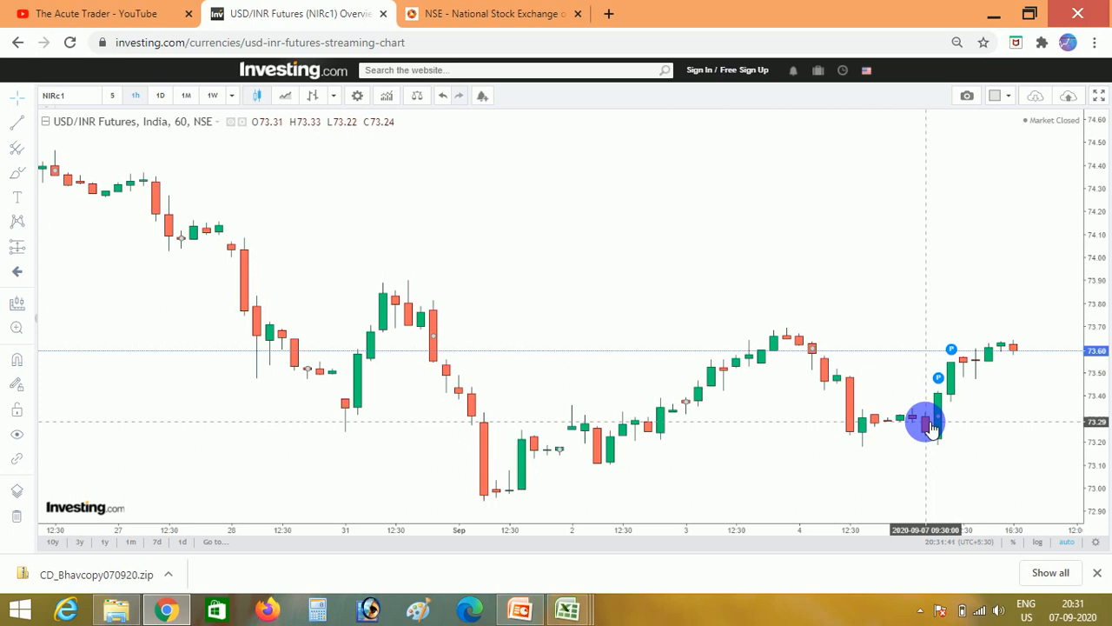
{"action": "left_click", "coordinate": [491, 24]}
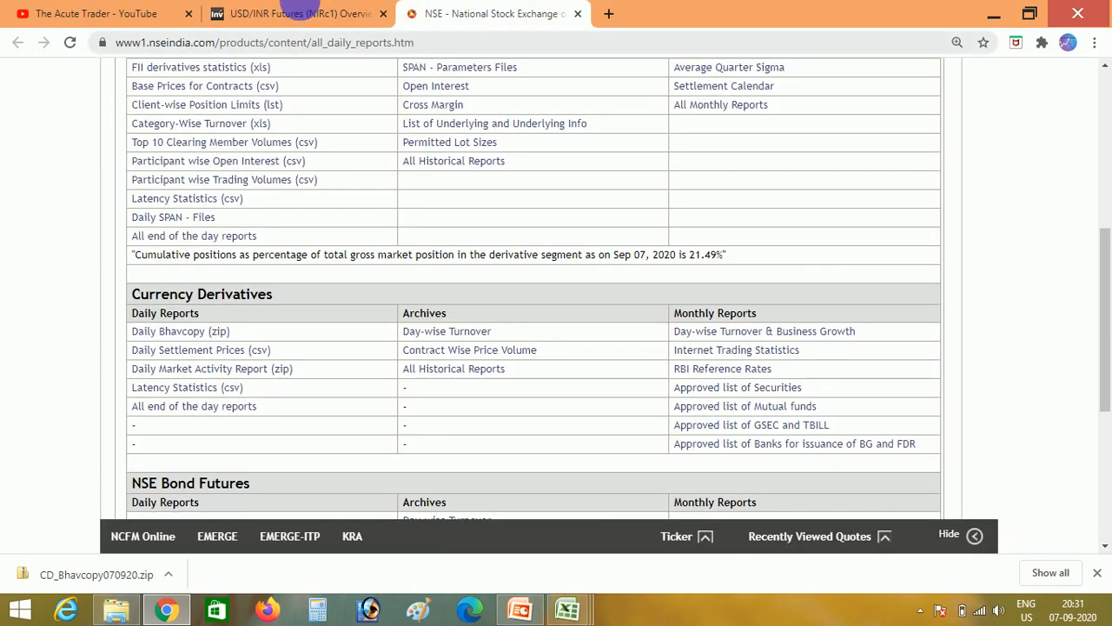
{"action": "left_click", "coordinate": [293, 10]}
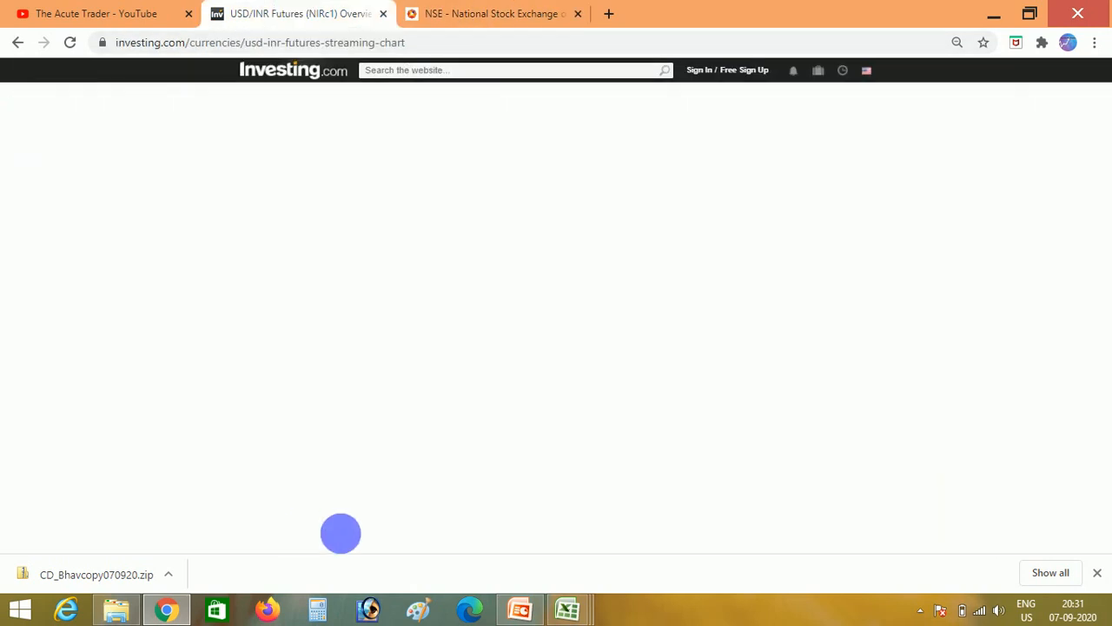
- Switch to the Disclaimer.pptx presentation in PowerPoint and show its "Thanks for Watching" slide
{"action": "left_click", "coordinate": [512, 615]}
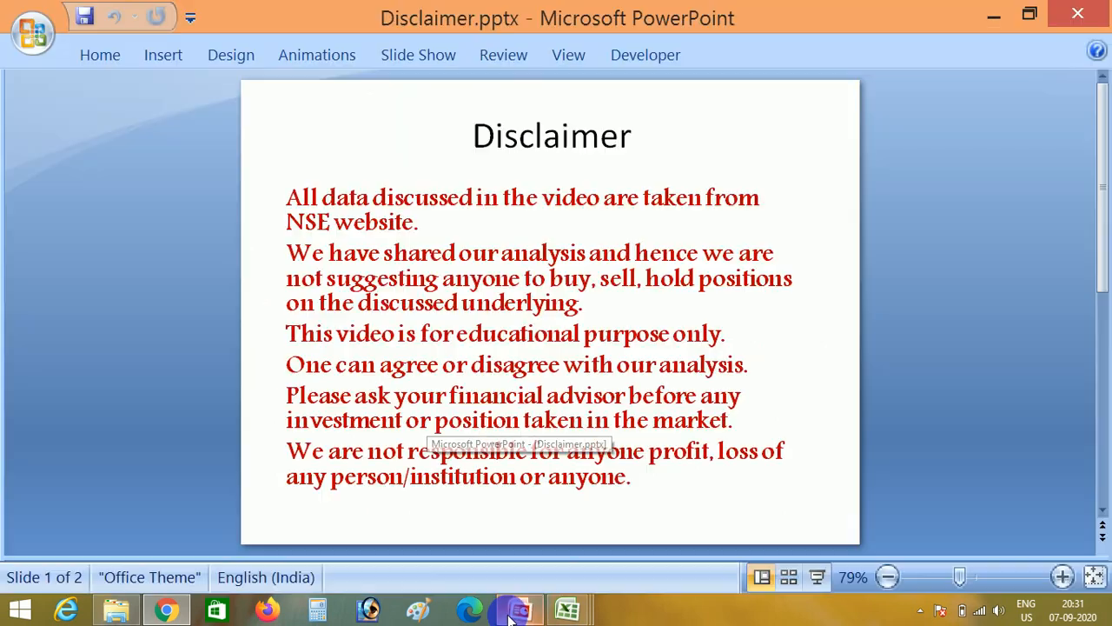
{"action": "scroll", "coordinate": [849, 389], "scroll_direction": "down", "scroll_amount": 3}
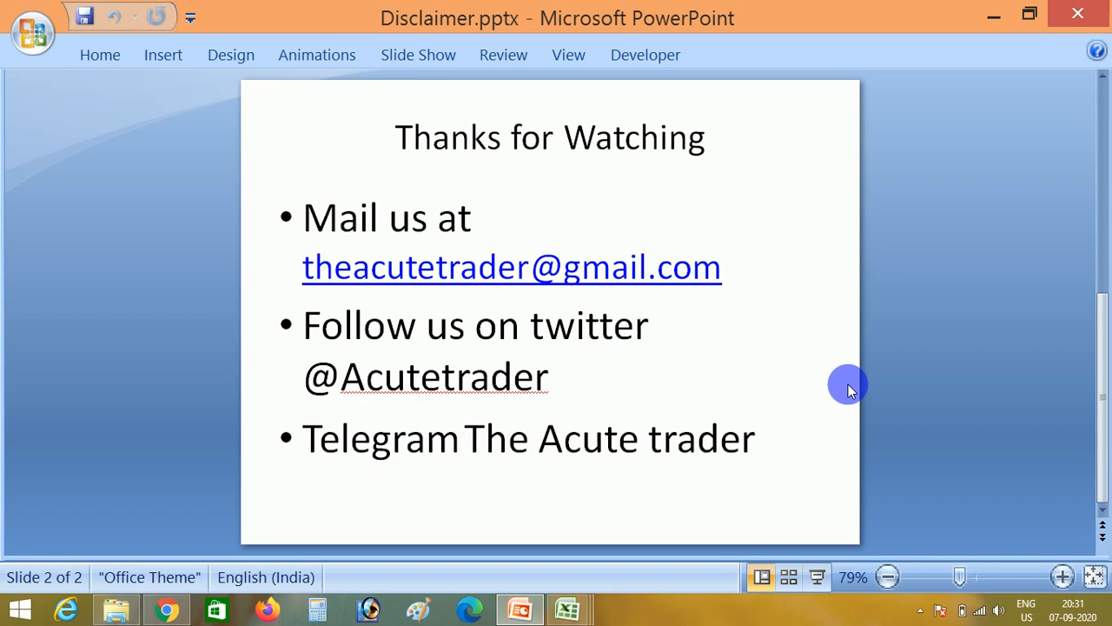